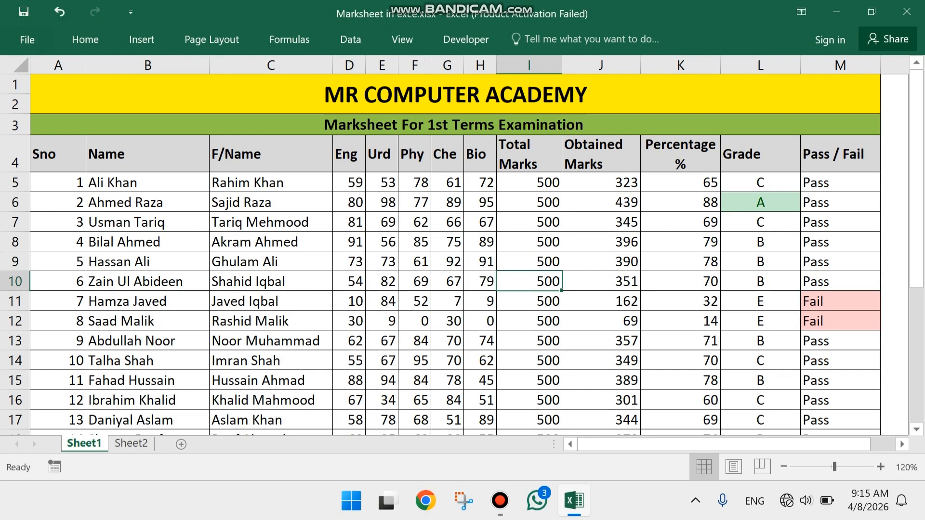
# Examine the finished marksheet on Sheet1: title rows, name columns, subject marks, obtained marks, percentage, grade and pass/fail columns.
pyautogui.moveTo(147, 155); pyautogui.dragTo(148, 242)
pyautogui.moveTo(271, 155); pyautogui.dragTo(271, 222)
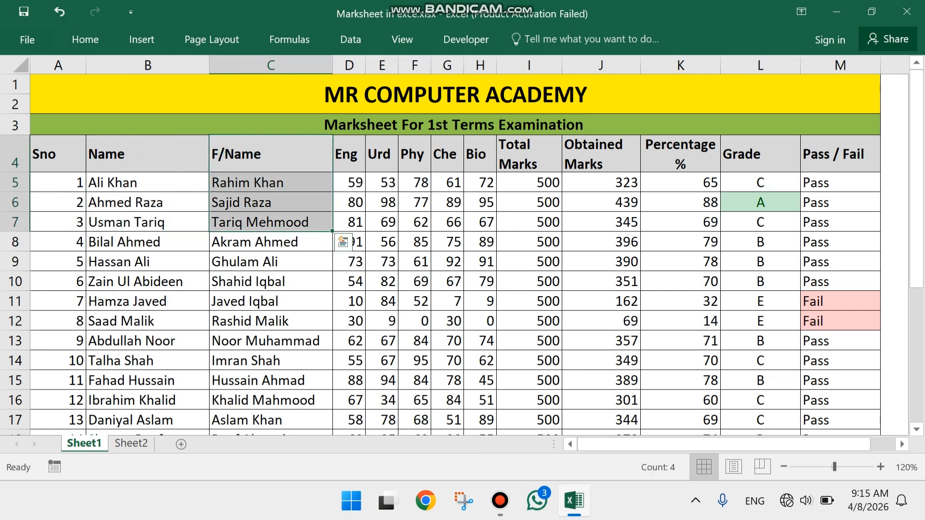
pyautogui.moveTo(349, 154); pyautogui.dragTo(480, 400)
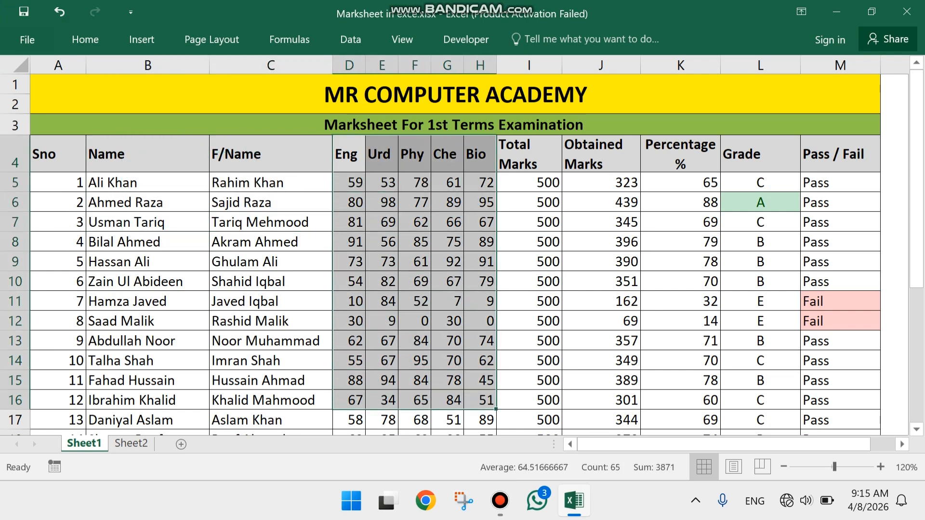
pyautogui.click(480, 361)
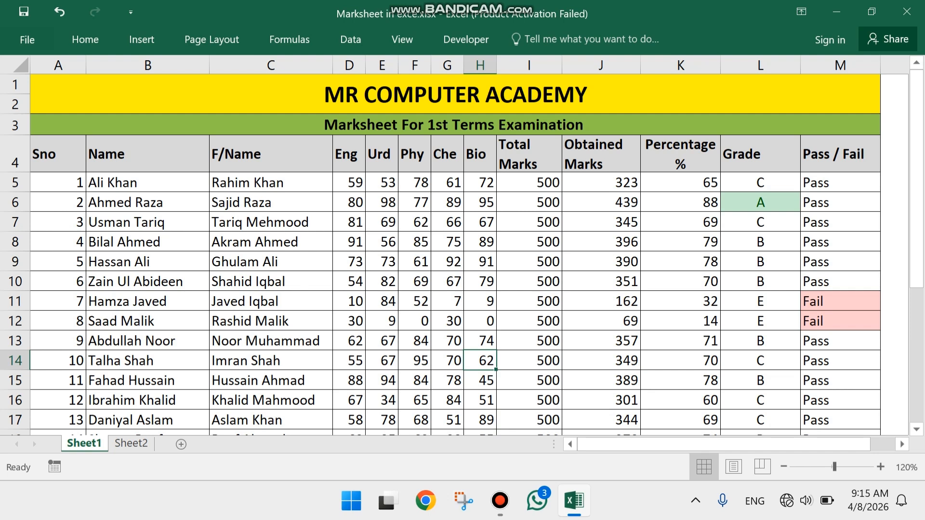
pyautogui.click(601, 183)
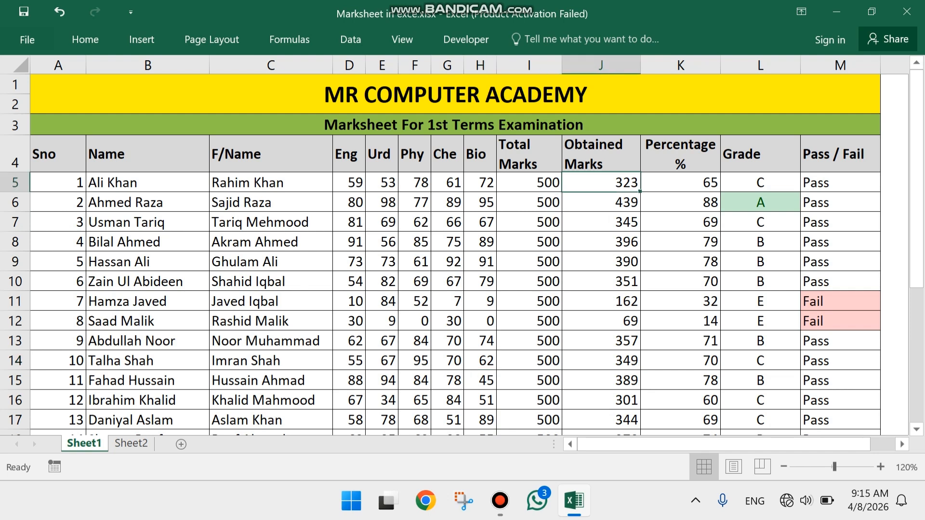
pyautogui.click(680, 183)
pyautogui.click(760, 182)
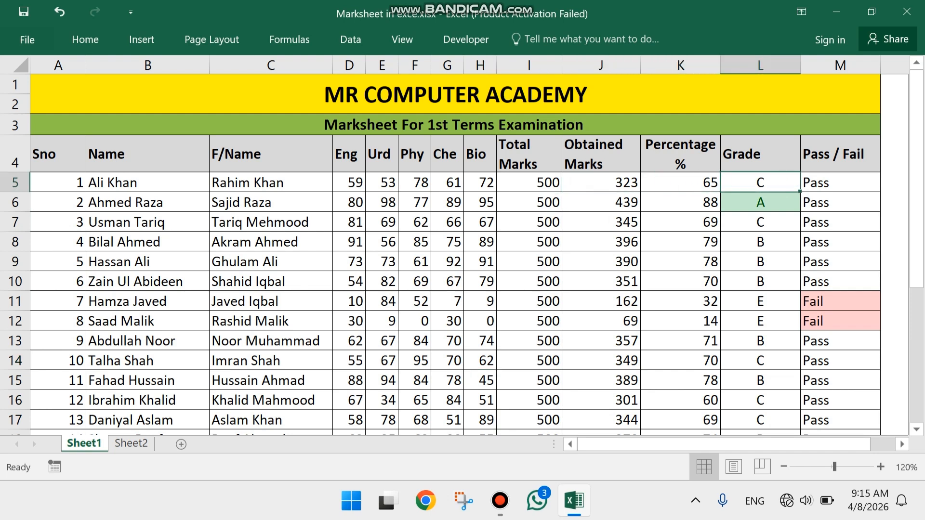
pyautogui.click(841, 183)
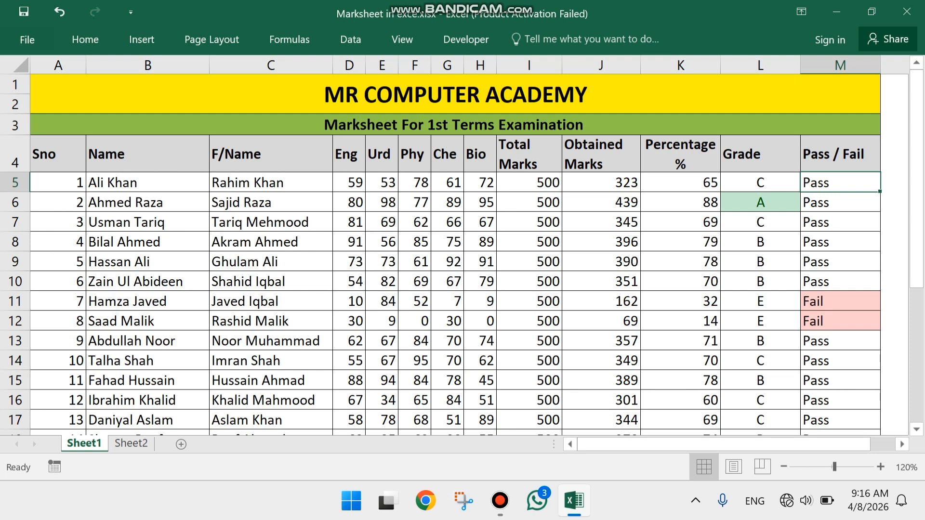
pyautogui.click(131, 443)
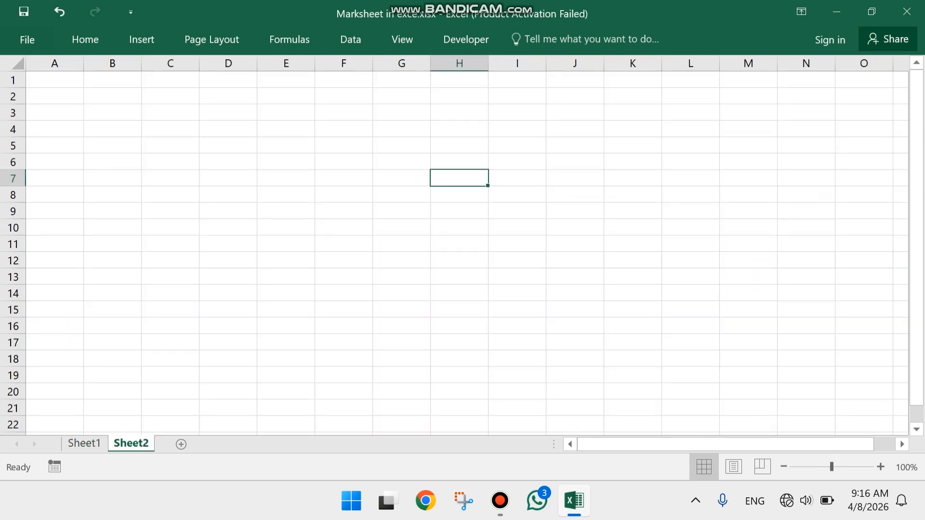
pyautogui.click(84, 444)
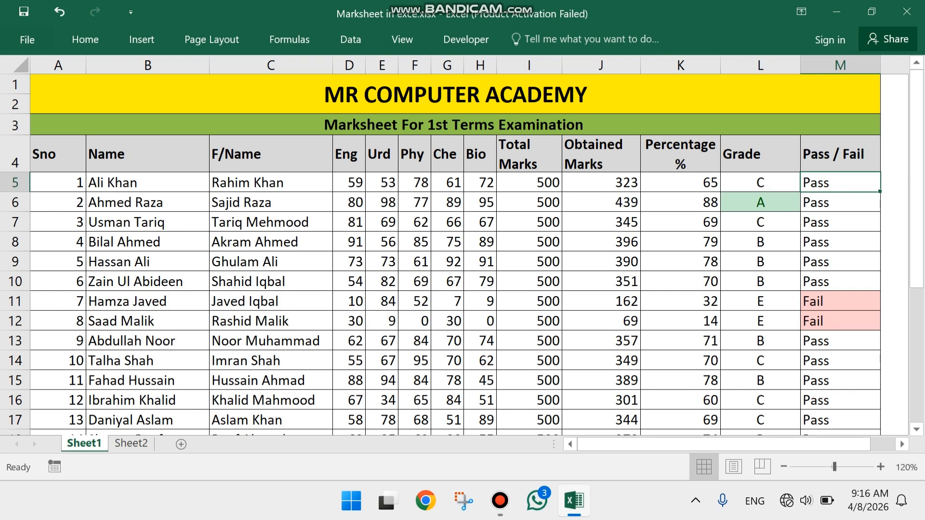
pyautogui.click(455, 95)
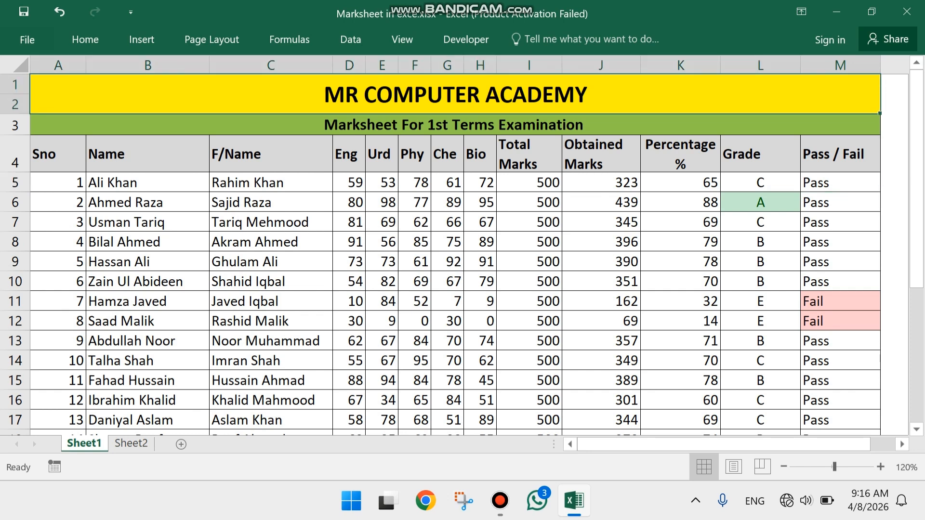
pyautogui.click(455, 125)
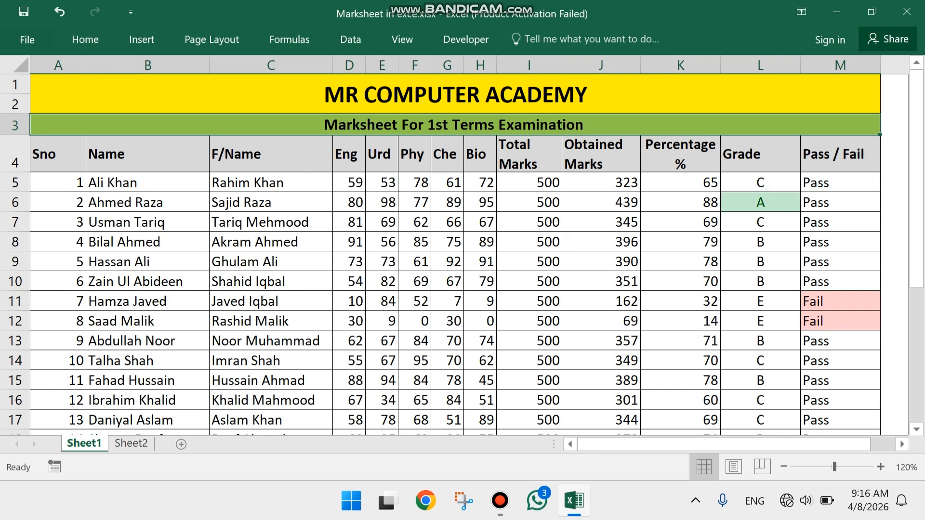
# On Sheet2, apply Merge Across to A2:M3 so rows 2 and 3 each form one wide cell.
pyautogui.click(131, 444)
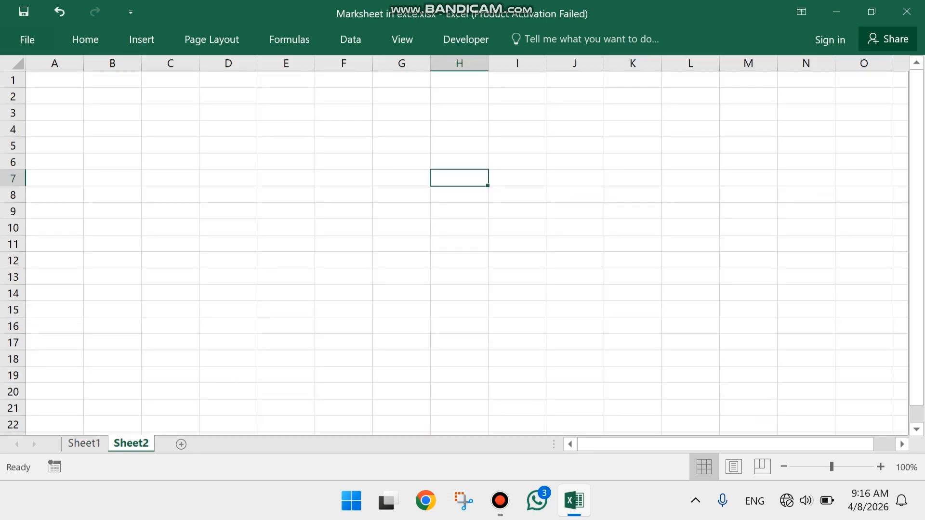
pyautogui.click(54, 96)
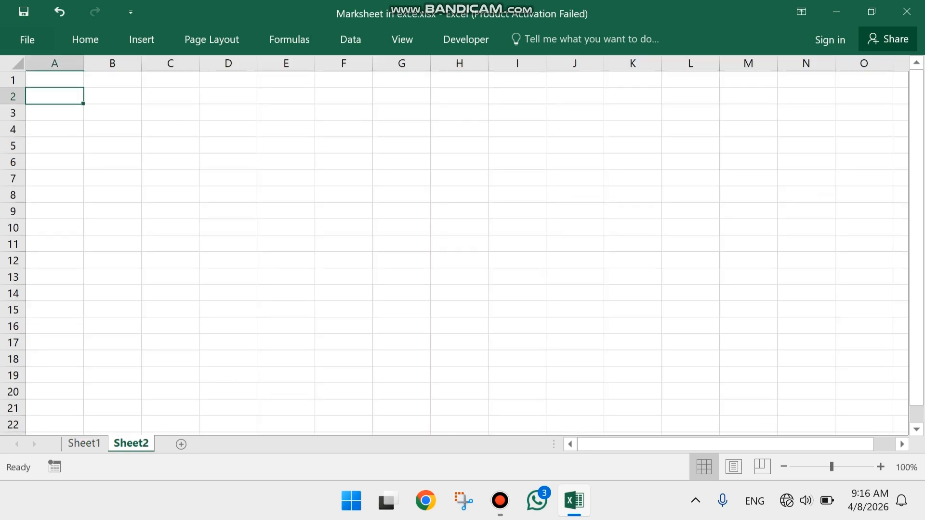
pyautogui.hotkey('shift', 'Down')
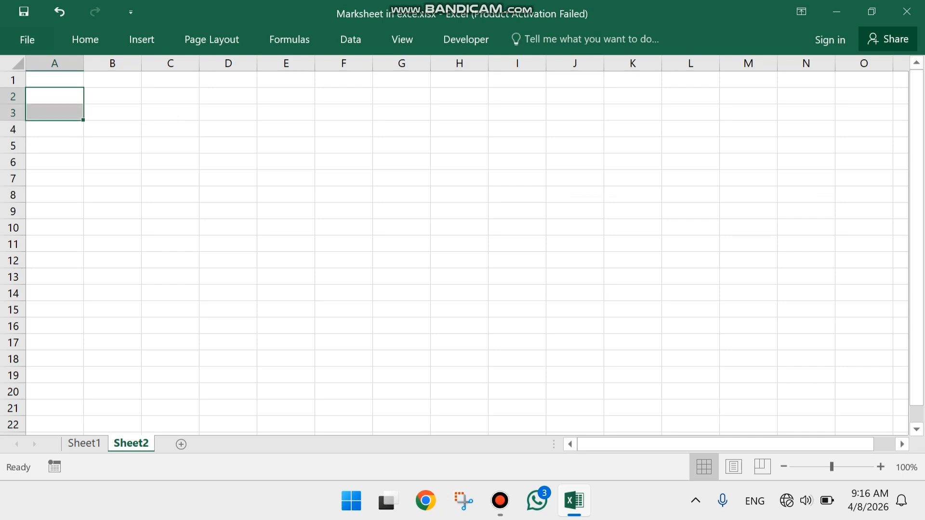
pyautogui.hotkey('shift', 'Right')
pyautogui.hotkey('shift', 'Right')
pyautogui.hotkey('shift', 'Right')
pyautogui.hotkey('shift', 'Right')
pyautogui.hotkey('shift', 'Right')
pyautogui.hotkey('shift', 'Right')
pyautogui.hotkey('shift', 'Right')
pyautogui.hotkey('shift', 'Right')
pyautogui.hotkey('shift', 'Right')
pyautogui.hotkey('shift', 'Right')
pyautogui.hotkey('shift', 'Right')
pyautogui.hotkey('shift', 'Right')
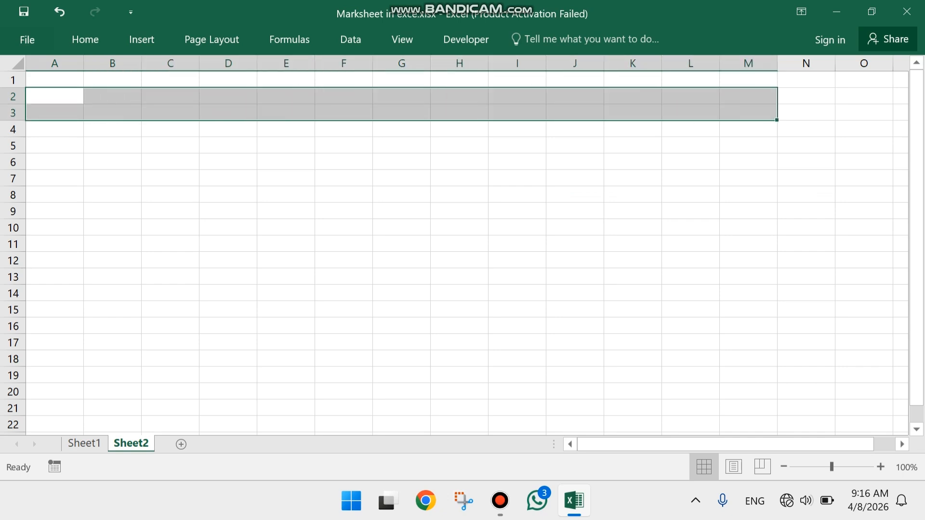
pyautogui.click(85, 40)
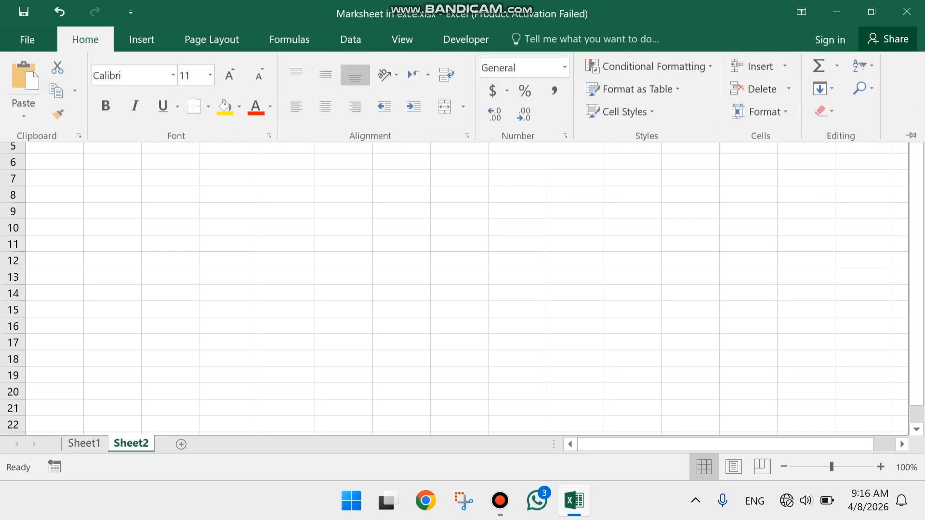
pyautogui.click(463, 107)
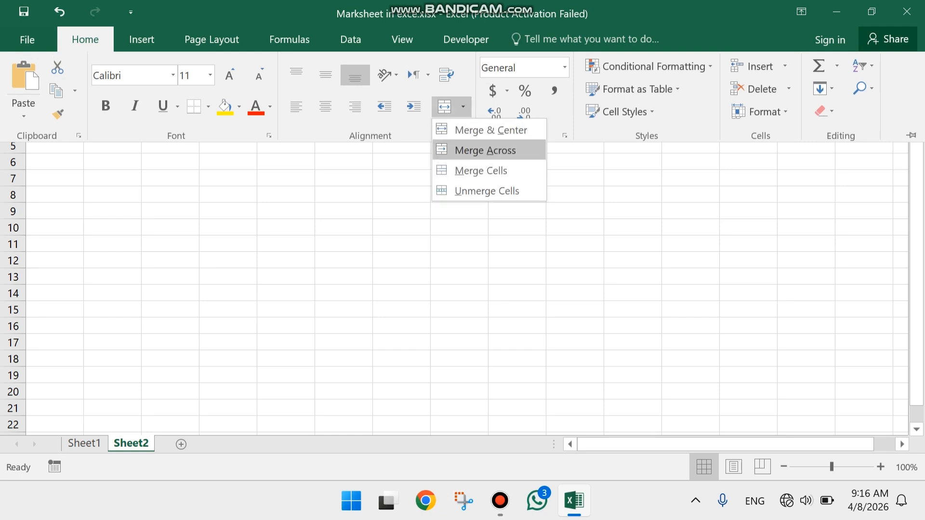
pyautogui.click(485, 150)
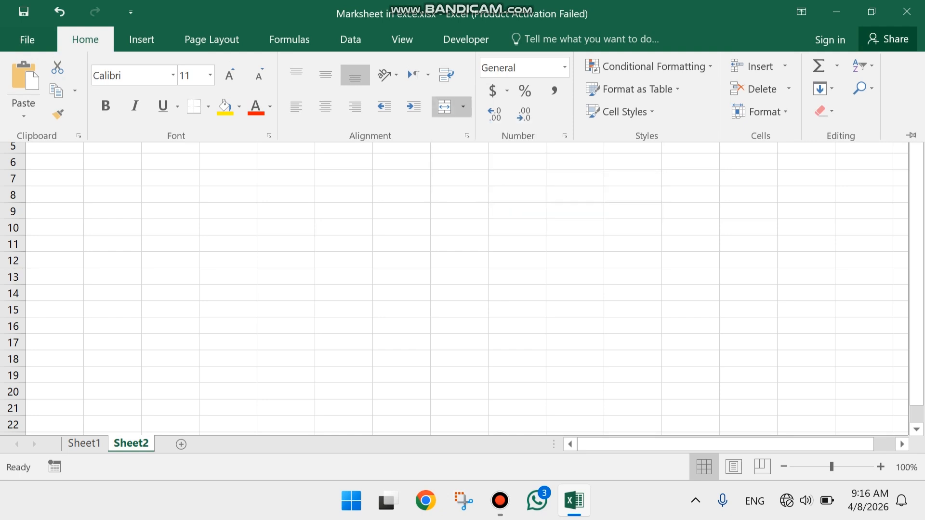
# Set the two merged title rows to font size 14 and bold.
pyautogui.click(229, 74)
pyautogui.click(229, 75)
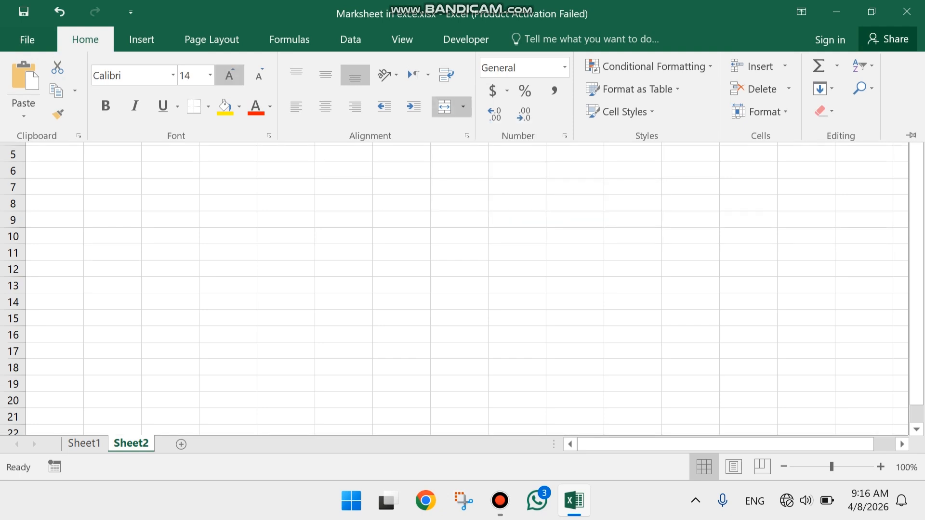
pyautogui.click(106, 106)
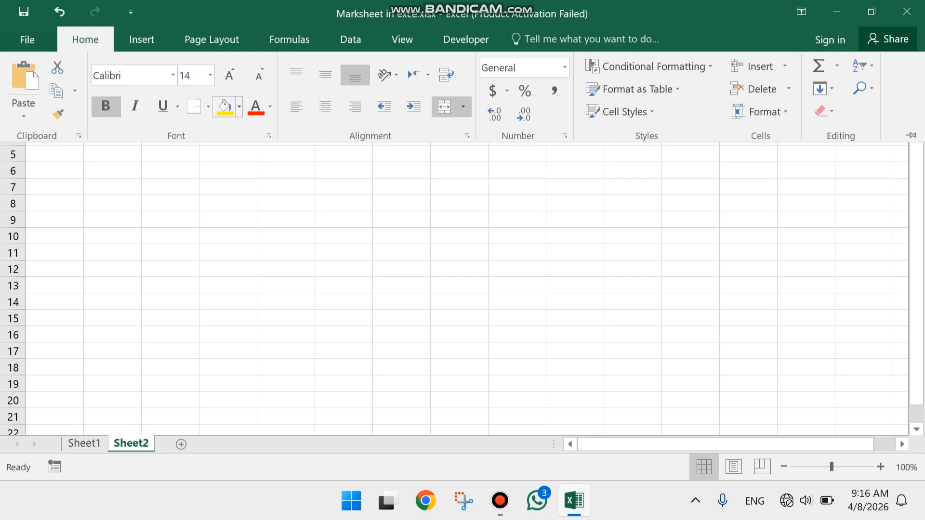
pyautogui.click(286, 220)
# Fill the merged cell in row 2 with yellow.
pyautogui.click(402, 98)
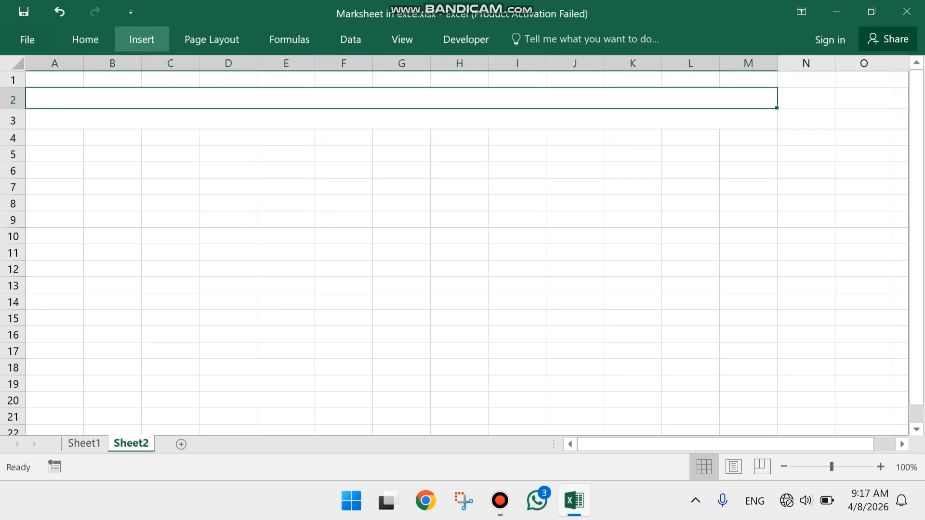
pyautogui.click(86, 39)
pyautogui.click(224, 106)
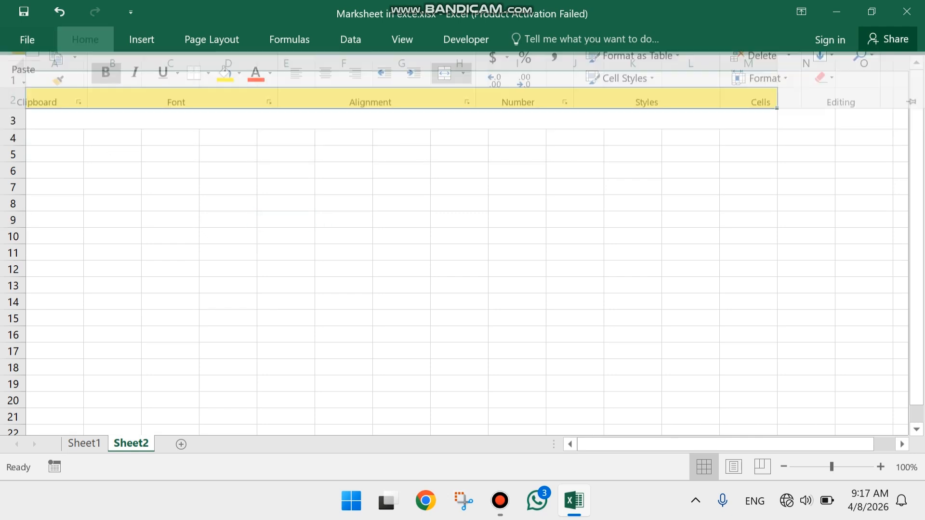
# Fill the merged cell in row 3 with a light green theme colour.
pyautogui.click(401, 119)
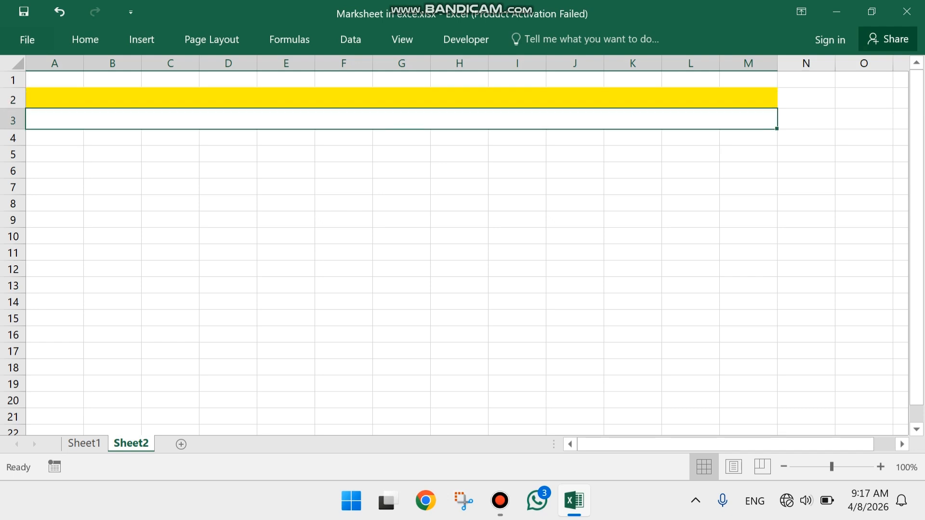
pyautogui.click(86, 40)
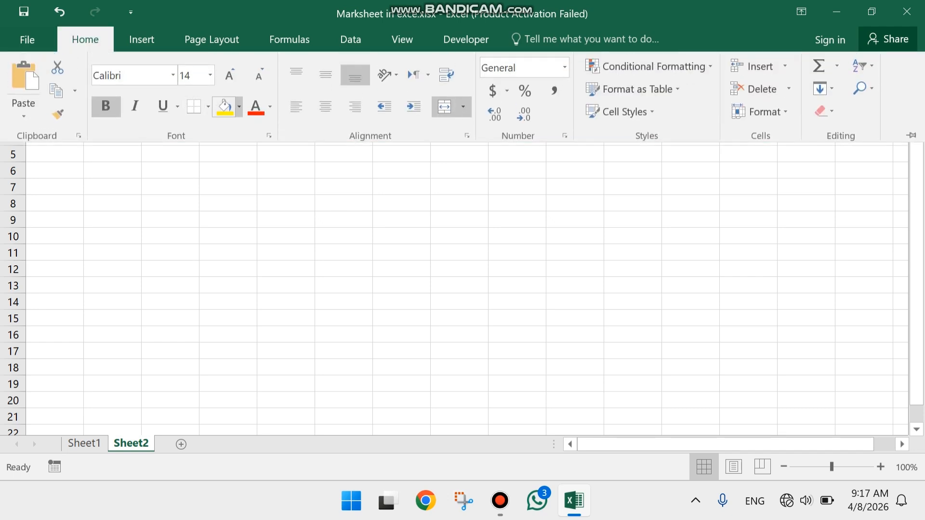
pyautogui.click(239, 107)
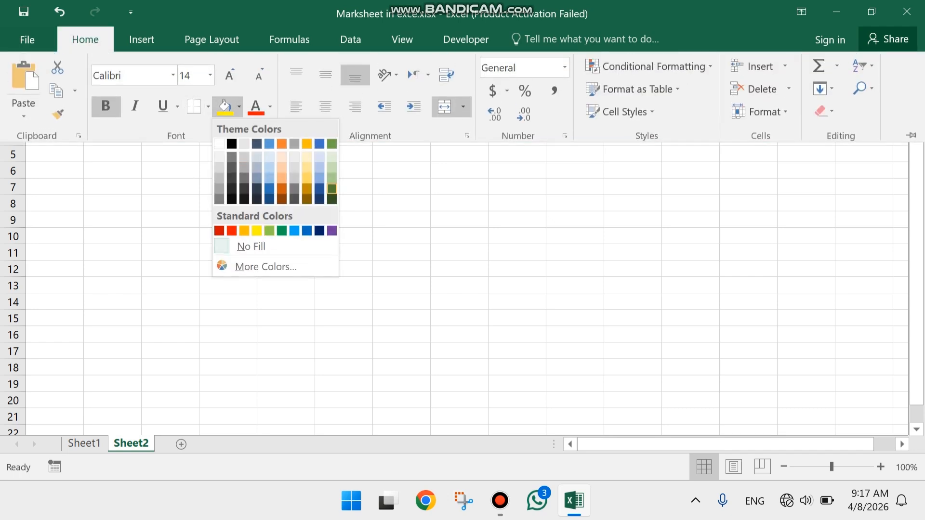
pyautogui.click(332, 178)
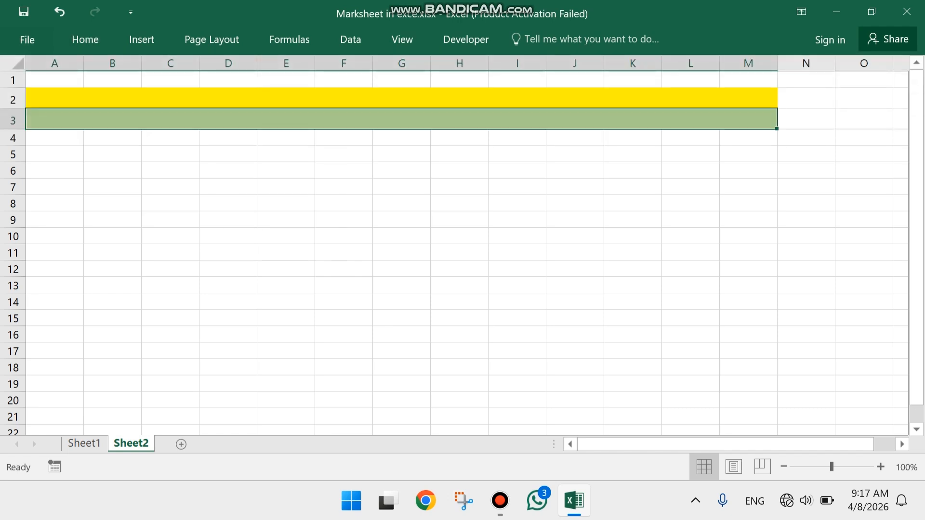
pyautogui.click(344, 171)
pyautogui.scroll(1, 455, 245)
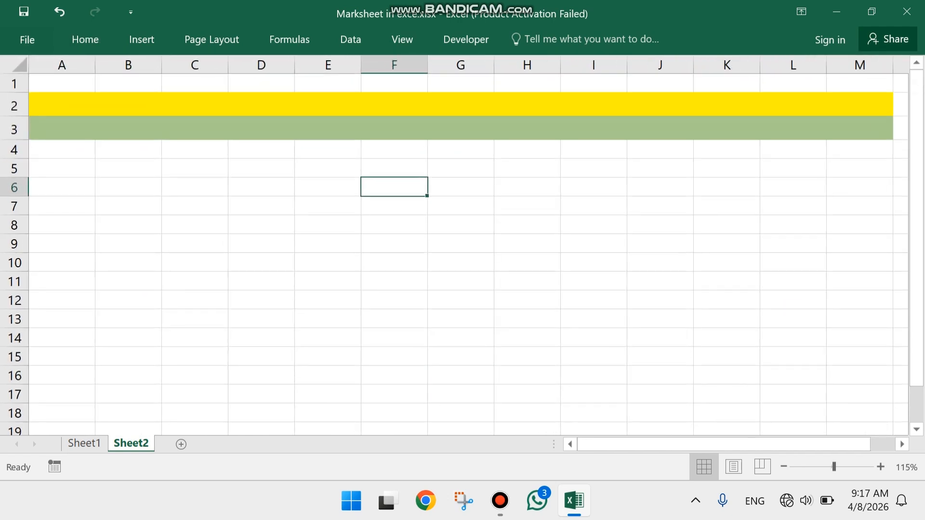
# Enter the title "MR COMPUTER ACADEMY" in the yellow merged row.
pyautogui.click(461, 104)
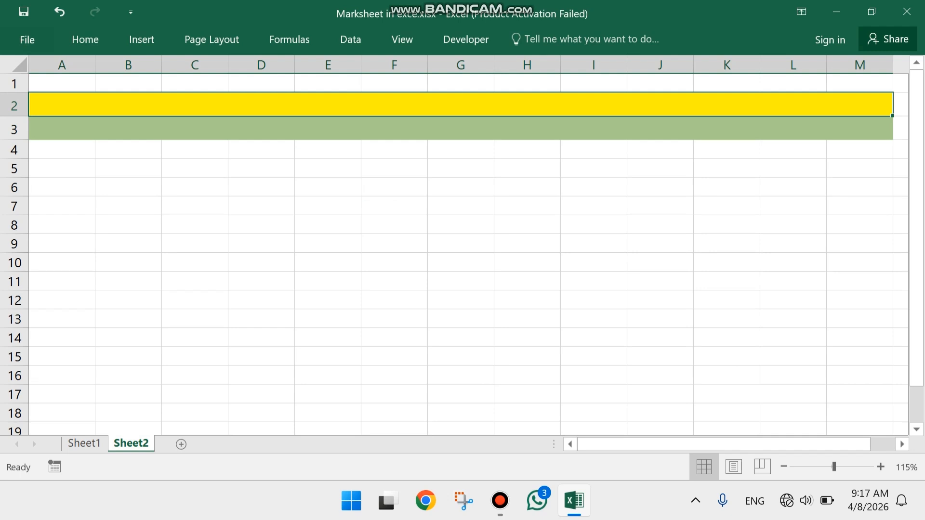
pyautogui.write('M')
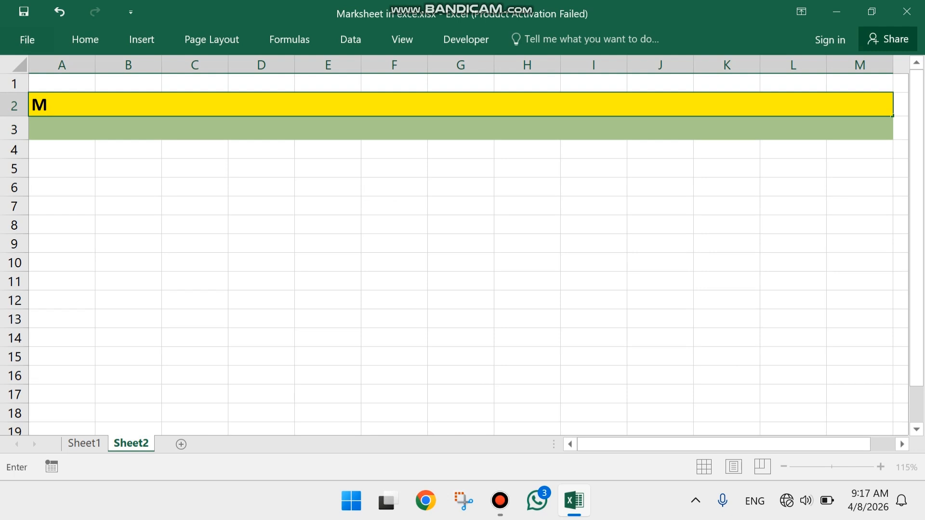
pyautogui.write('R COMP')
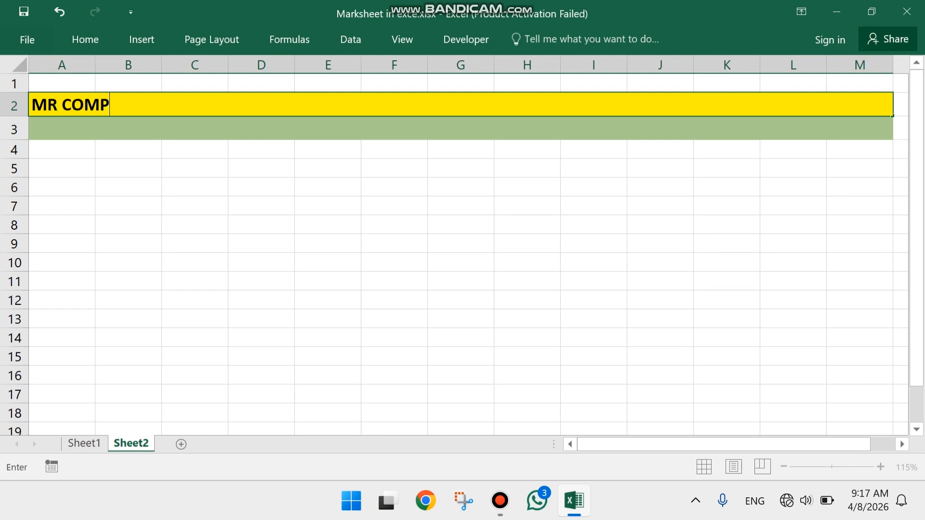
pyautogui.write('UTER AC')
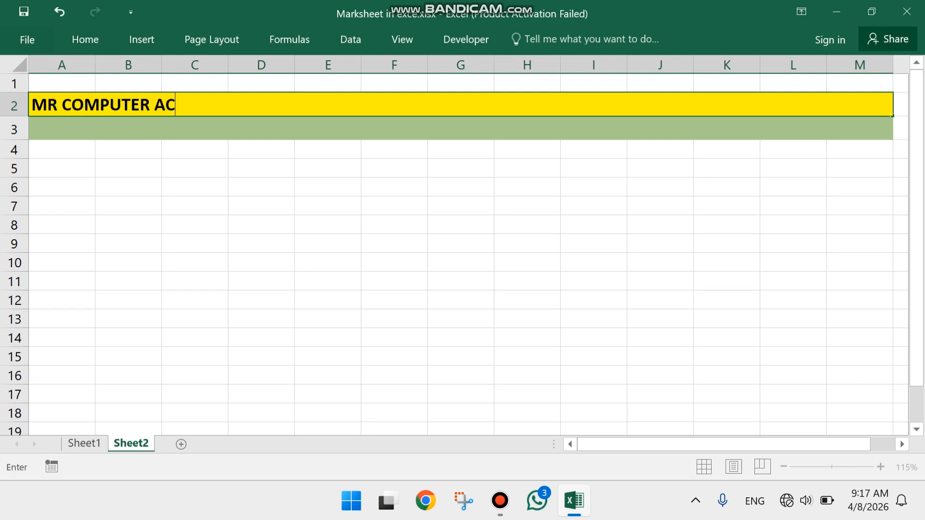
pyautogui.write('ADMEY')
pyautogui.press('Return')
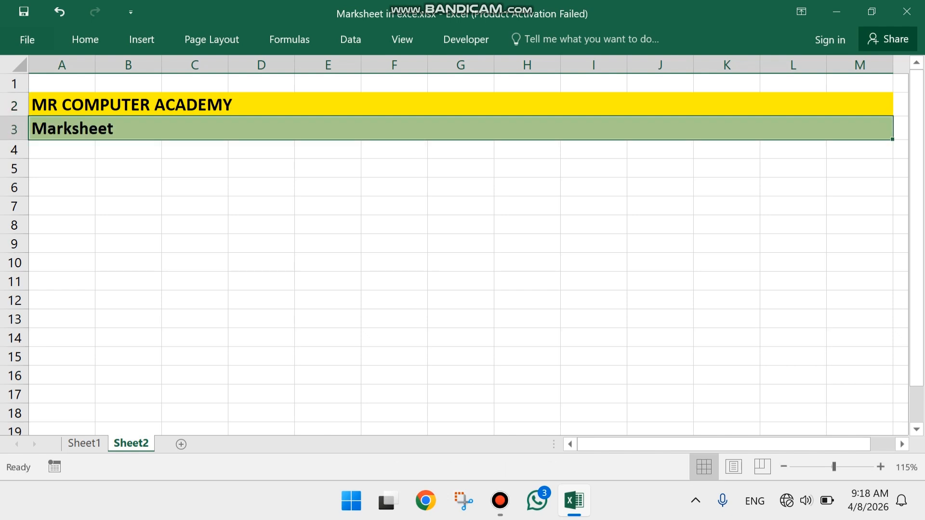
# Complete the subtitle in the green row so it reads "Marksheet For 1st Terms Examination".
pyautogui.press('F2')
pyautogui.write('For 1st Terms Examination')
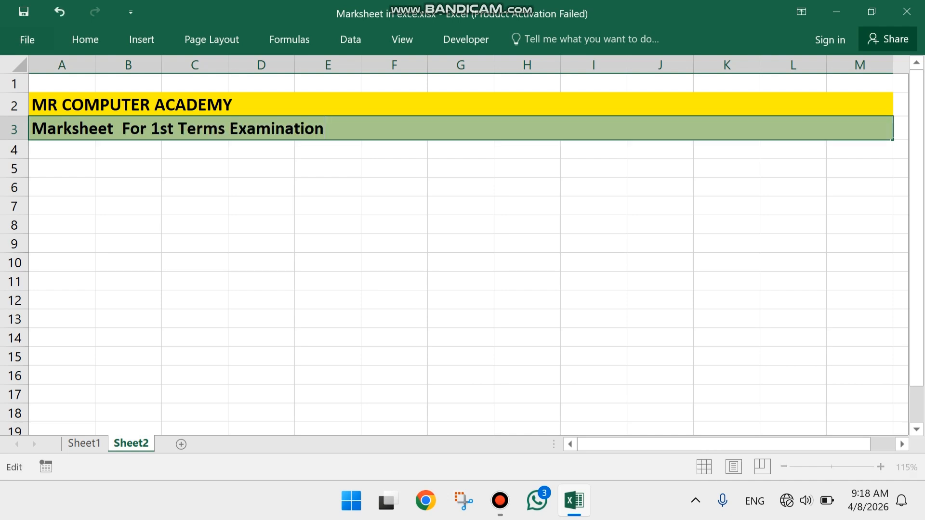
pyautogui.click(195, 168)
# Centre the title and subtitle in rows 2 and 3 both horizontally and vertically.
pyautogui.moveTo(195, 105); pyautogui.dragTo(195, 129)
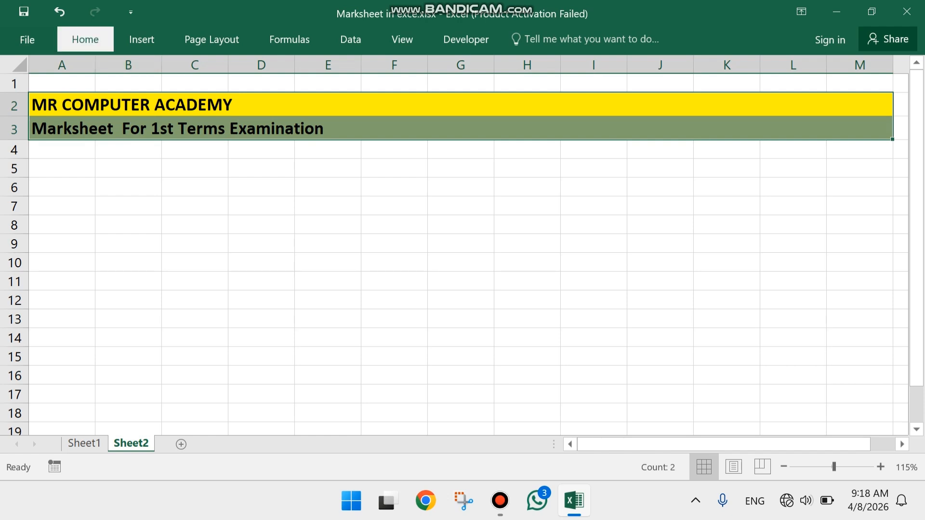
pyautogui.click(85, 39)
pyautogui.click(326, 74)
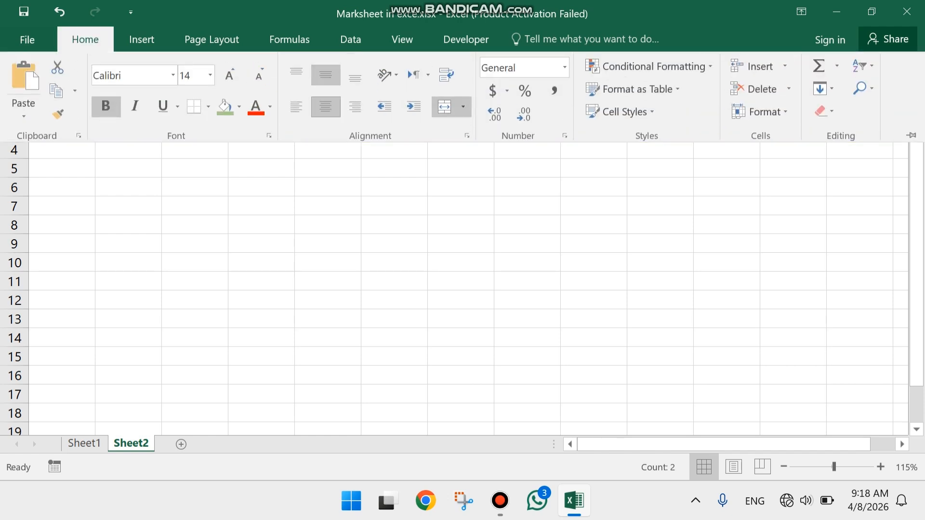
pyautogui.click(394, 187)
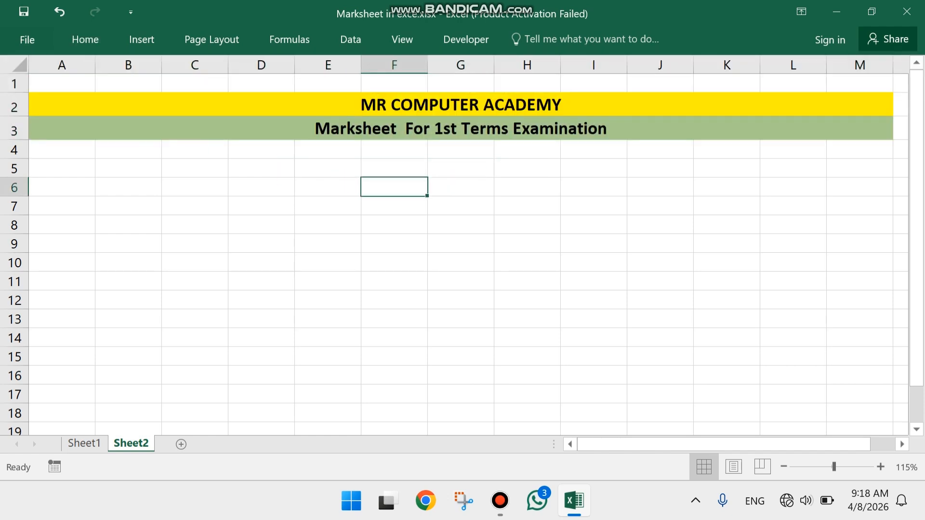
# Enlarge the font of the "MR COMPUTER ACADEMY" title in row 2 by several size steps.
pyautogui.click(462, 104)
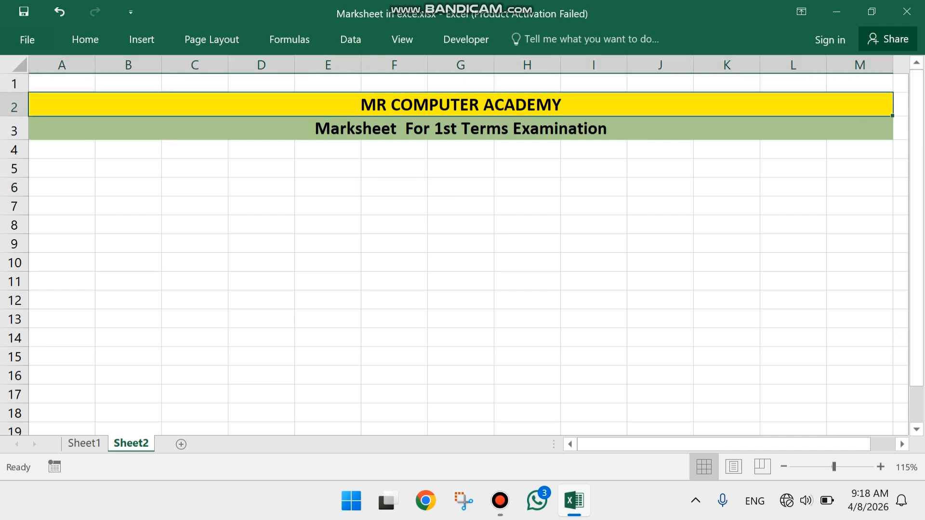
pyautogui.click(85, 39)
pyautogui.click(230, 75)
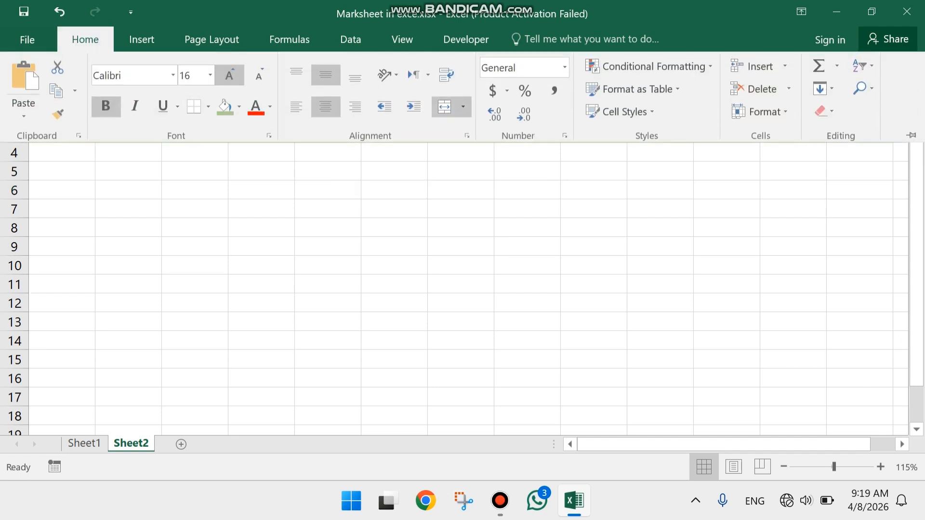
pyautogui.click(230, 75)
pyautogui.click(229, 75)
pyautogui.click(327, 235)
# Reduce the font size of the "Marksheet For 1st Terms Examination" subtitle in row 3 by one step.
pyautogui.click(461, 139)
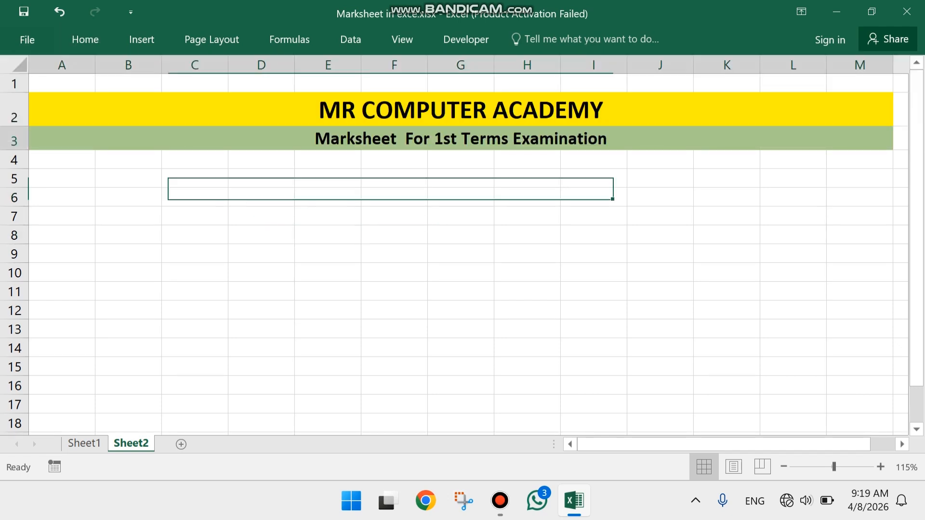
pyautogui.click(85, 39)
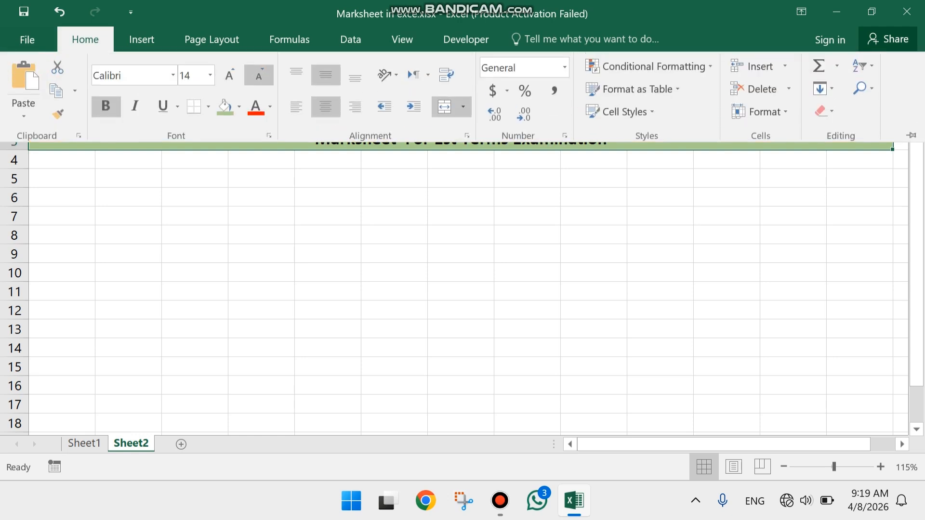
pyautogui.click(259, 75)
pyautogui.click(195, 213)
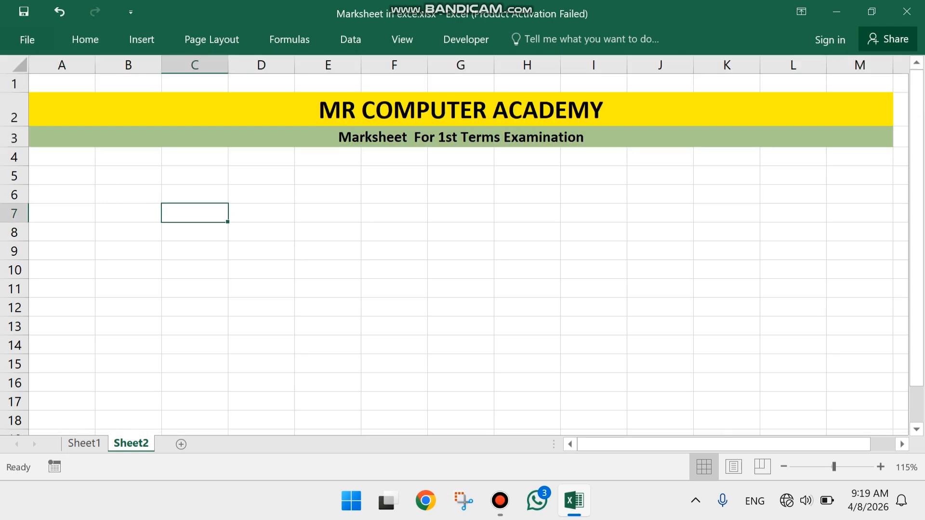
# Enter the column headings "Sno", "Naame" and "F/Name" in cells A4 to C4.
pyautogui.click(62, 157)
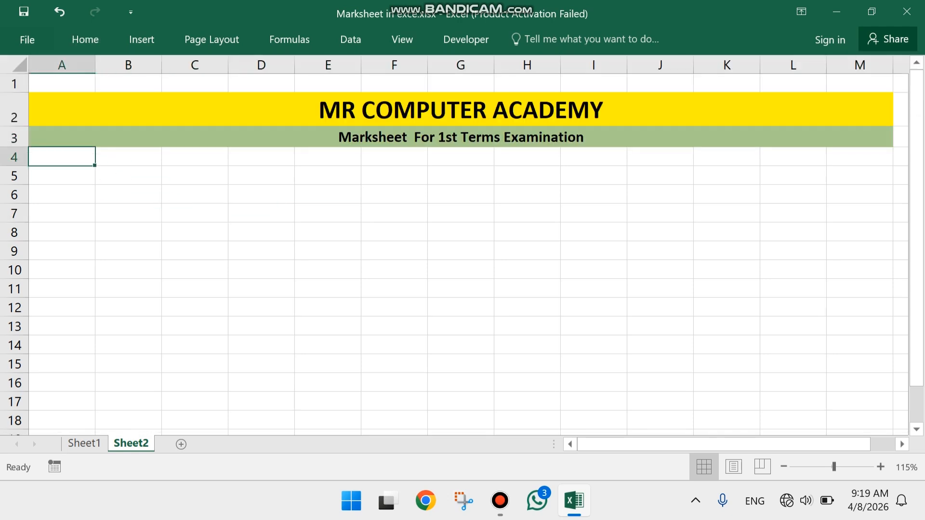
pyautogui.write('Sno')
pyautogui.press('Tab')
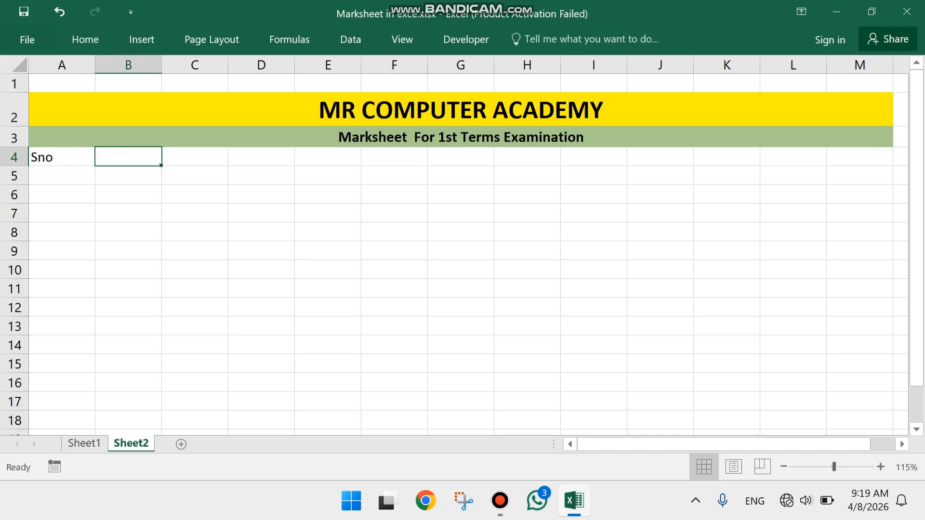
pyautogui.write('Naame')
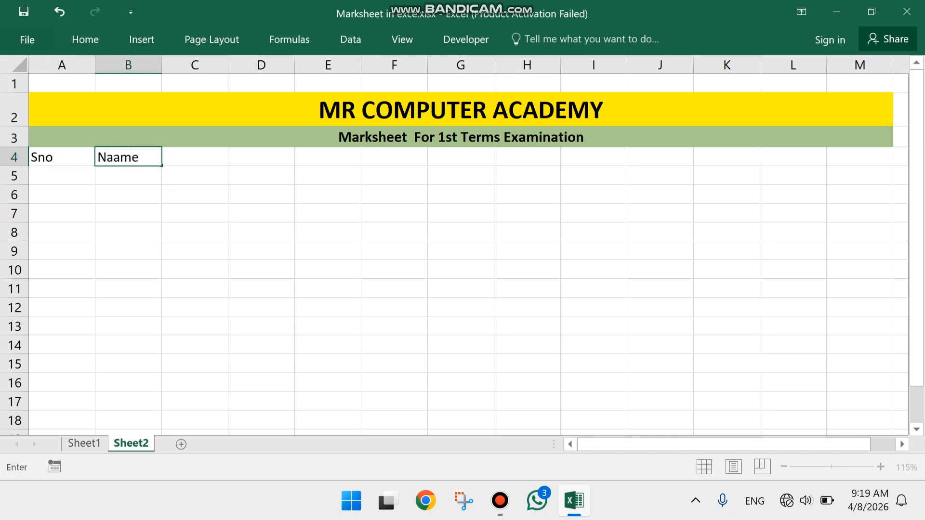
pyautogui.press('Tab')
pyautogui.write('F/Name')
pyautogui.press('Tab')
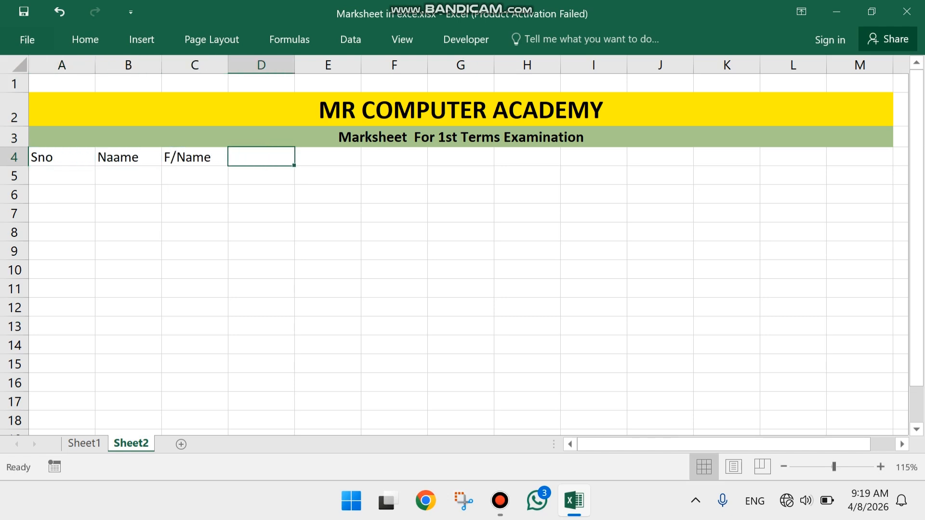
# Enter the subject headings "Eng", "Urdu", "Phy", "Che" and "Bio" in cells D4 to H4.
pyautogui.write('Eng')
pyautogui.press('Tab')
pyautogui.write('Urdu')
pyautogui.press('Tab')
pyautogui.write('Bio C')
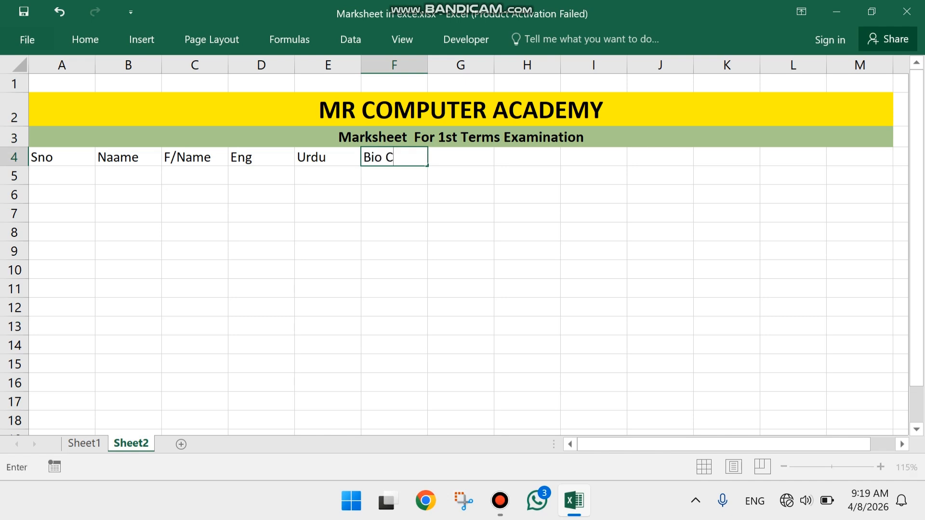
pyautogui.press('BackSpace')
pyautogui.press('Tab')
pyautogui.write('Che')
pyautogui.press('Tab')
pyautogui.write('Phy')
# Complete row 4 with the headings "Total Marks", "Obtained Marks", "Percentage %", "Grade" and "Pass / Fail" in cells I4 to M4.
pyautogui.press('Down')
pyautogui.press('Down')
pyautogui.press('Down')
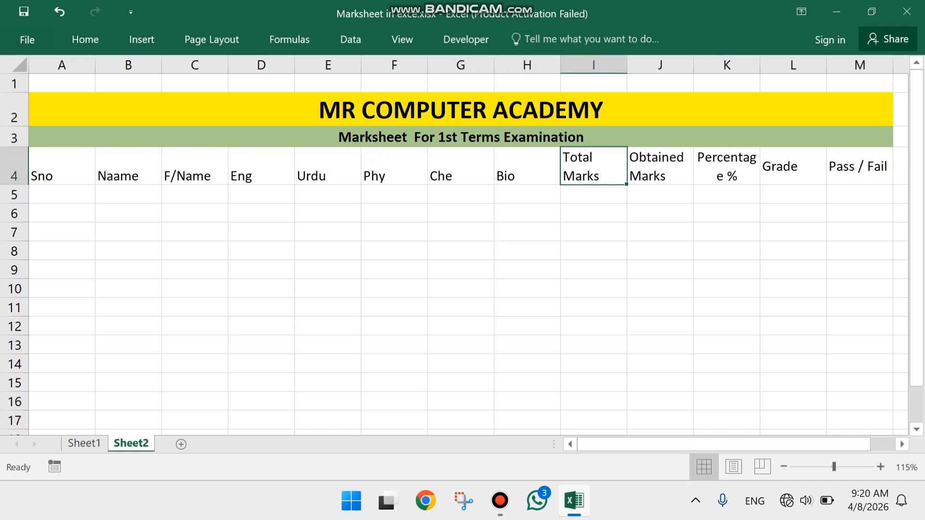
pyautogui.press('Right')
pyautogui.press('Right')
pyautogui.press('Right')
pyautogui.press('Right')
pyautogui.click(725, 231)
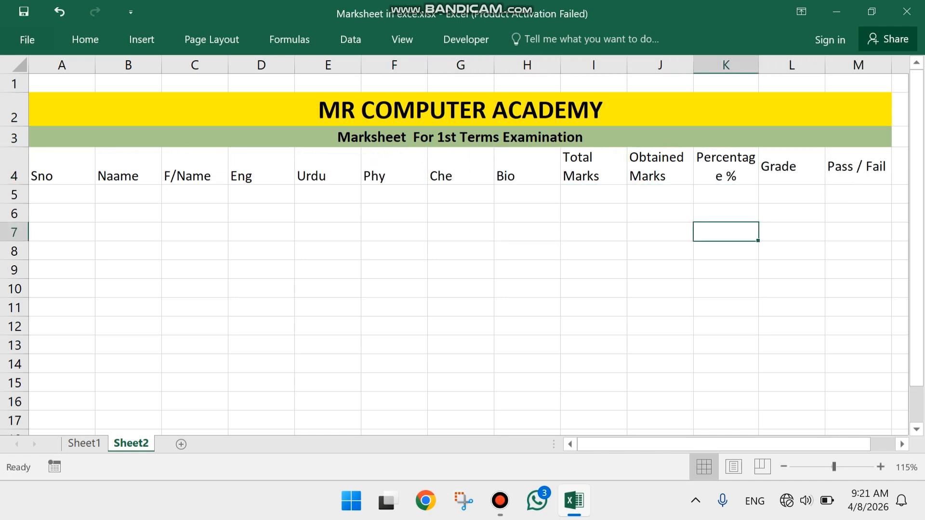
# Narrow the subject columns D to H to one equal, smaller width.
pyautogui.keyDown('ctrl'); pyautogui.scroll(-1, 455, 246); pyautogui.keyUp('ctrl')
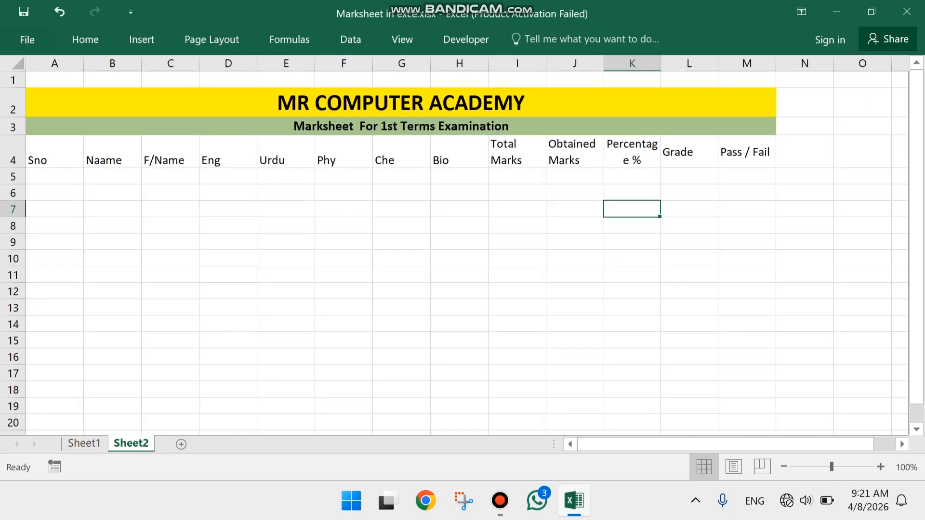
pyautogui.moveTo(460, 64)
pyautogui.mouseDown()
pyautogui.moveTo(228, 63)
pyautogui.moveTo(256, 63)
pyautogui.moveTo(237, 63)
pyautogui.mouseUp()
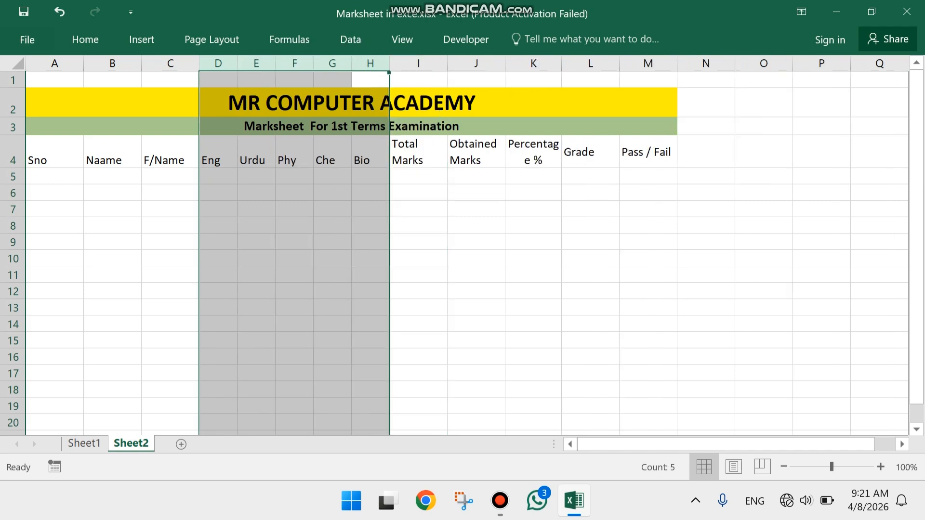
pyautogui.click(257, 210)
pyautogui.scroll(1, 256, 210)
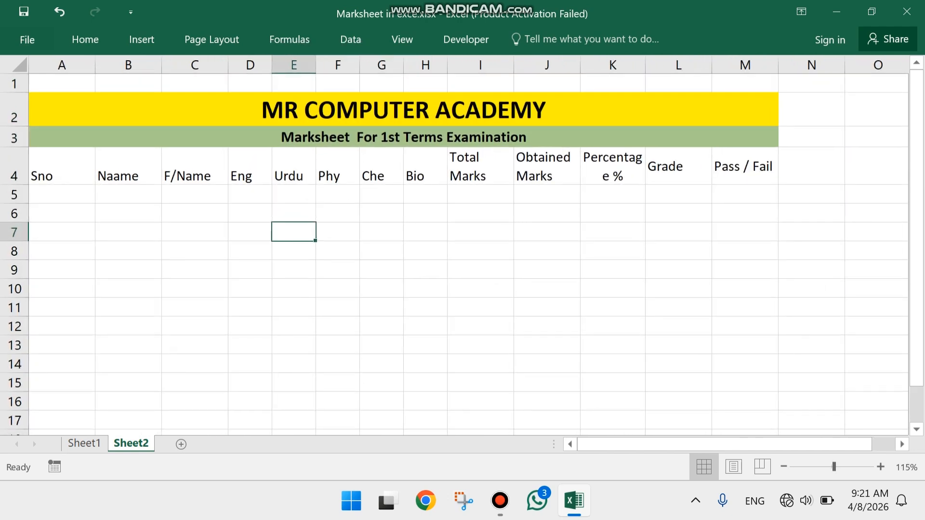
# Widen the name and father's name columns, B and C, to one equal width.
pyautogui.click(128, 64)
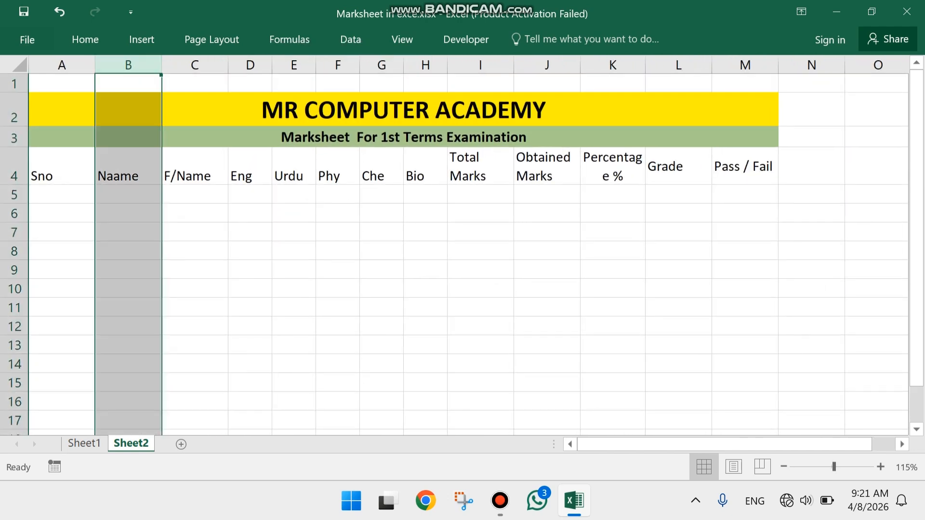
pyautogui.moveTo(128, 64); pyautogui.dragTo(178, 65)
pyautogui.click(137, 194)
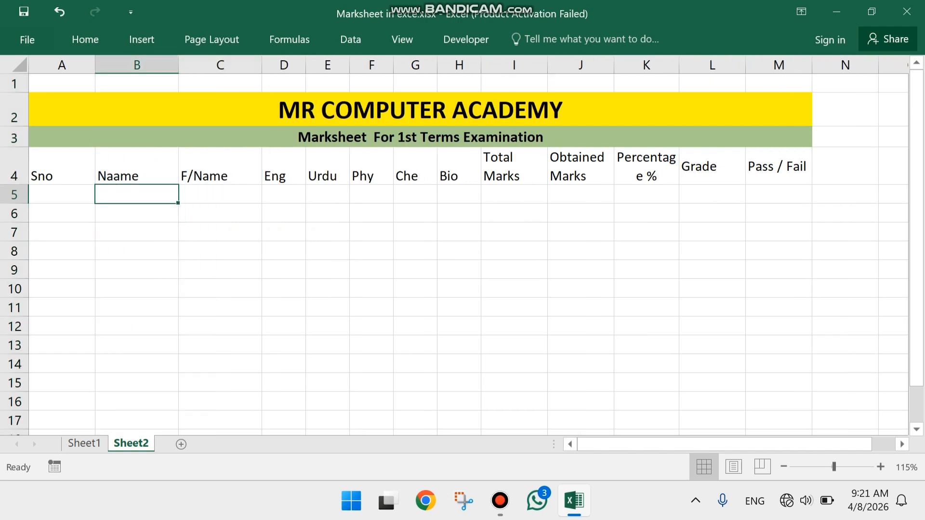
# Make the headings in A4:M4 bold and centre them both vertically and horizontally.
pyautogui.moveTo(61, 166); pyautogui.dragTo(779, 167)
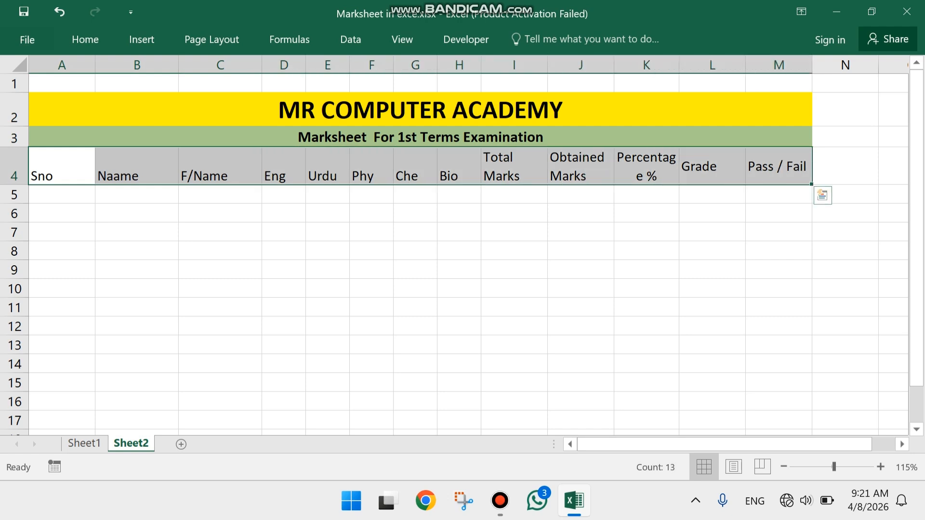
pyautogui.click(85, 40)
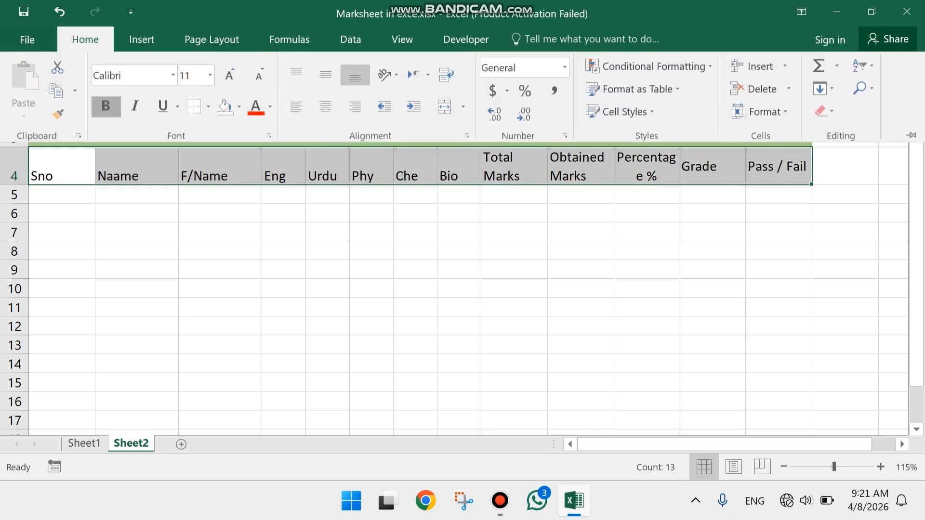
pyautogui.click(105, 106)
pyautogui.click(326, 75)
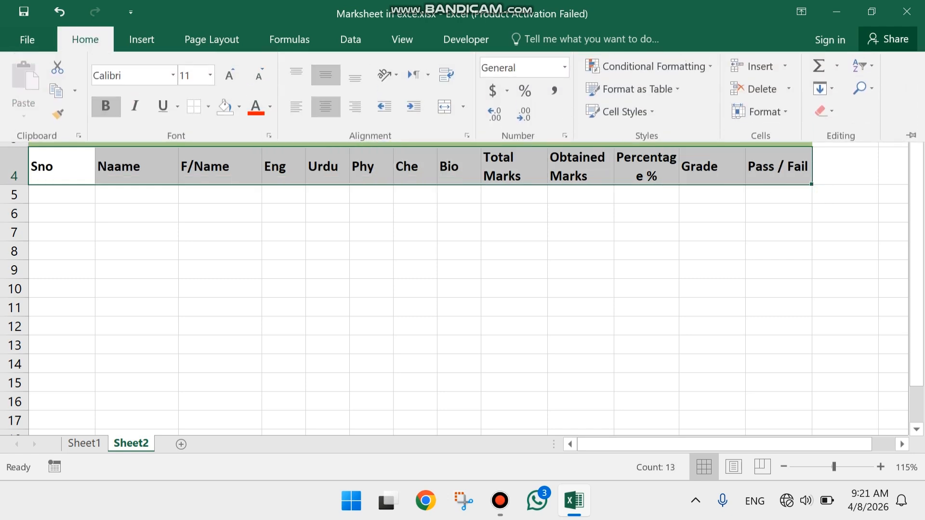
pyautogui.click(326, 106)
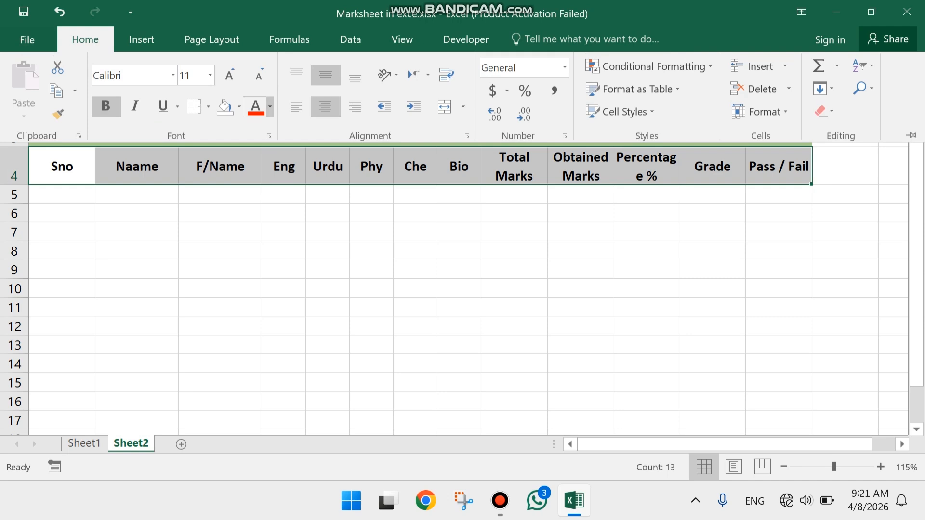
# Fill the heading row A4:M4 with a light grey theme colour.
pyautogui.click(239, 106)
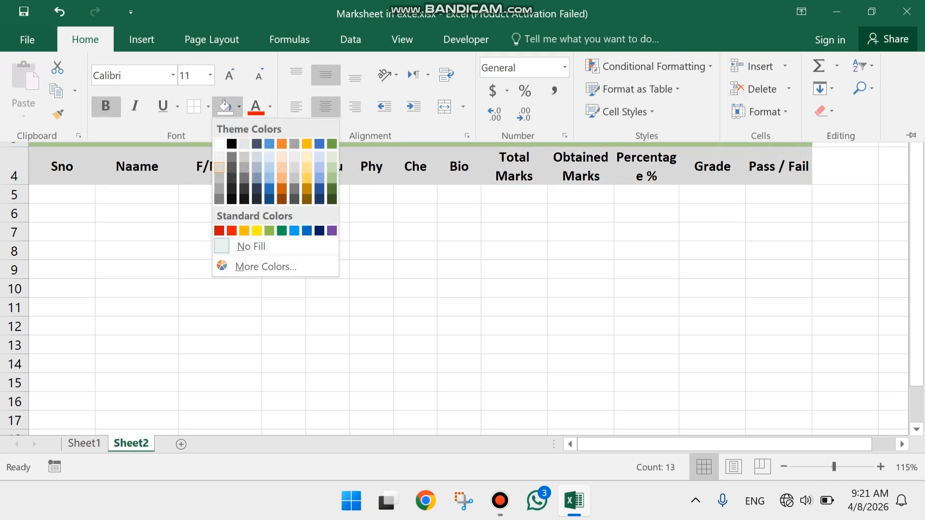
pyautogui.click(219, 168)
pyautogui.click(220, 232)
pyautogui.click(221, 232)
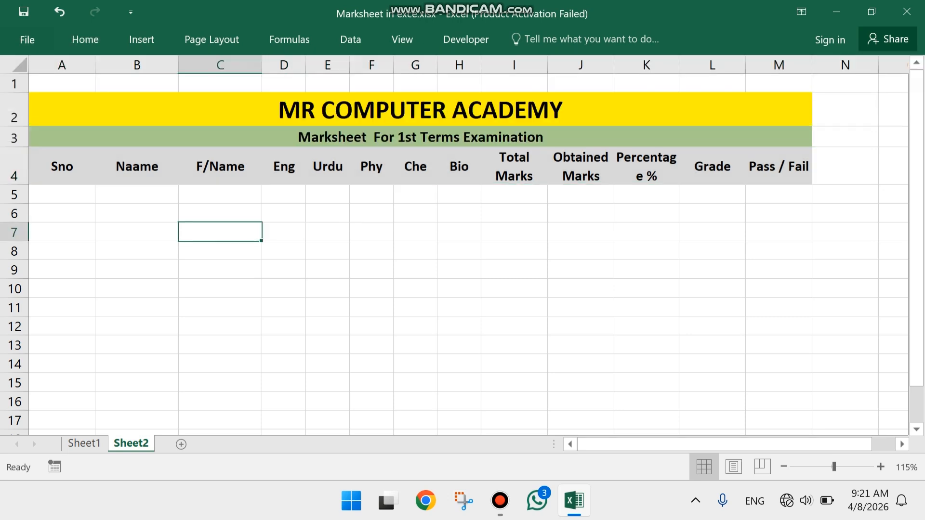
# Change the fill of the heading row A4:M4 to a paler grey.
pyautogui.moveTo(780, 166); pyautogui.dragTo(61, 167)
pyautogui.click(86, 39)
pyautogui.click(221, 270)
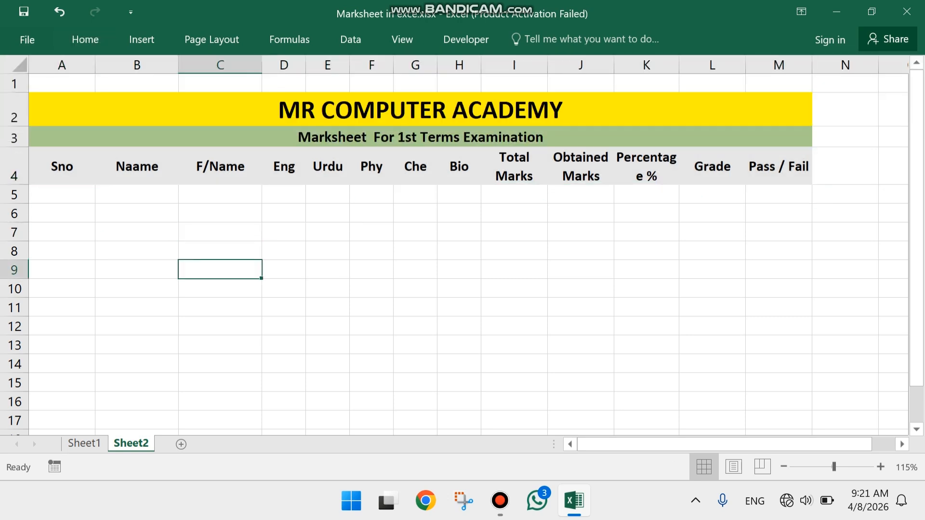
# Fill the Sno column with the serial numbers 1 to 10 in cells A5 to A14.
pyautogui.click(62, 195)
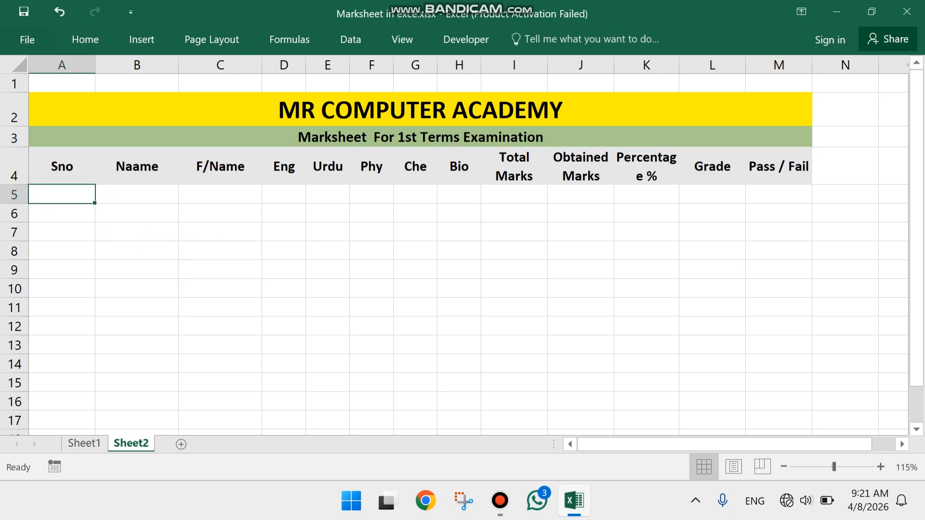
pyautogui.write('1')
pyautogui.click(61, 232)
pyautogui.click(62, 195)
pyautogui.moveTo(95, 203); pyautogui.dragTo(95, 364)
pyautogui.click(137, 307)
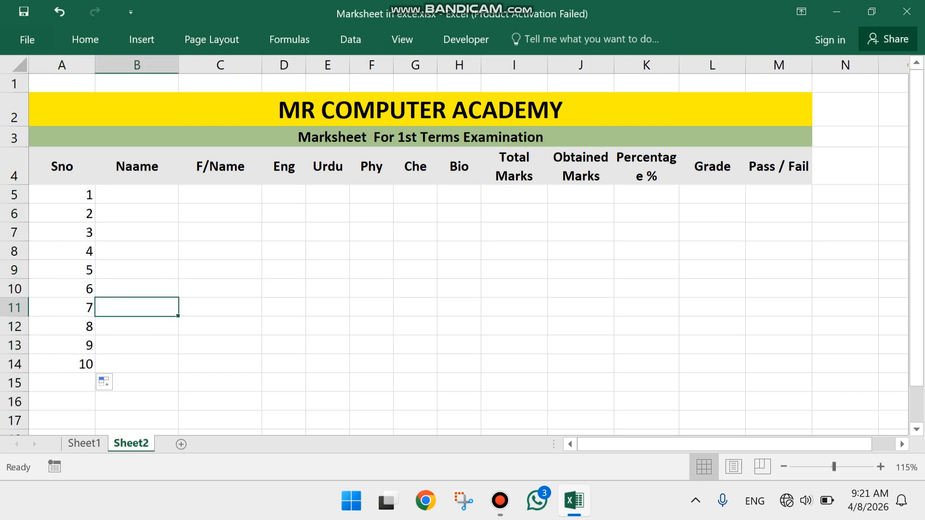
# Enter the ten students' and fathers' names in B5:C14, and the first student's marks 30, 50, 40, 74 and 43 in D5:H5.
pyautogui.click(137, 194)
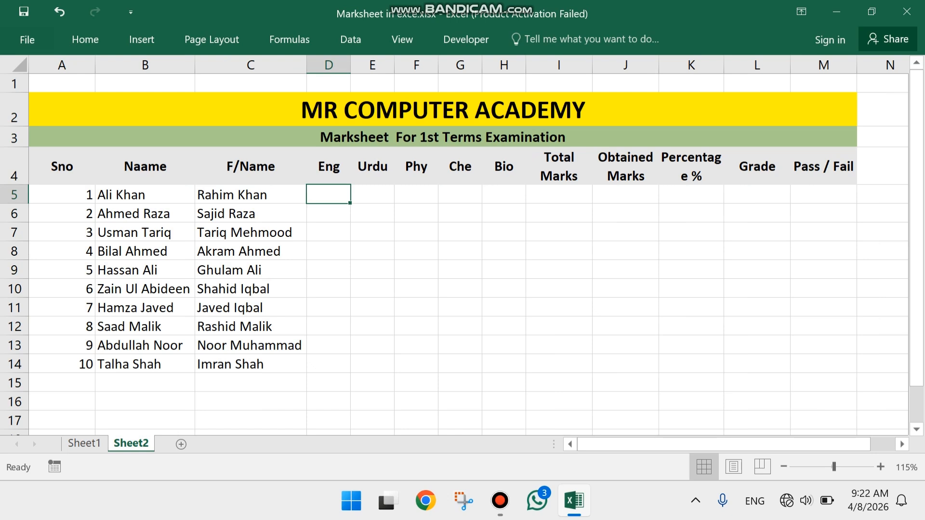
pyautogui.write('30')
pyautogui.press('Tab')
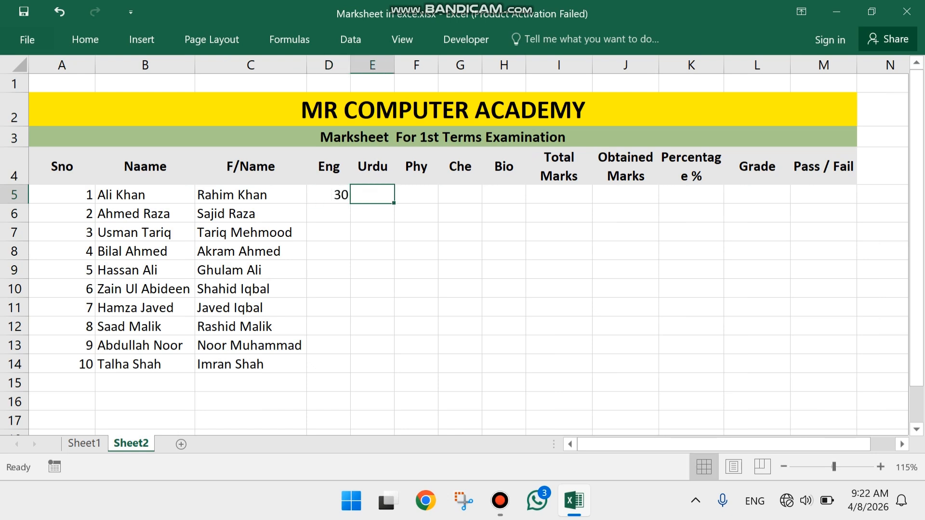
pyautogui.write('50')
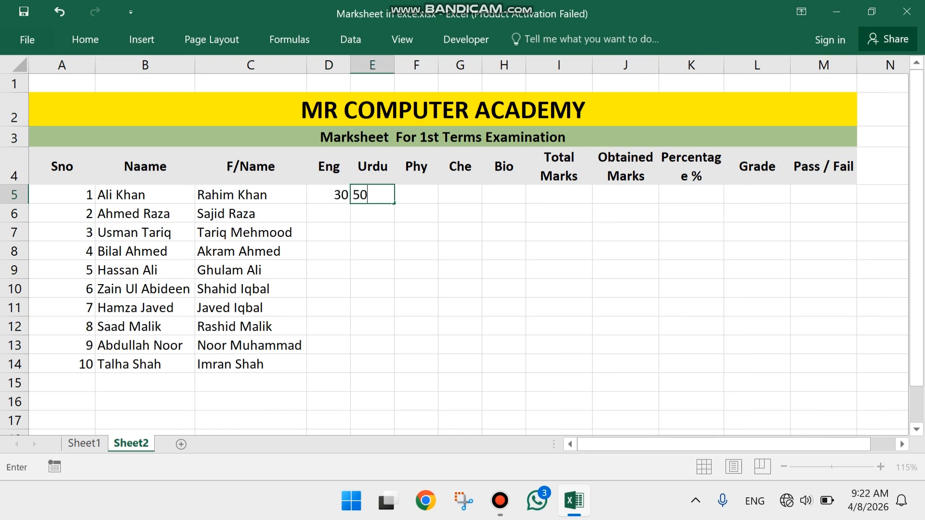
pyautogui.press('Tab')
pyautogui.write('40')
pyautogui.press('Tab')
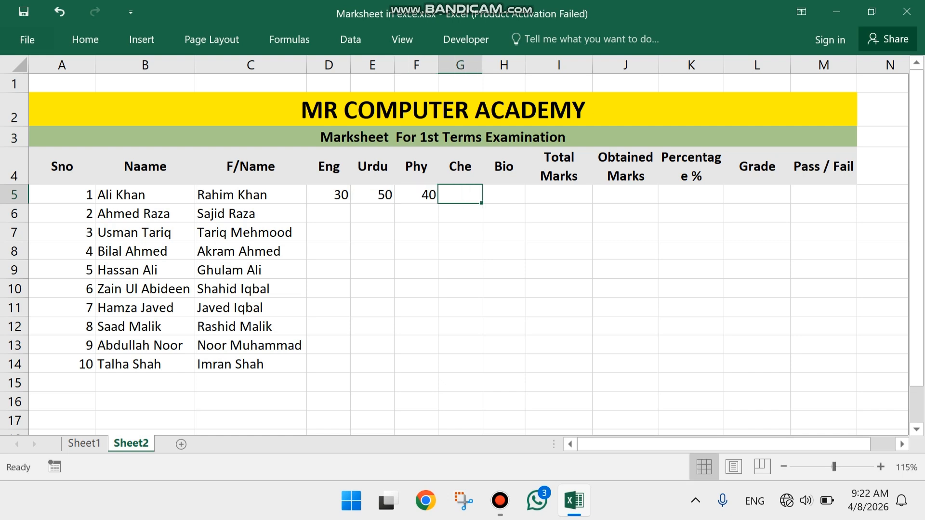
pyautogui.write('74')
pyautogui.press('Tab')
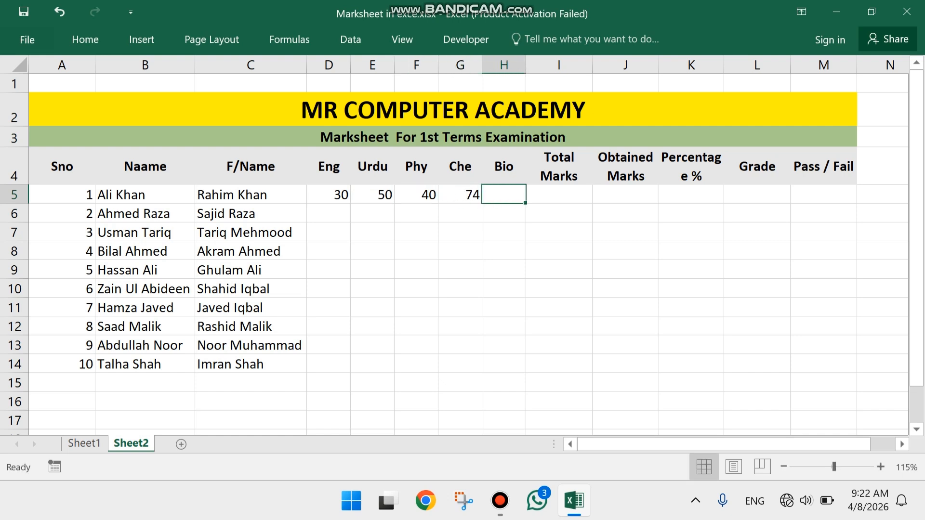
pyautogui.write('43')
pyautogui.click(460, 233)
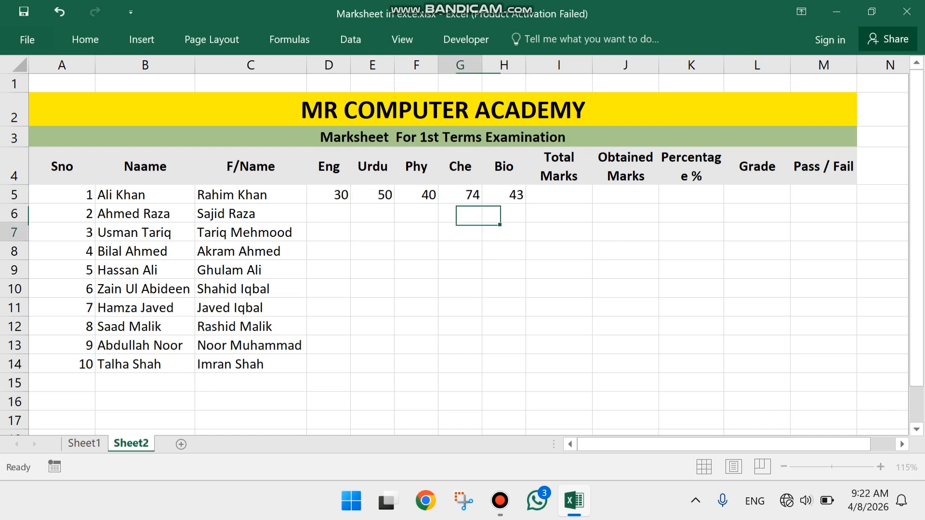
# Enter 500 as the first student's Total Marks in cell I5.
pyautogui.click(559, 195)
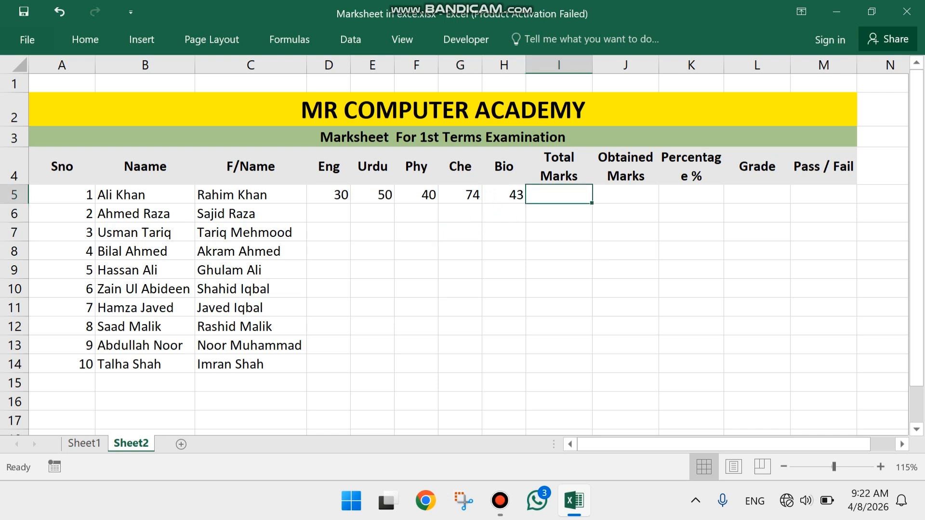
pyautogui.write('500')
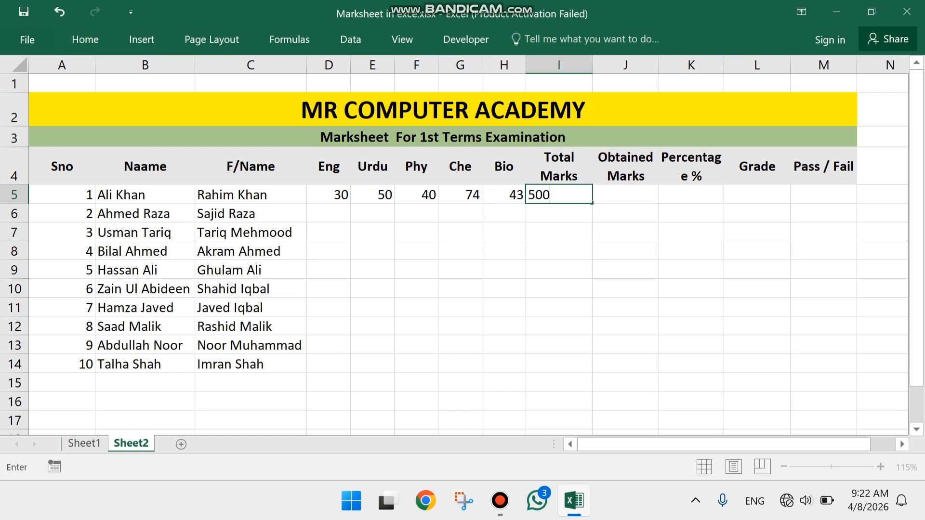
pyautogui.press('Tab')
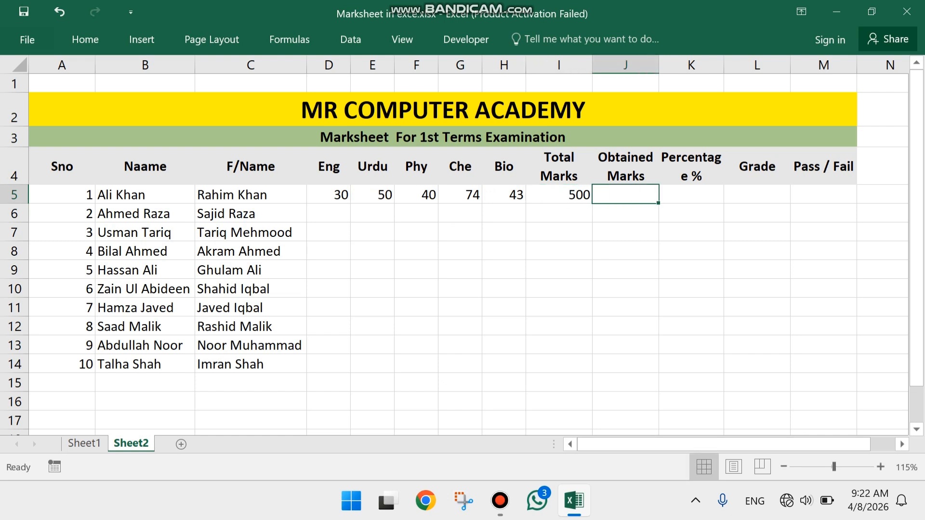
# Fill the Total Marks value 500 from I5 down to I14 for all ten students.
pyautogui.moveTo(329, 195); pyautogui.dragTo(559, 365)
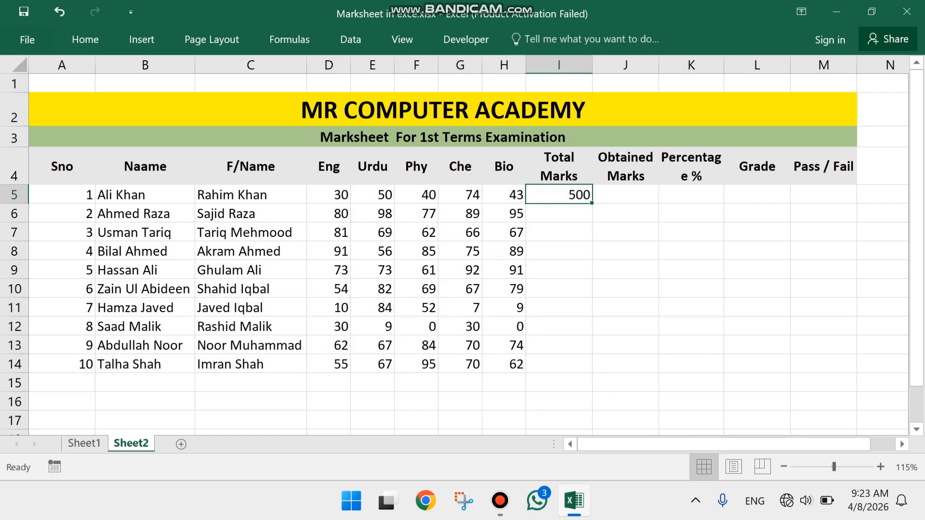
pyautogui.moveTo(329, 195); pyautogui.dragTo(504, 346)
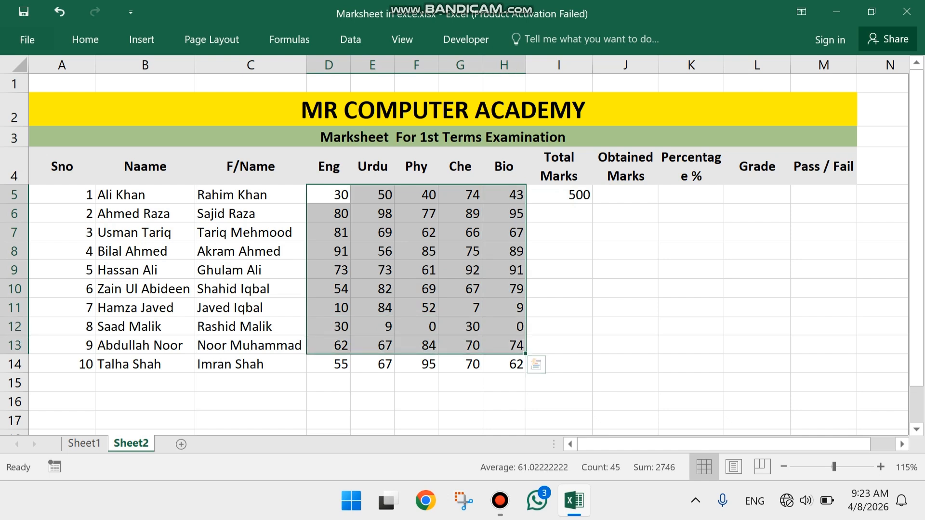
pyautogui.click(559, 195)
pyautogui.moveTo(592, 203); pyautogui.dragTo(593, 367)
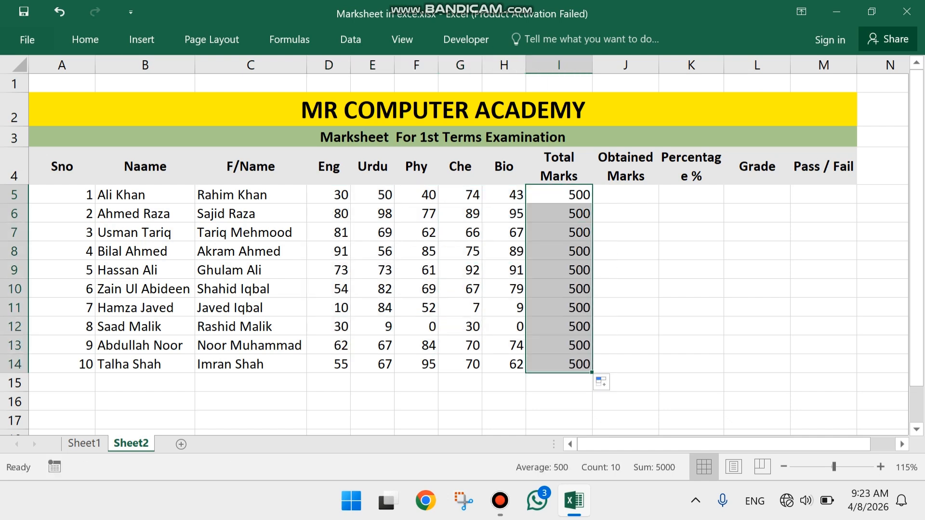
# Enter the formula =SUM(D5:H5) in J5 as the first student's Obtained Marks.
pyautogui.click(625, 195)
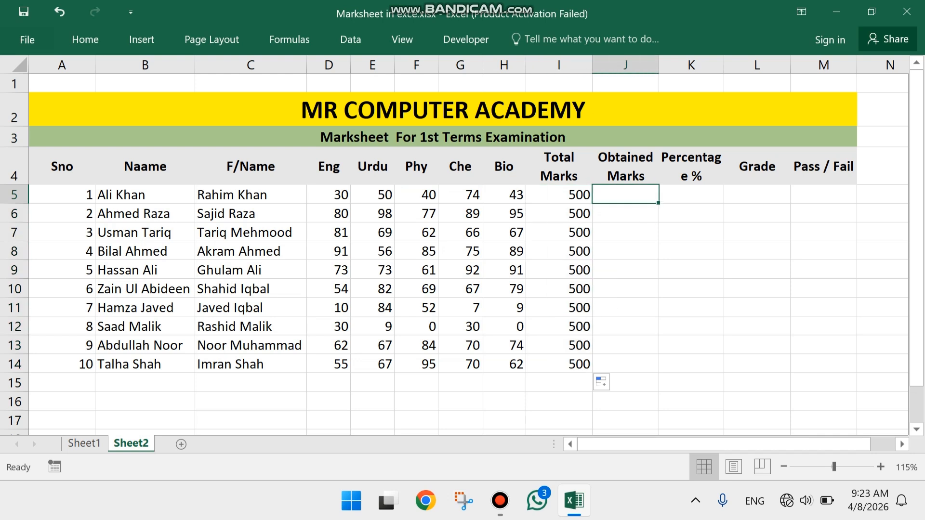
pyautogui.write('=')
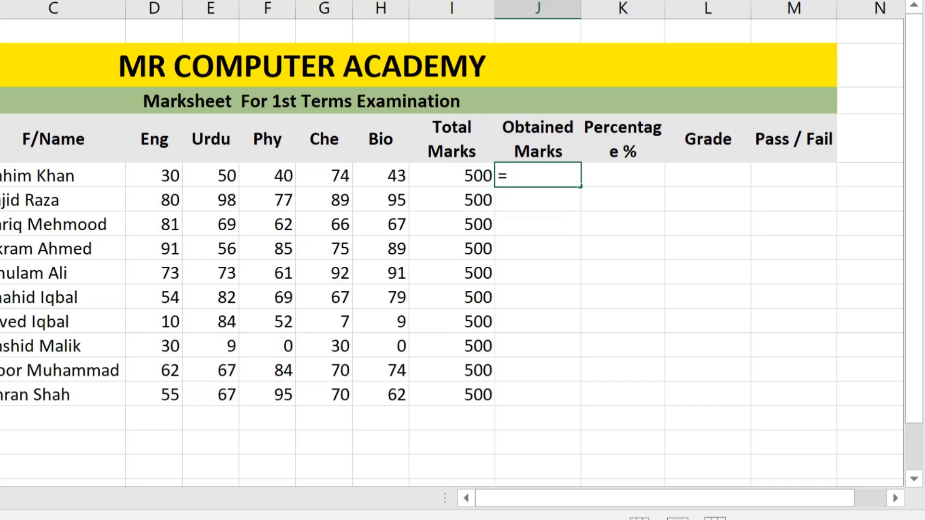
pyautogui.write('sum')
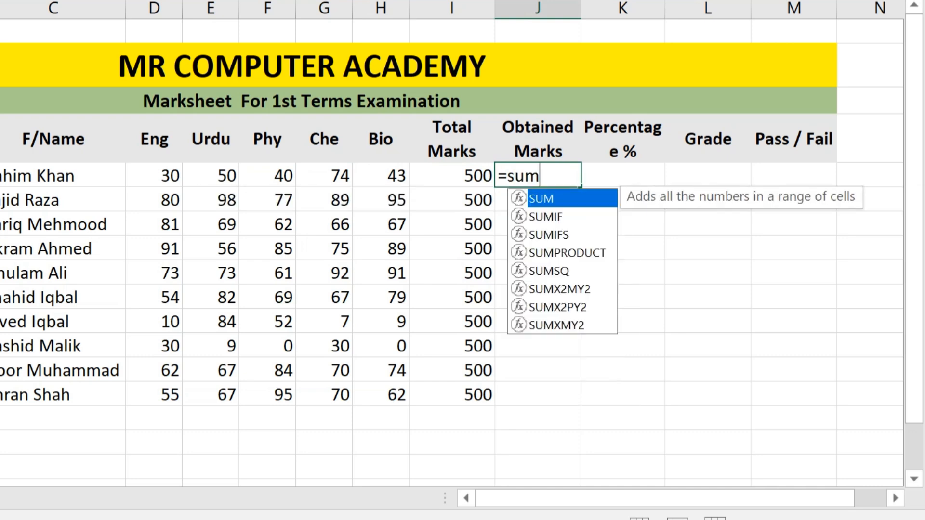
pyautogui.press('Tab')
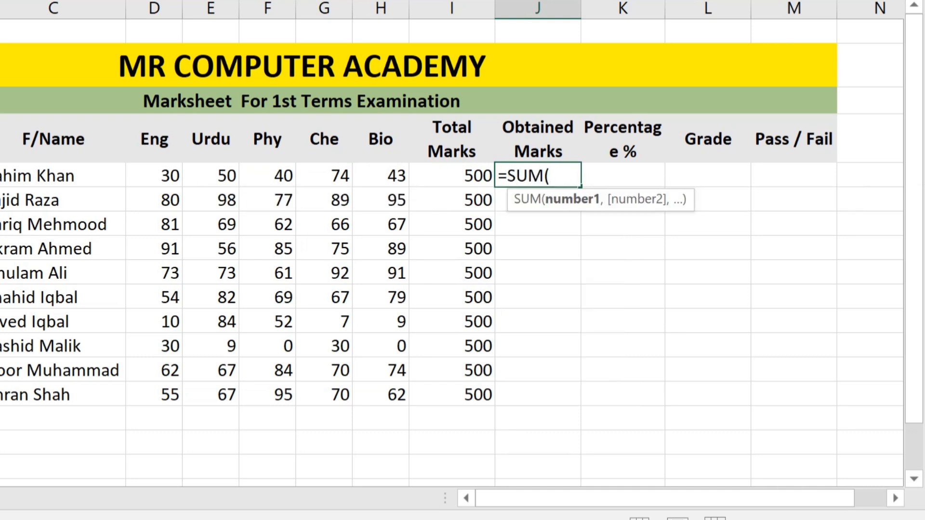
pyautogui.moveTo(154, 176); pyautogui.dragTo(400, 183)
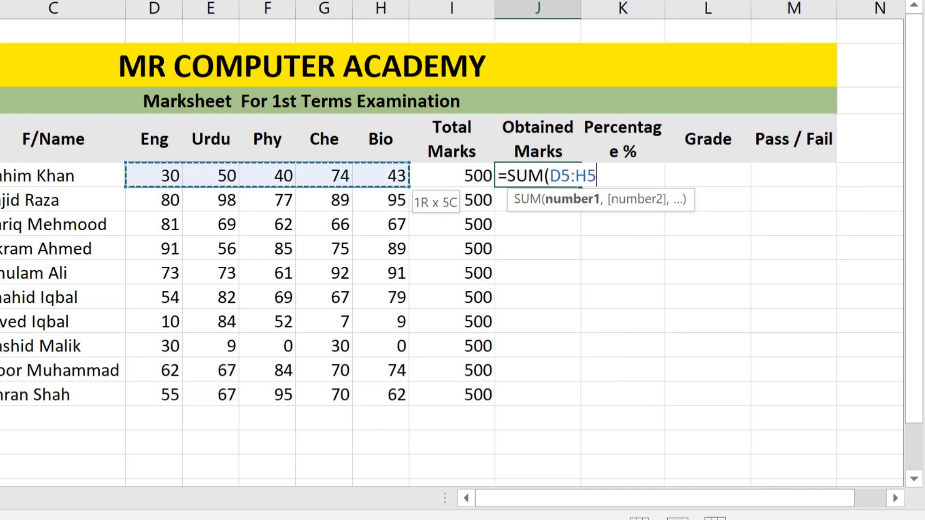
pyautogui.write(')')
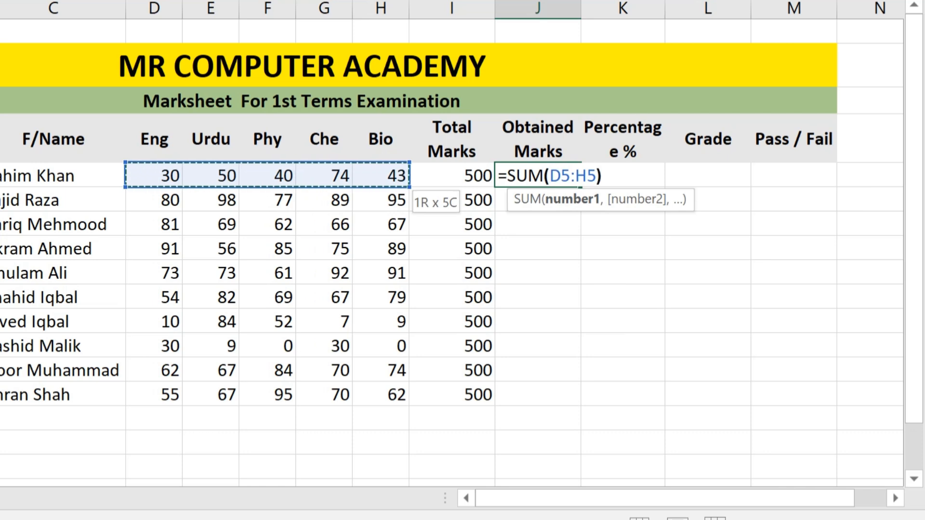
pyautogui.press('Return')
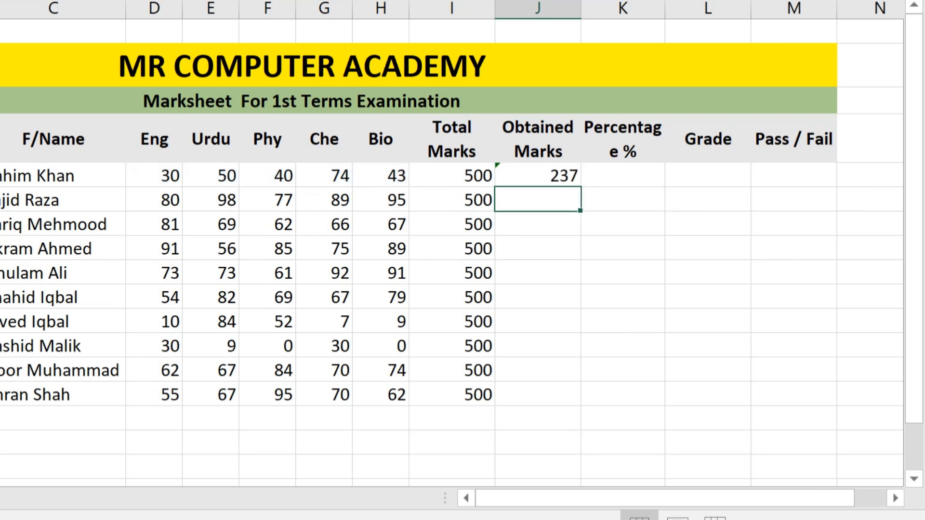
# Fill the Obtained Marks formula from J5 down to J14 and ignore the formula error flags on those cells.
pyautogui.press('Up')
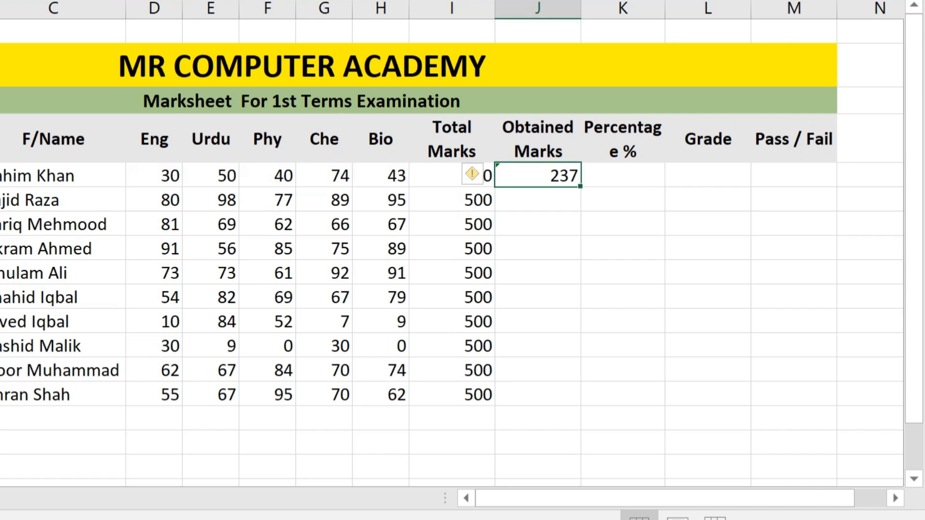
pyautogui.moveTo(580, 186); pyautogui.dragTo(581, 406)
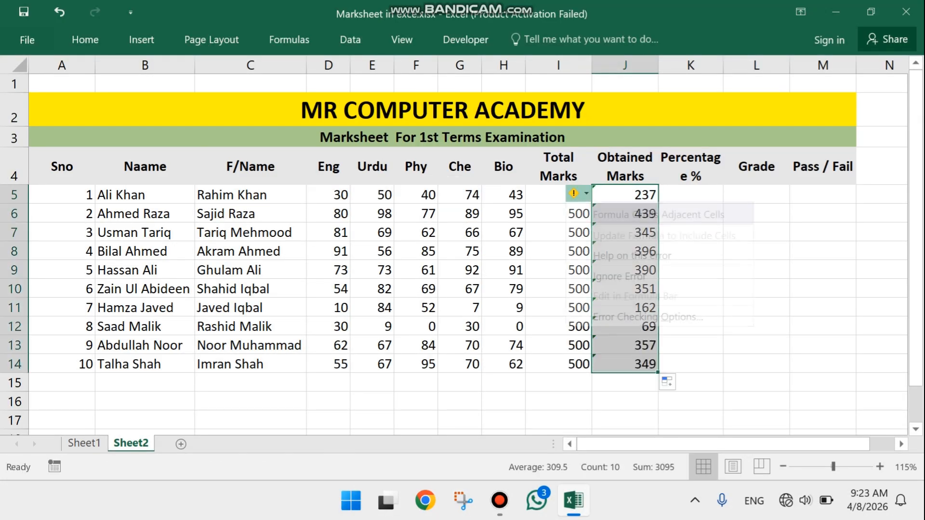
pyautogui.click(579, 194)
pyautogui.click(619, 277)
pyautogui.click(625, 252)
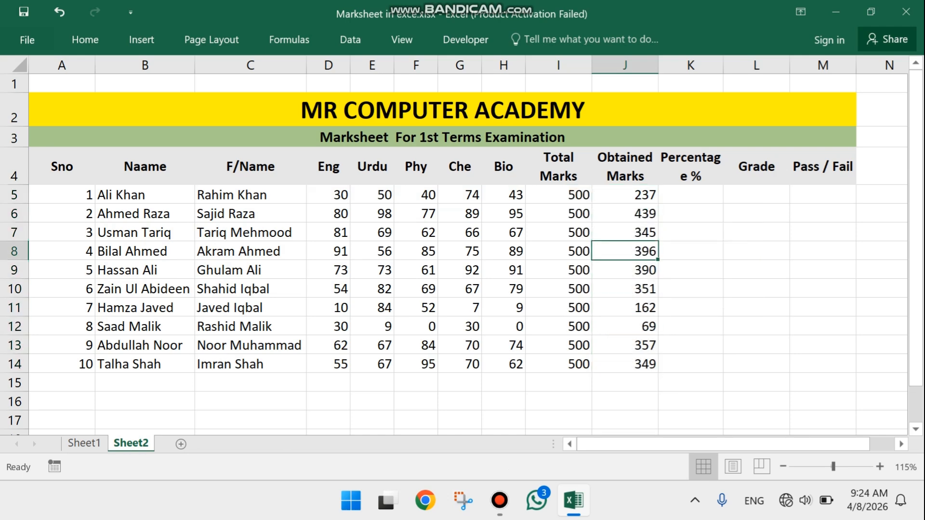
pyautogui.moveTo(626, 195); pyautogui.dragTo(626, 366)
pyautogui.click(625, 346)
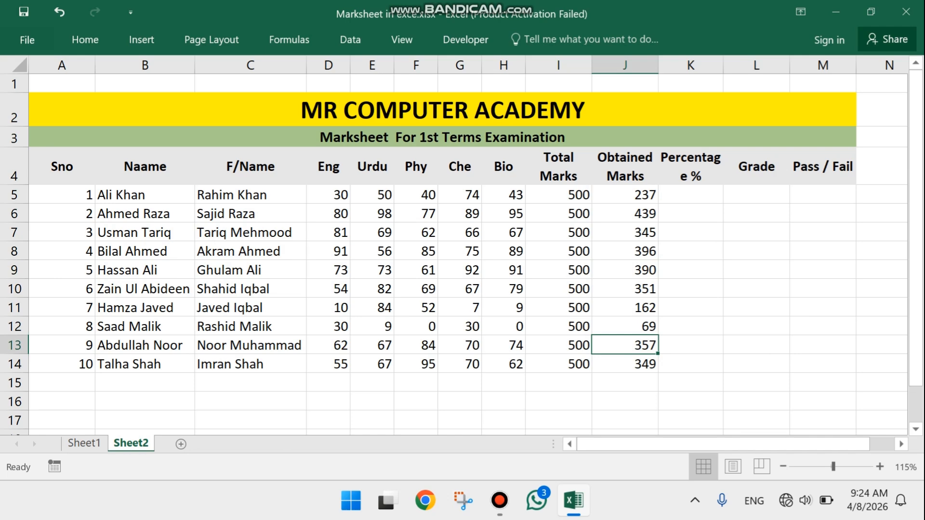
# Widen column K so the word Percentage fits on one line, and enter =AVERAGE(D5:H5) in K5.
pyautogui.click(690, 195)
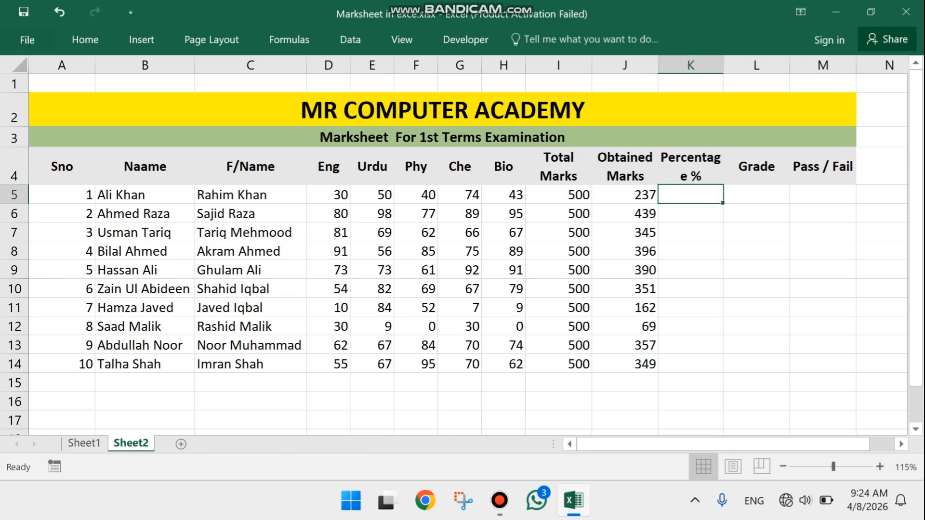
pyautogui.moveTo(723, 65); pyautogui.dragTo(732, 65)
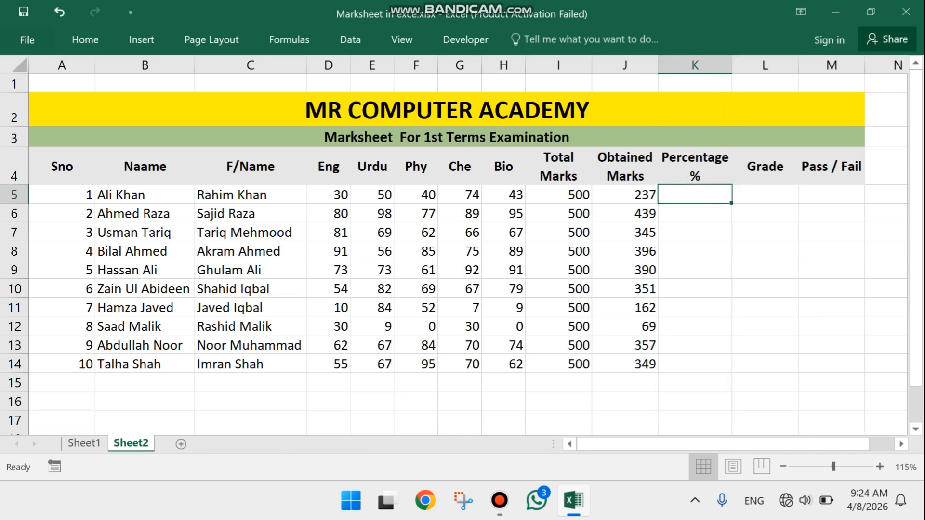
pyautogui.write('=')
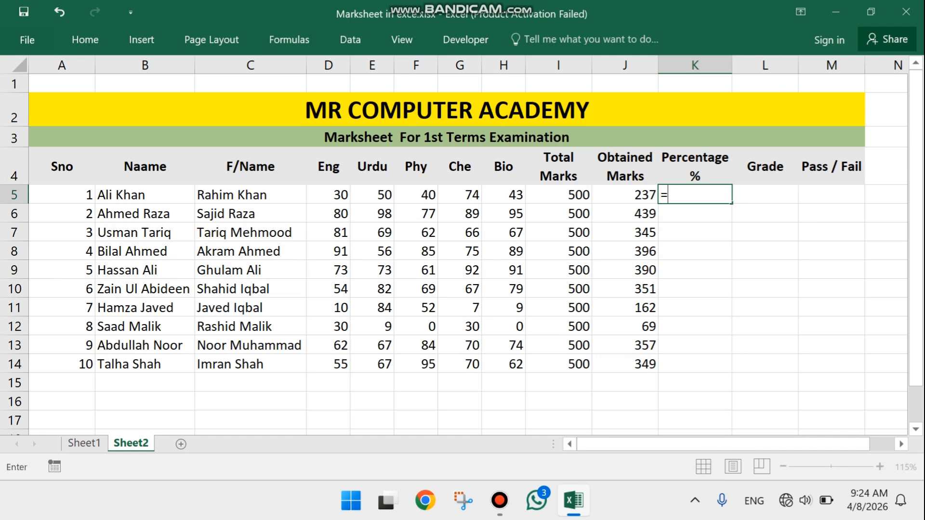
pyautogui.write('aver')
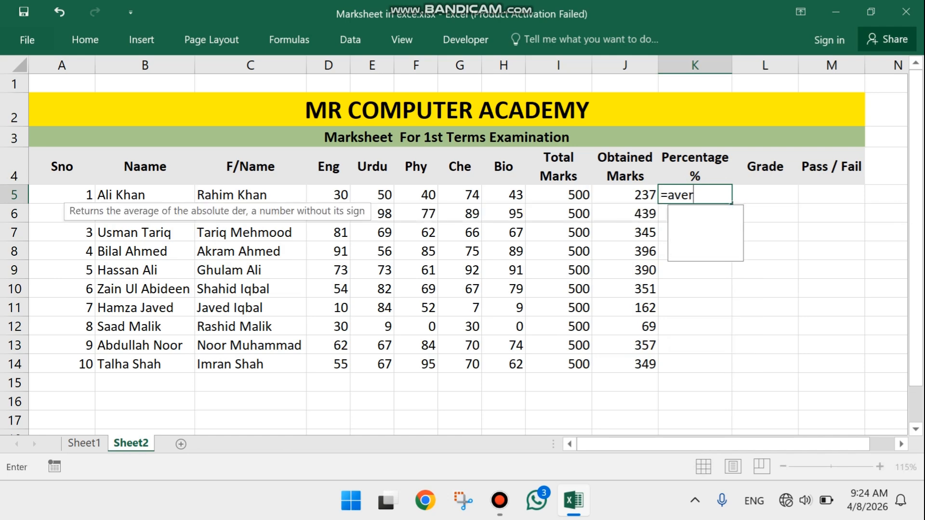
pyautogui.press('Tab')
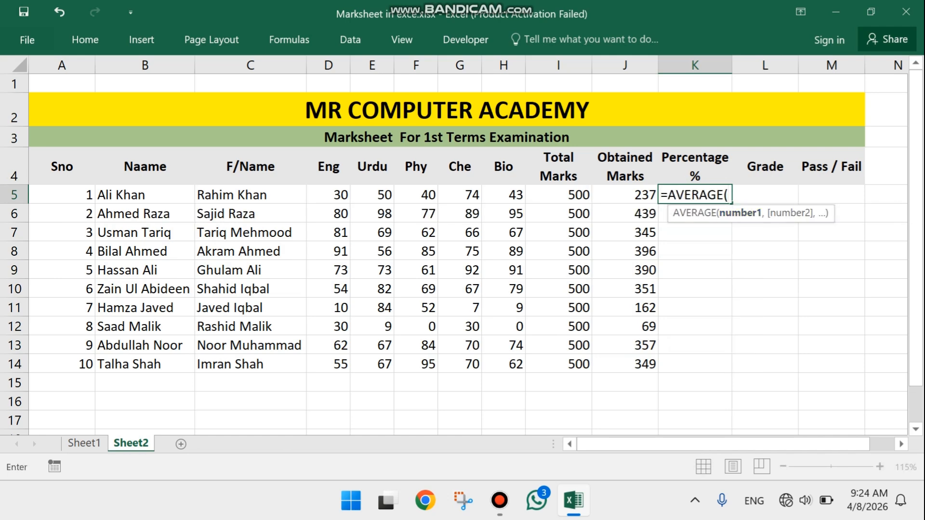
pyautogui.moveTo(328, 194); pyautogui.dragTo(513, 199)
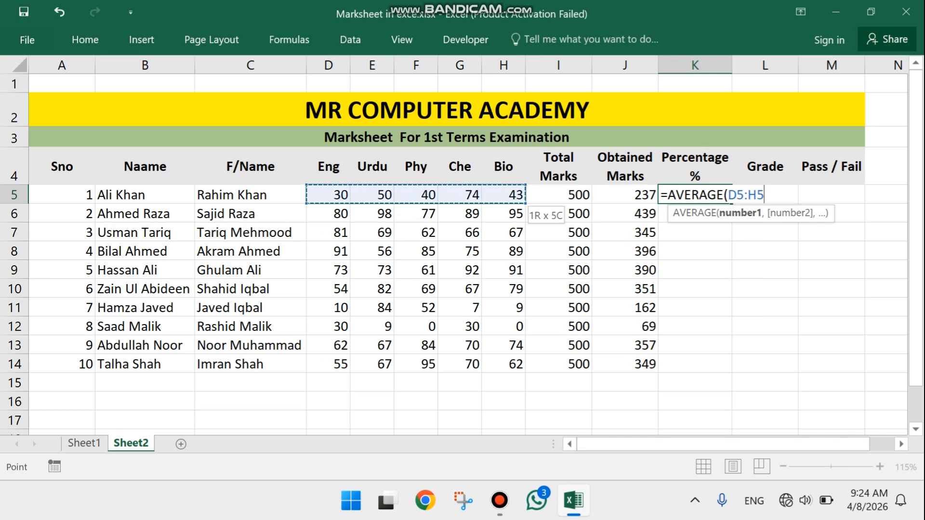
pyautogui.write(')')
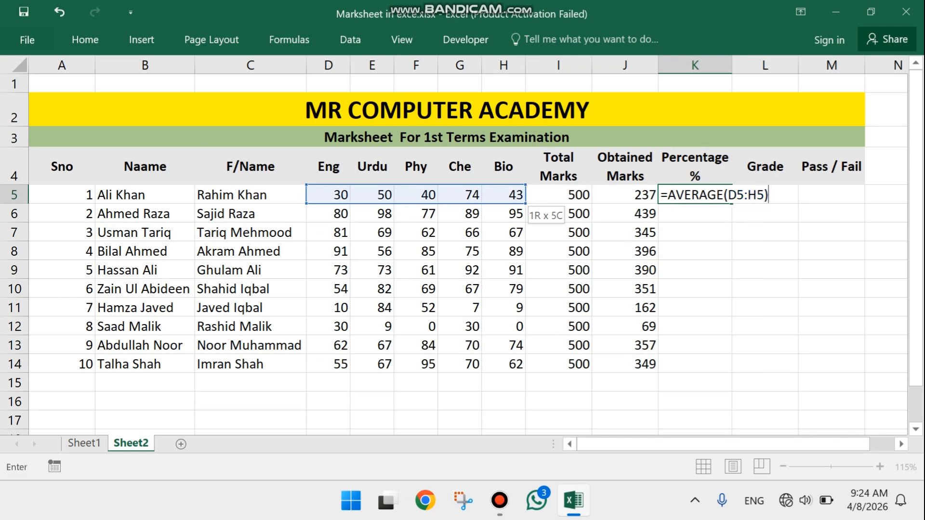
pyautogui.press('Return')
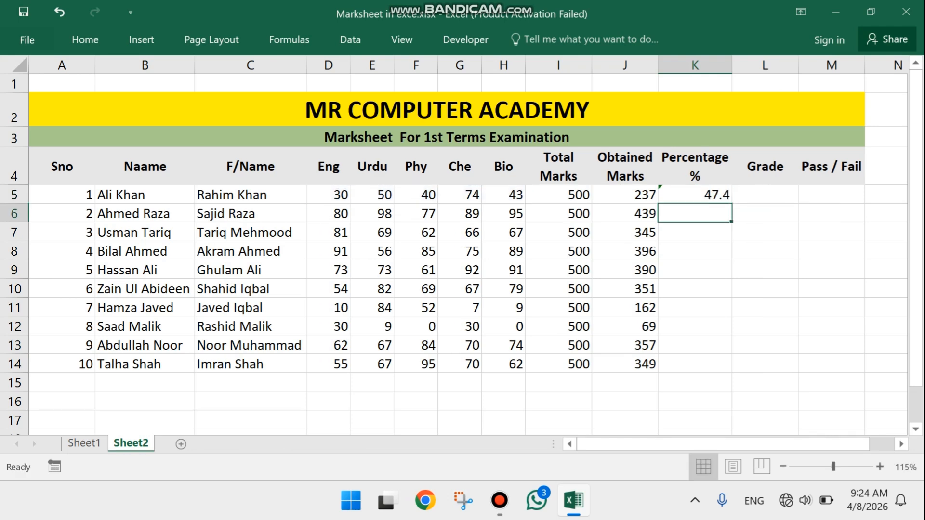
# Fill the Percentage formula from K5 down to K14 and ignore the formula error flags on those cells.
pyautogui.press('Up')
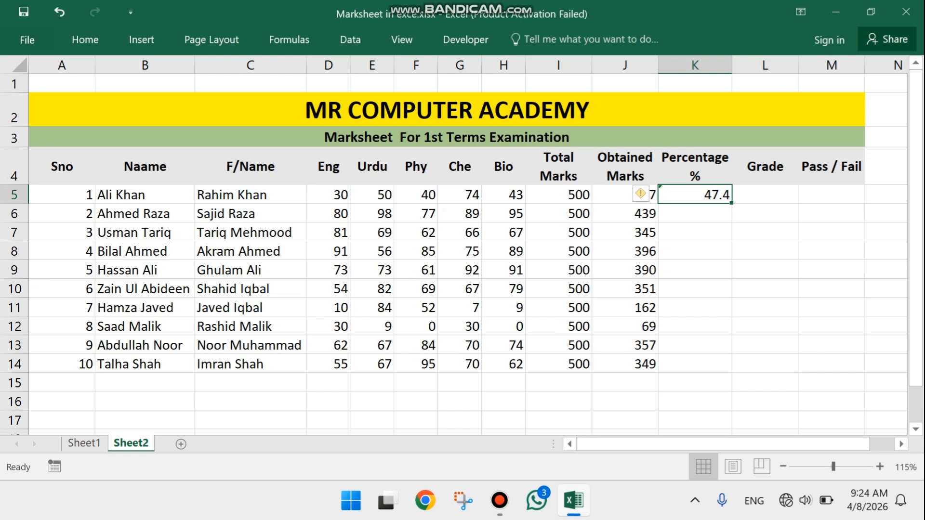
pyautogui.moveTo(731, 203); pyautogui.dragTo(731, 366)
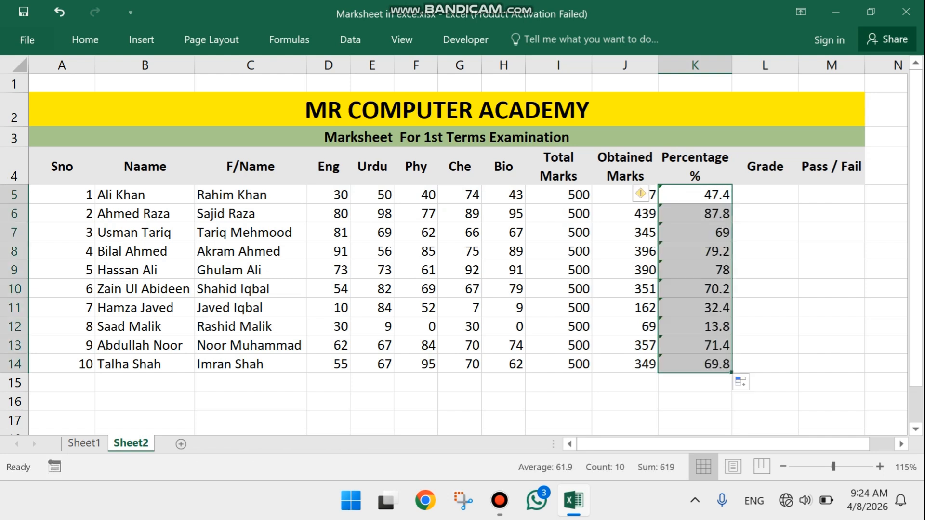
pyautogui.click(640, 193)
pyautogui.click(674, 276)
pyautogui.click(695, 196)
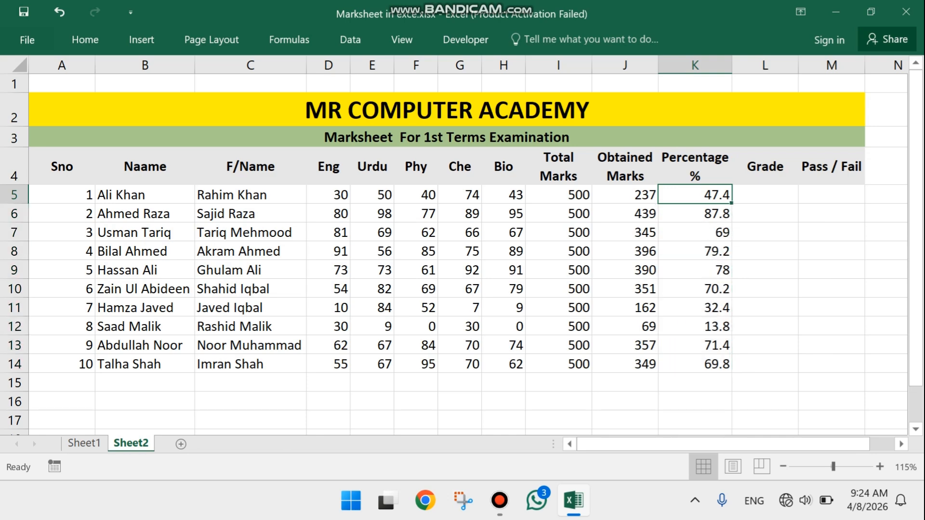
# Format the Percentage cells K5:K15 as Number with 0 decimal places and red negative numbers without a minus sign.
pyautogui.click(695, 66)
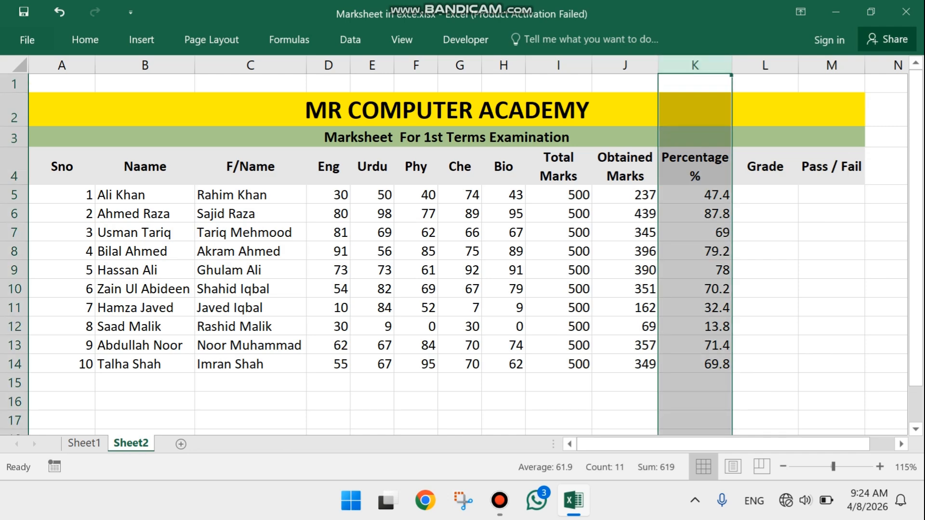
pyautogui.moveTo(695, 196); pyautogui.dragTo(695, 383)
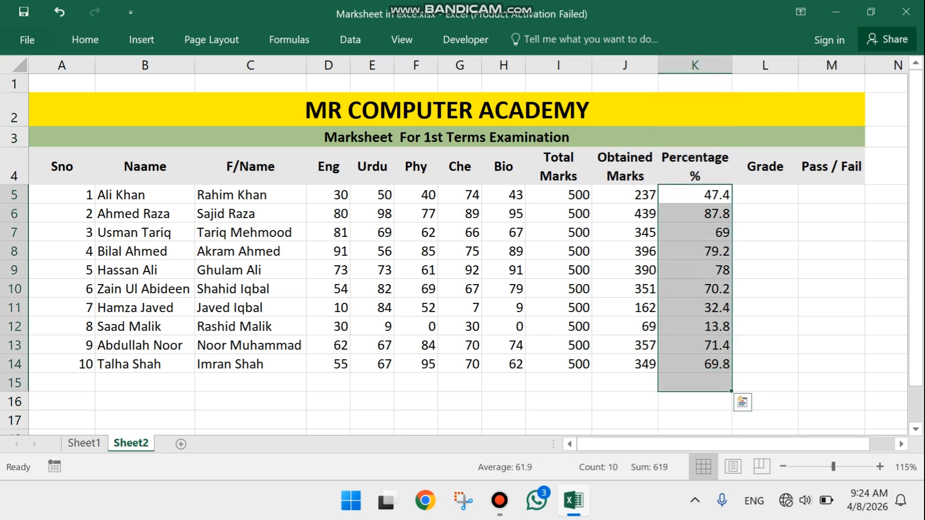
pyautogui.hotkey('ctrl', '1')
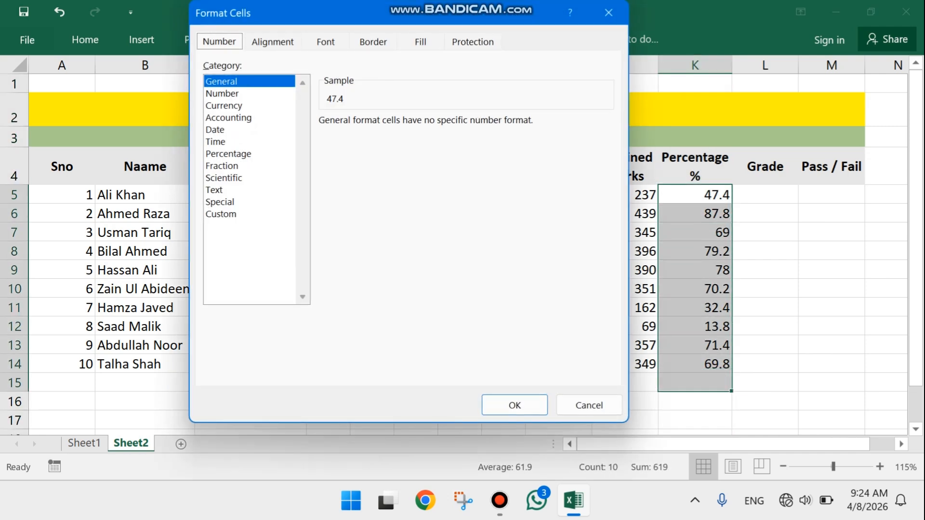
pyautogui.click(223, 94)
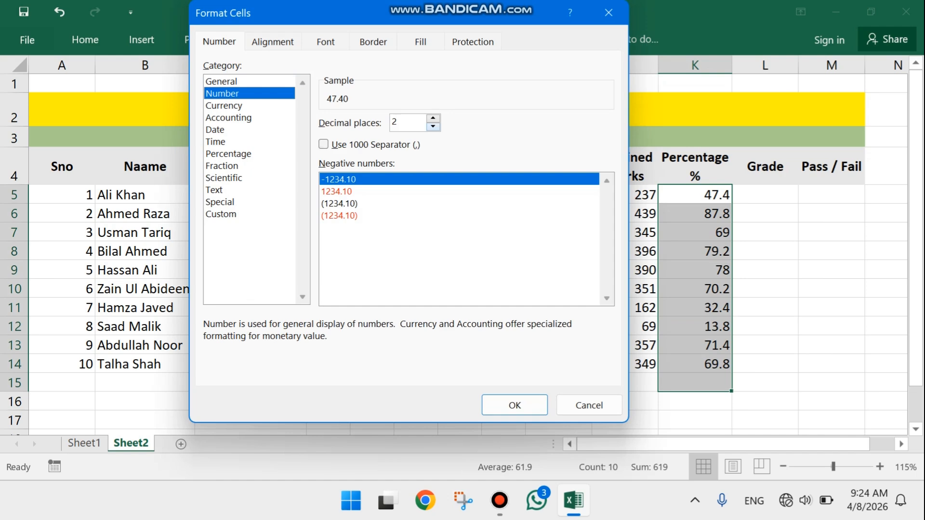
pyautogui.press('Down')
pyautogui.press('Down')
pyautogui.click(415, 191)
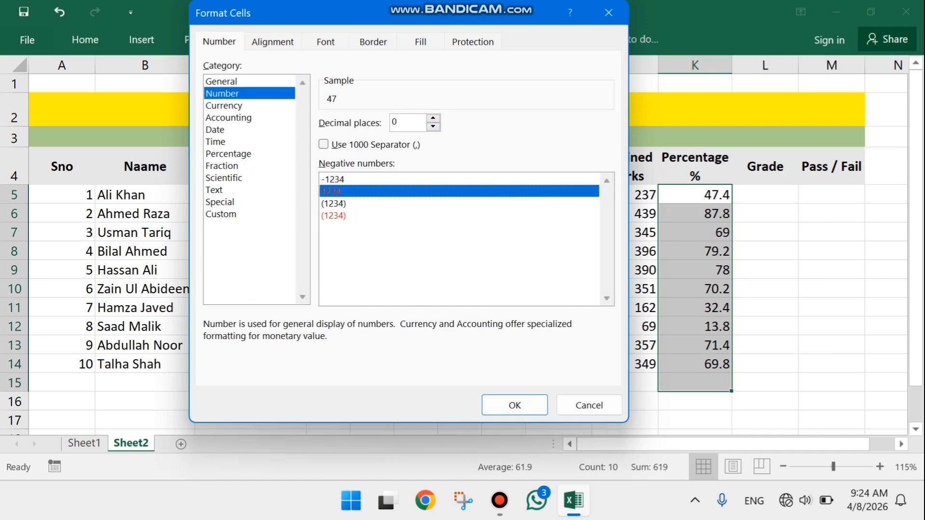
pyautogui.press('Return')
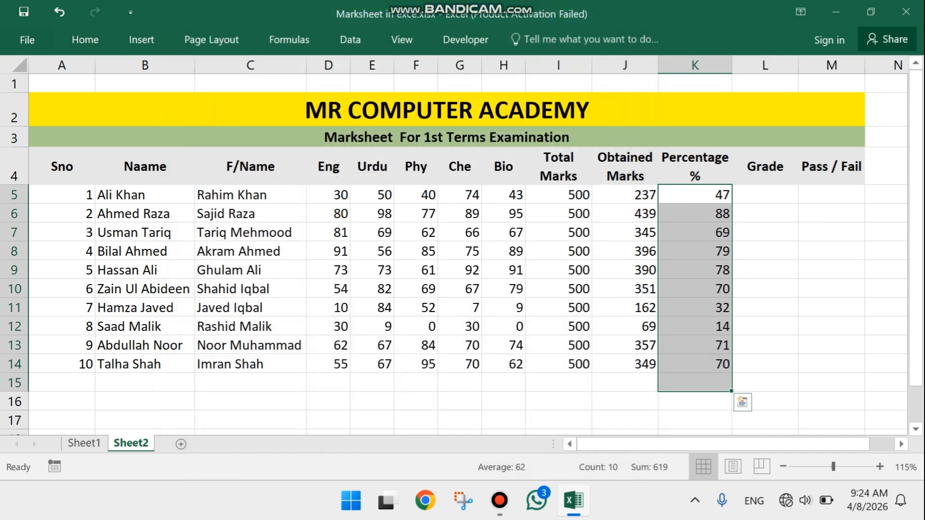
pyautogui.click(696, 194)
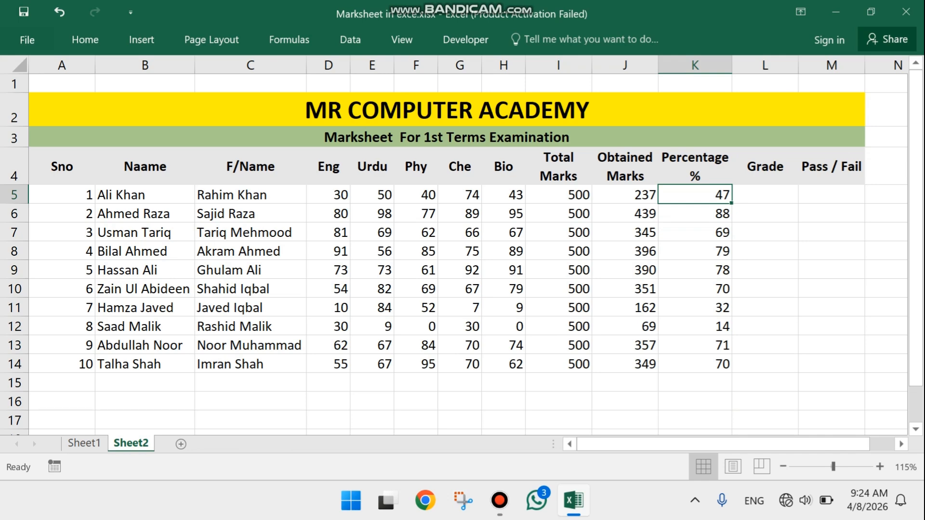
pyautogui.click(695, 213)
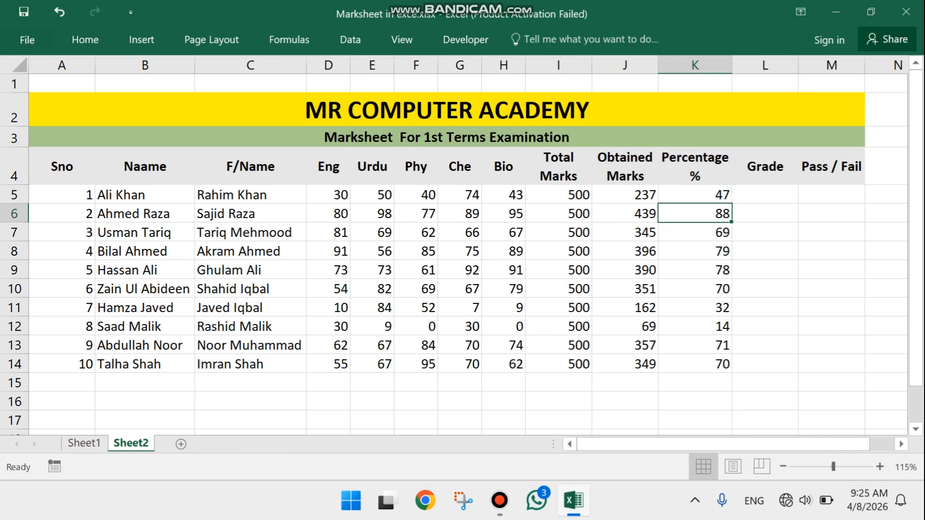
# Start the Grade formula in L5 as =IF(K5>,"90","A", referring to the student's percentage in K5.
pyautogui.click(765, 195)
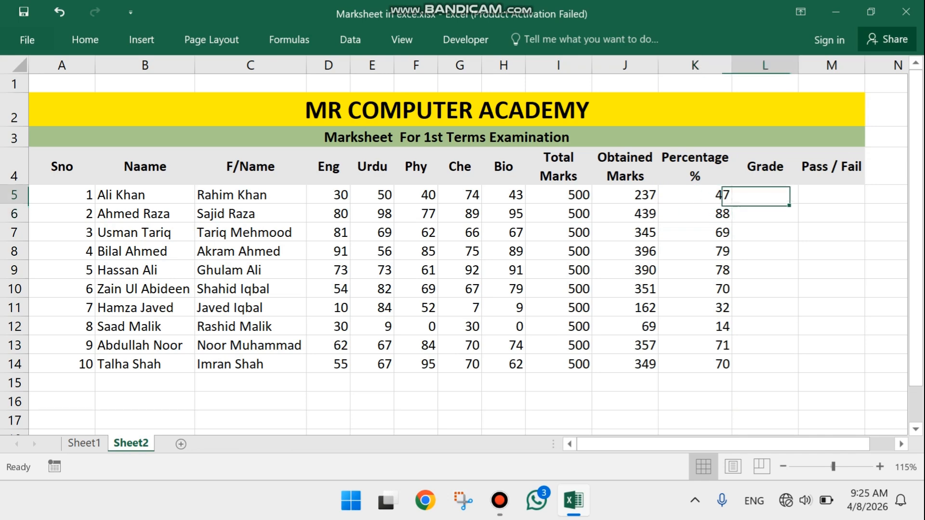
pyautogui.moveTo(722, 444); pyautogui.dragTo(747, 444)
pyautogui.moveTo(831, 289); pyautogui.dragTo(777, 308)
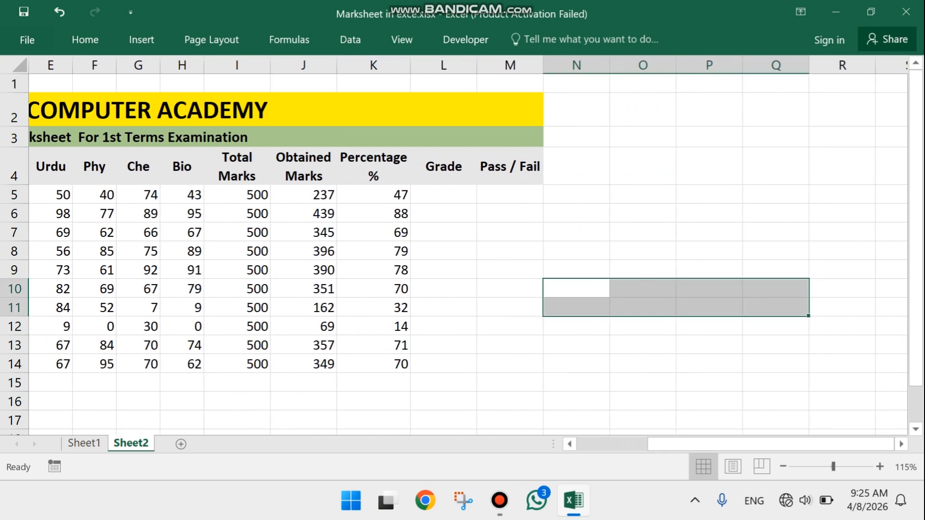
pyautogui.click(443, 195)
pyautogui.scroll(1, 443, 195)
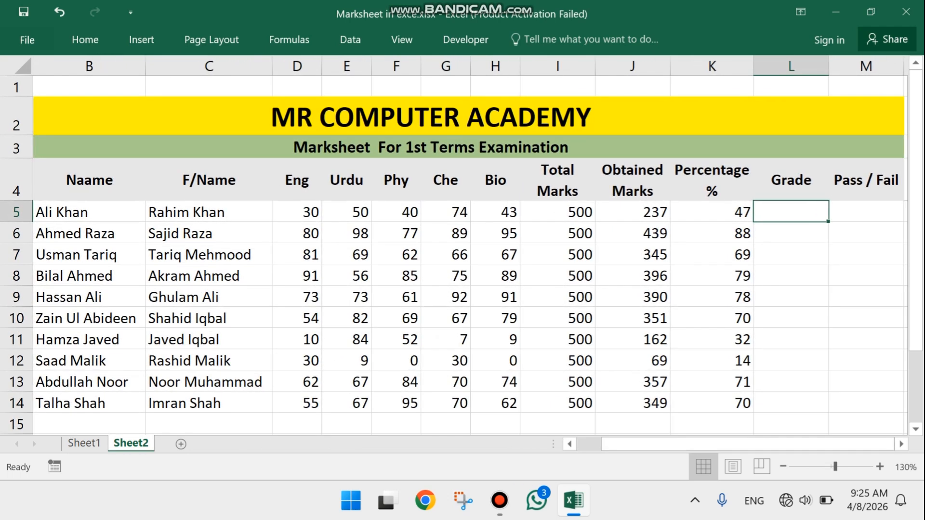
pyautogui.click(667, 445)
pyautogui.moveTo(866, 361); pyautogui.dragTo(911, 361)
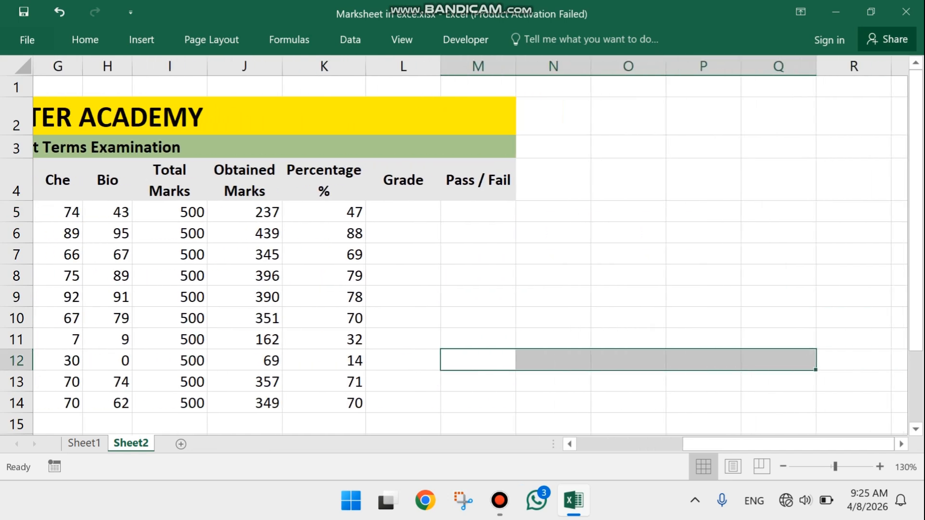
pyautogui.click(403, 212)
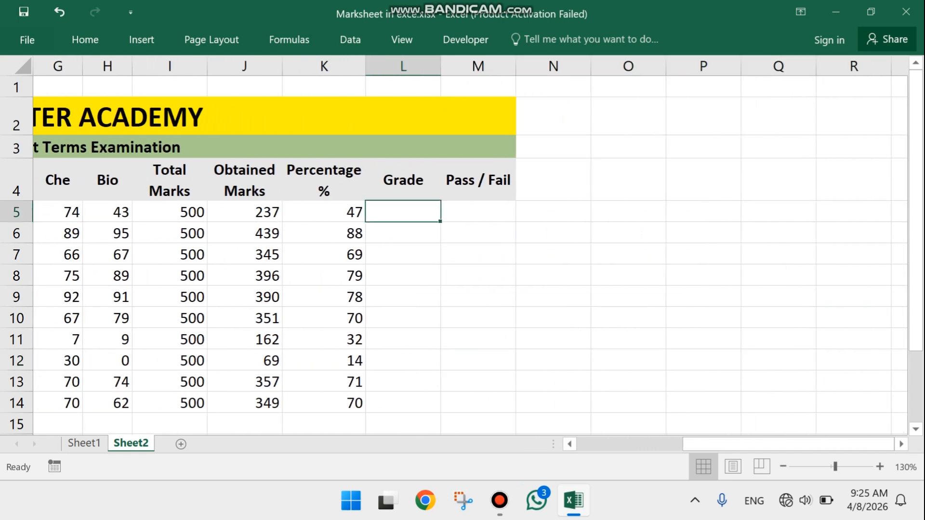
pyautogui.write('=')
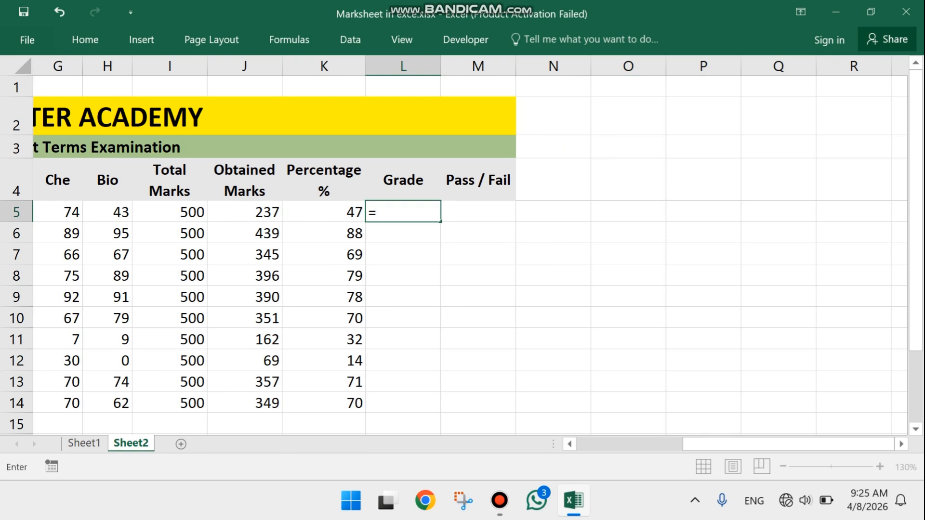
pyautogui.write('if')
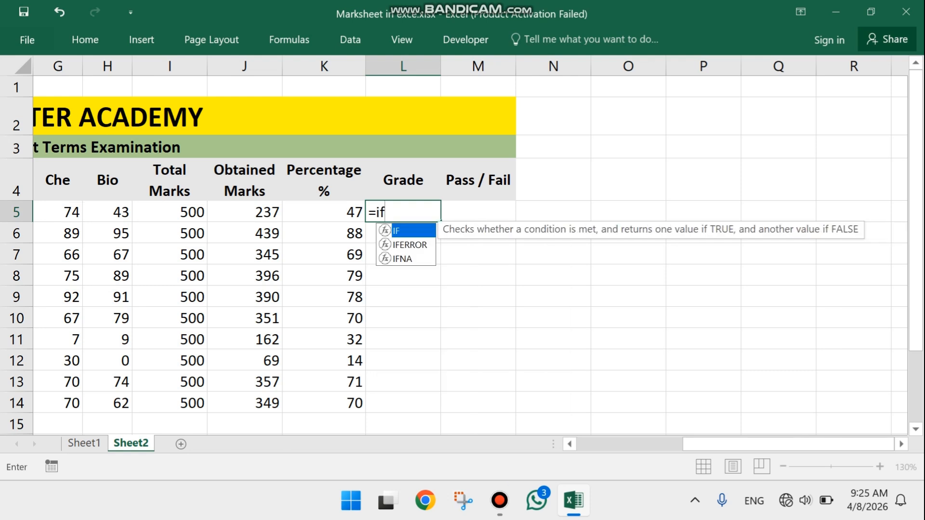
pyautogui.press('Tab')
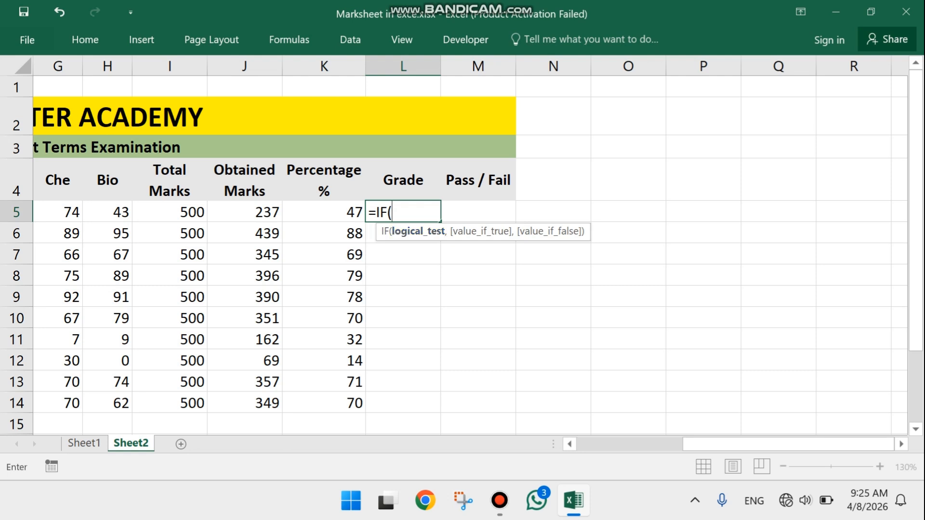
pyautogui.press('Left')
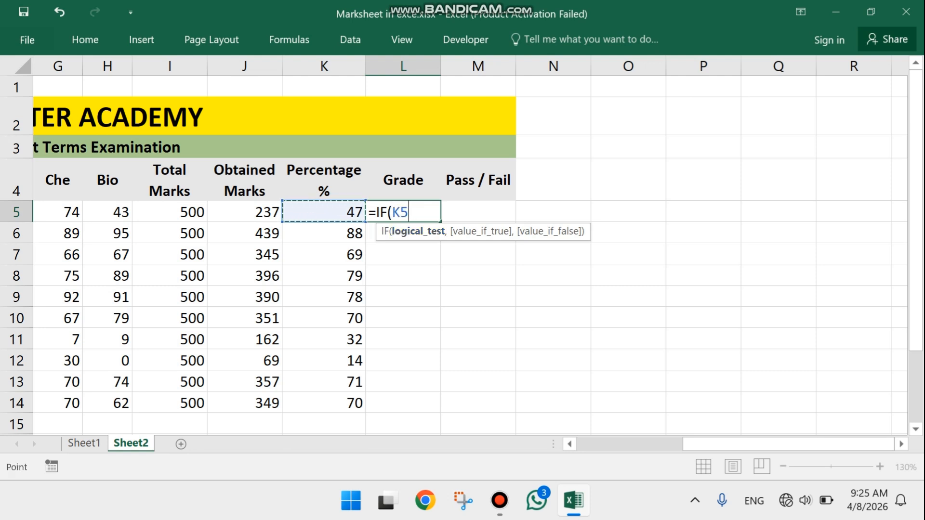
pyautogui.write('>,"')
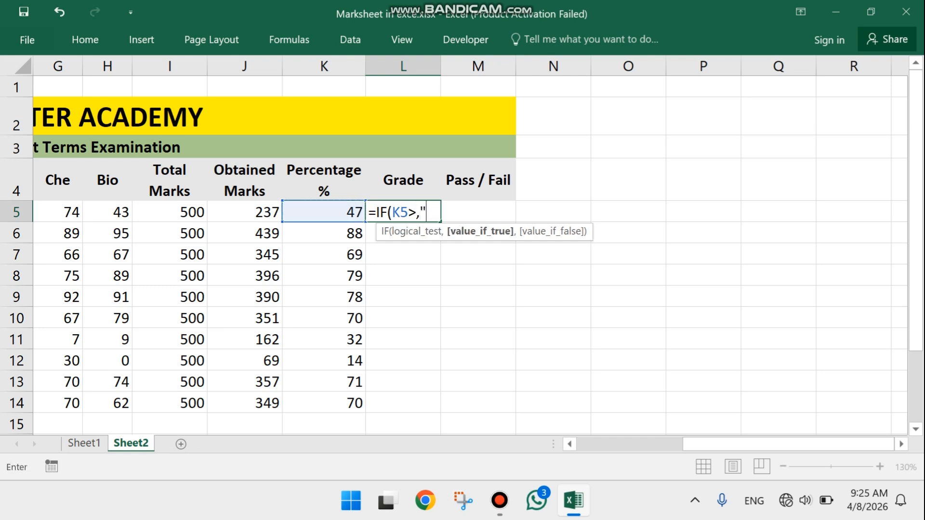
pyautogui.write('90",')
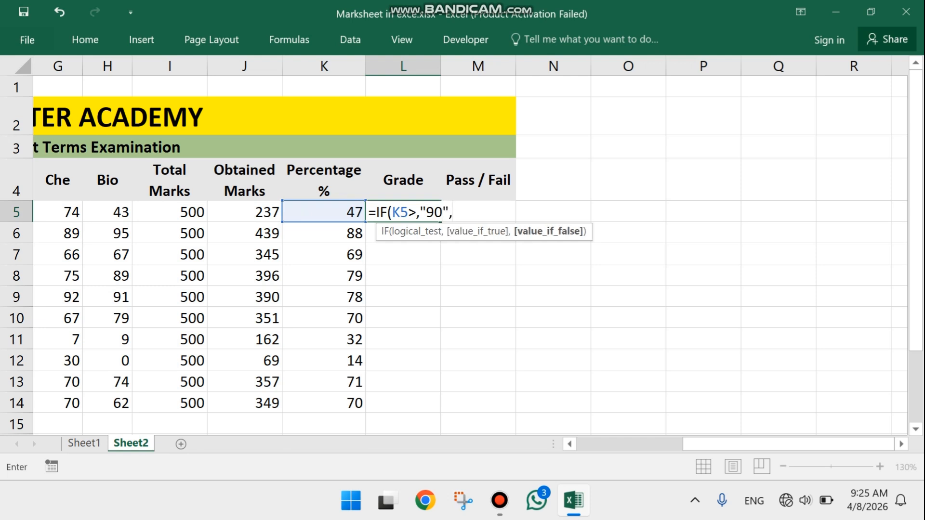
pyautogui.write('"P')
pyautogui.press('BackSpace')
pyautogui.write('A",')
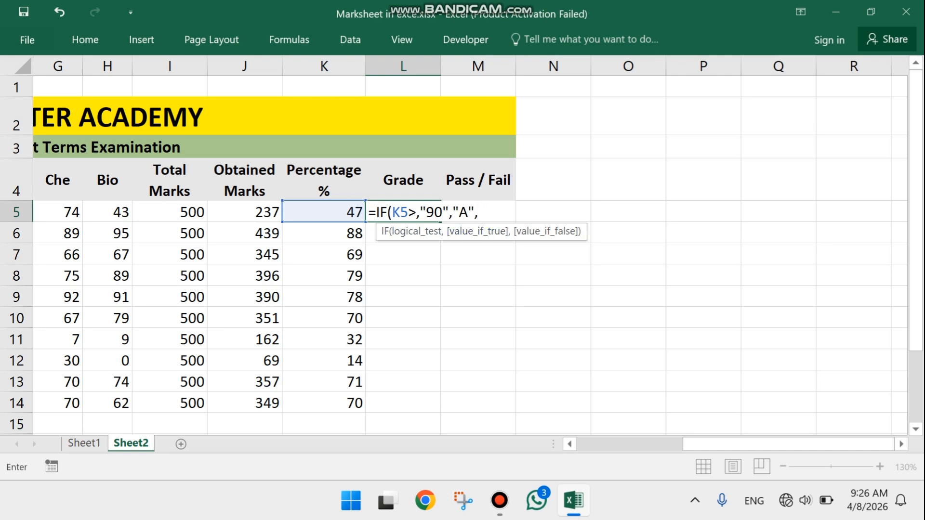
# Correct the first test of the L5 Grade formula so it reads =IF(K5>90,"A", without the extra comma and quotes around 90.
pyautogui.click(427, 213)
pyautogui.press('BackSpace')
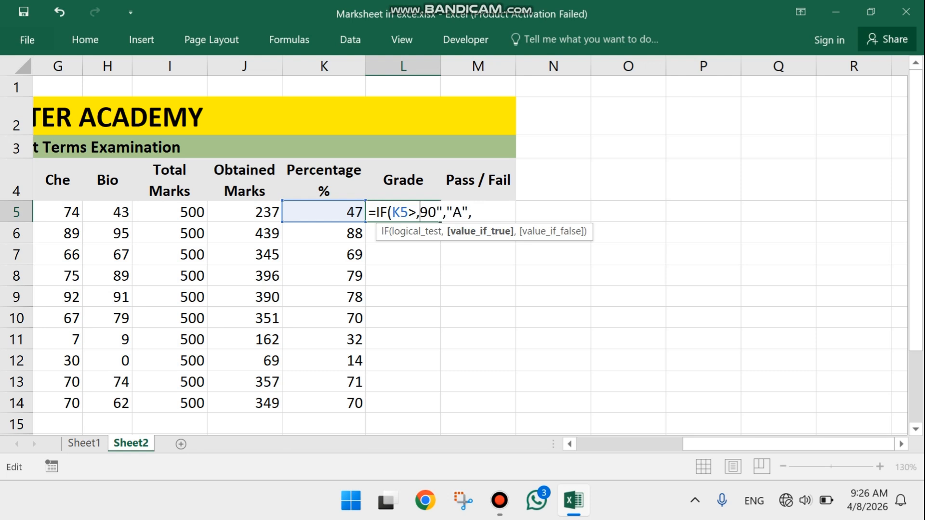
pyautogui.press('BackSpace')
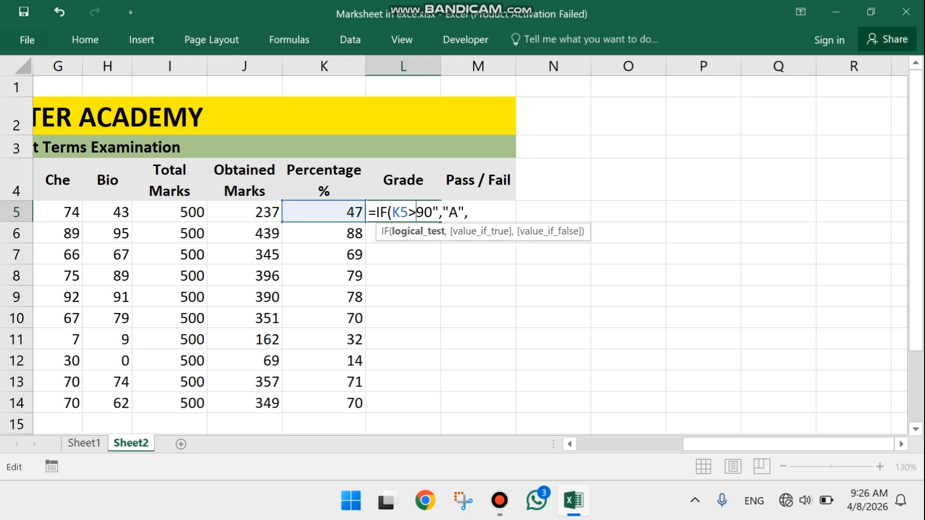
pyautogui.click(439, 212)
pyautogui.press('BackSpace')
pyautogui.click(462, 212)
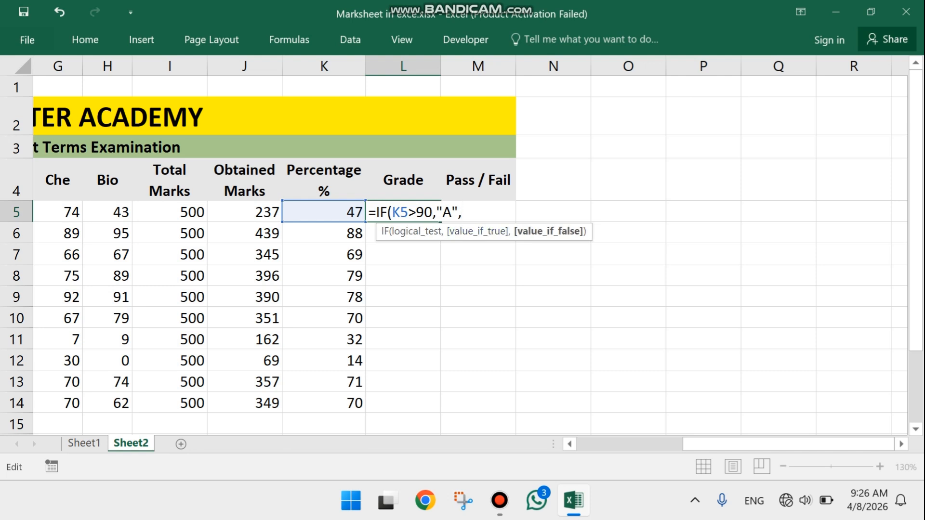
# Add a second nested test to the L5 Grade formula: IF(K5>70,"B",.
pyautogui.write('if')
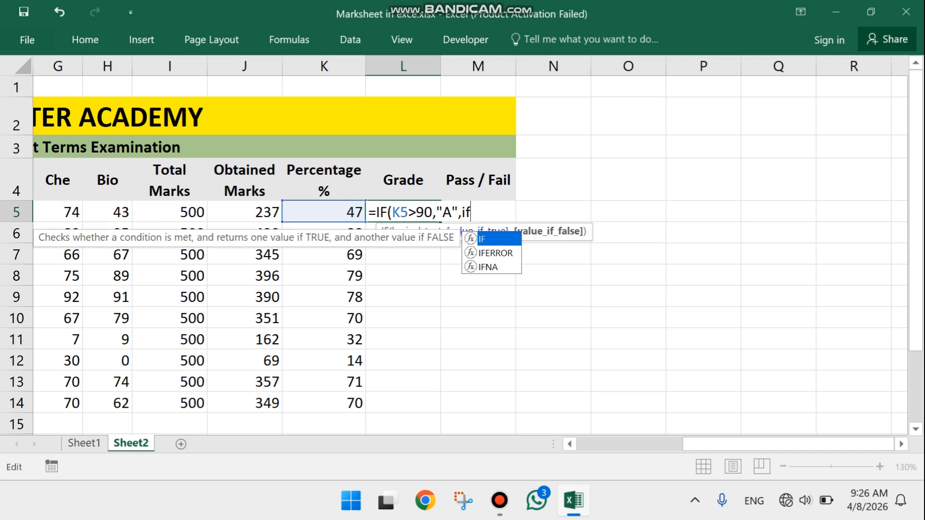
pyautogui.press('Tab')
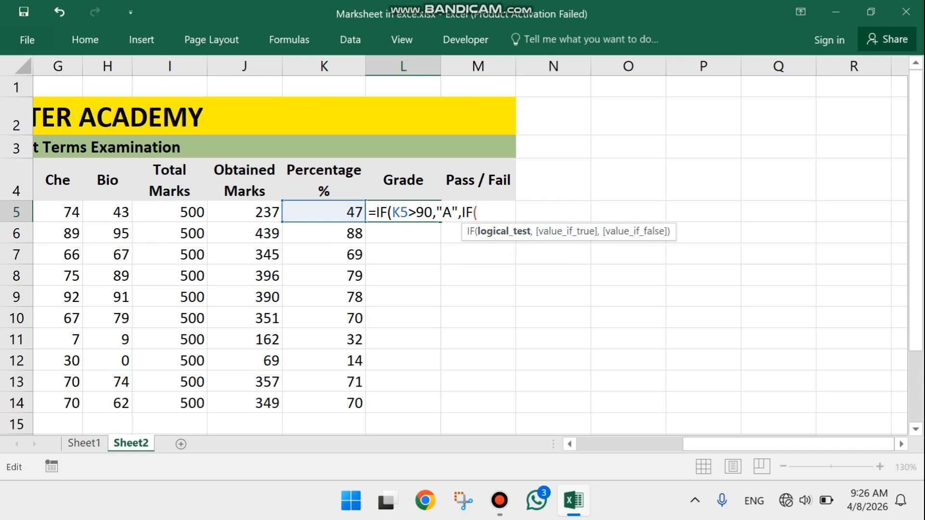
pyautogui.press('Left')
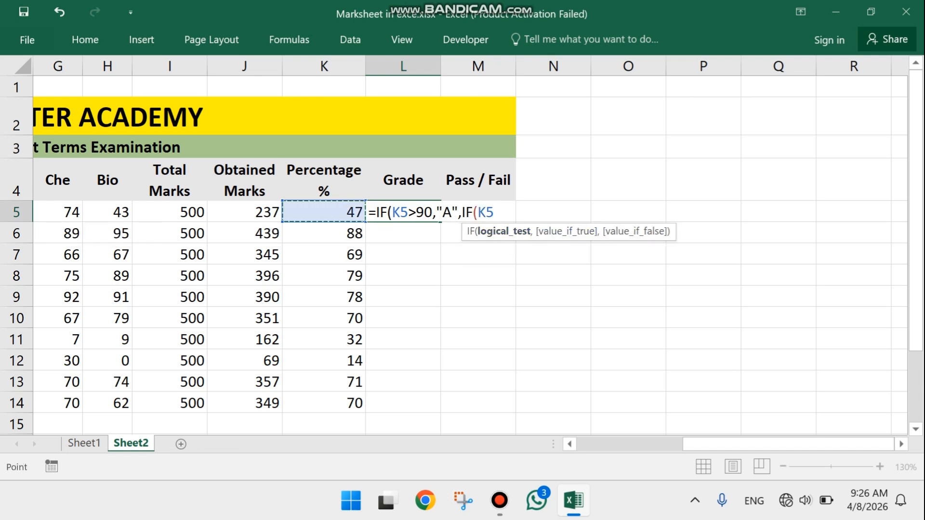
pyautogui.write('>8')
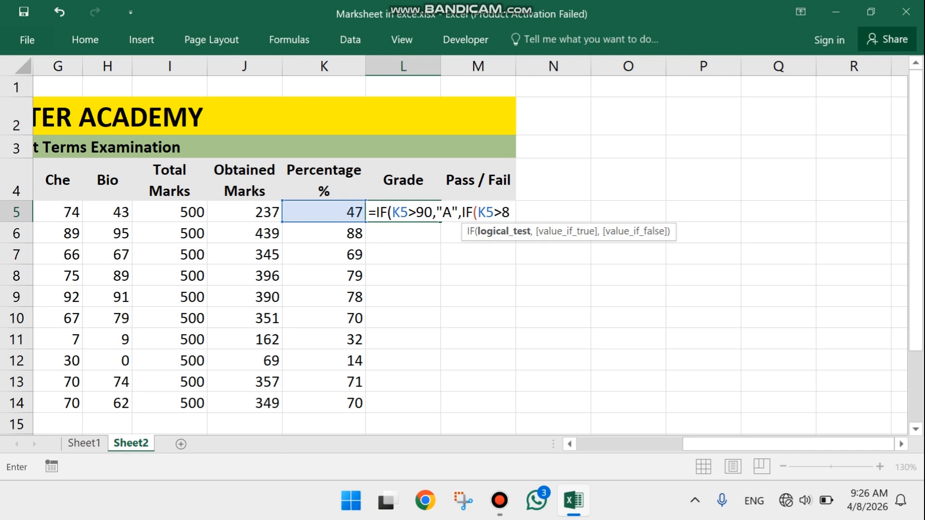
pyautogui.press('BackSpace')
pyautogui.write('70,')
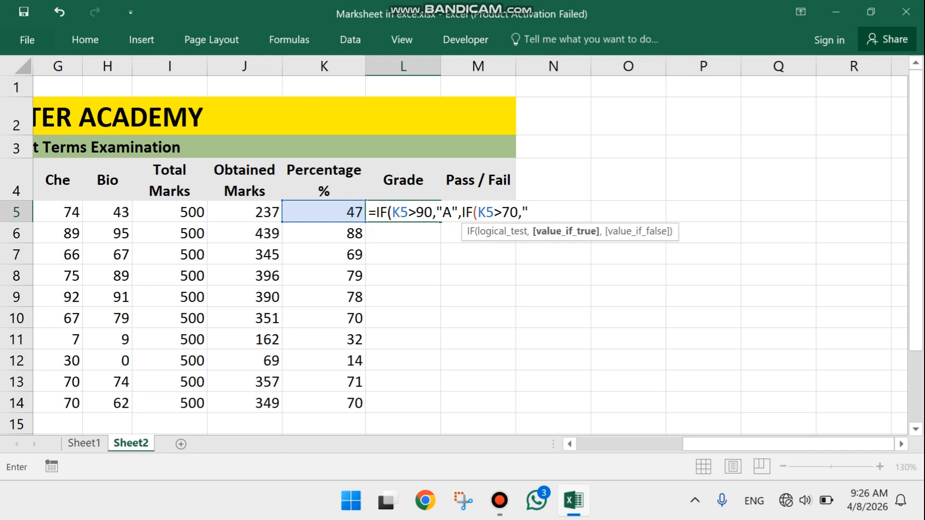
pyautogui.write('B",')
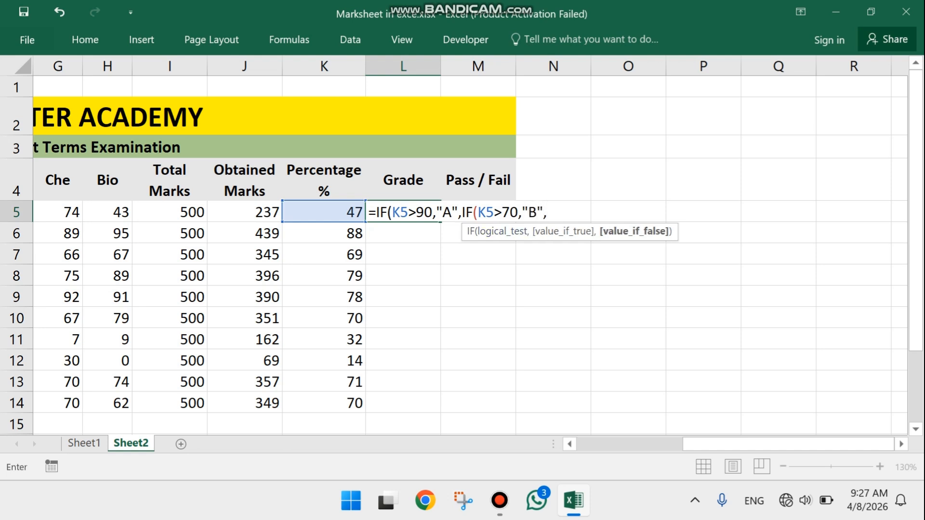
# Add a third nested test to the L5 Grade formula: IF(K5>40,"C",.
pyautogui.write('IF(')
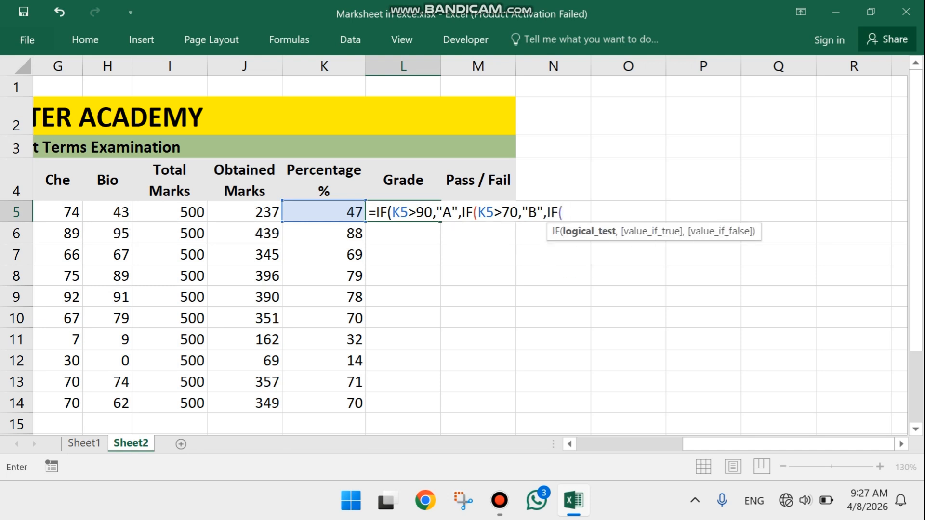
pyautogui.press('Left')
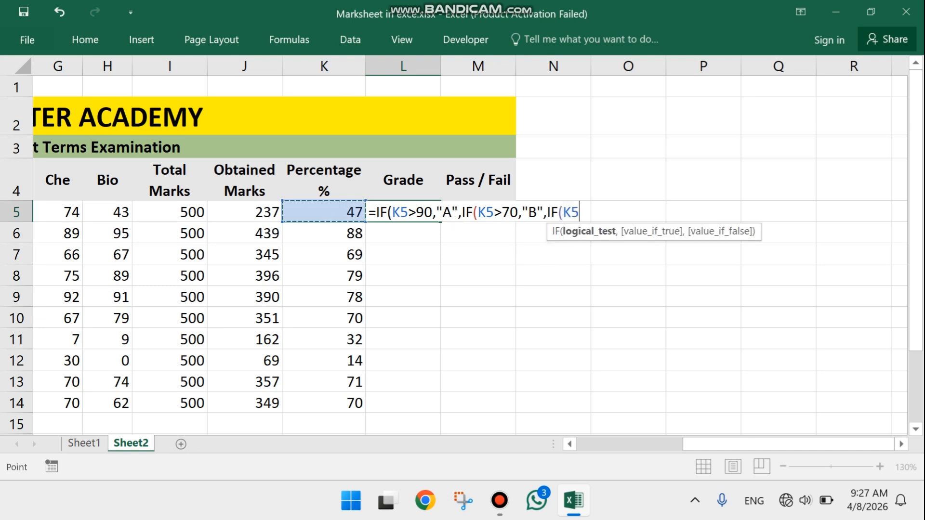
pyautogui.write('>')
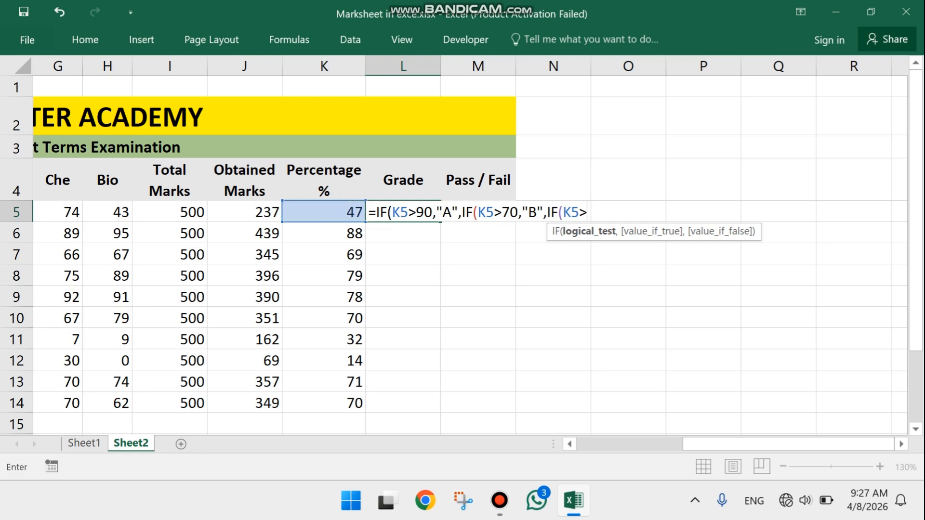
pyautogui.write('40,"C')
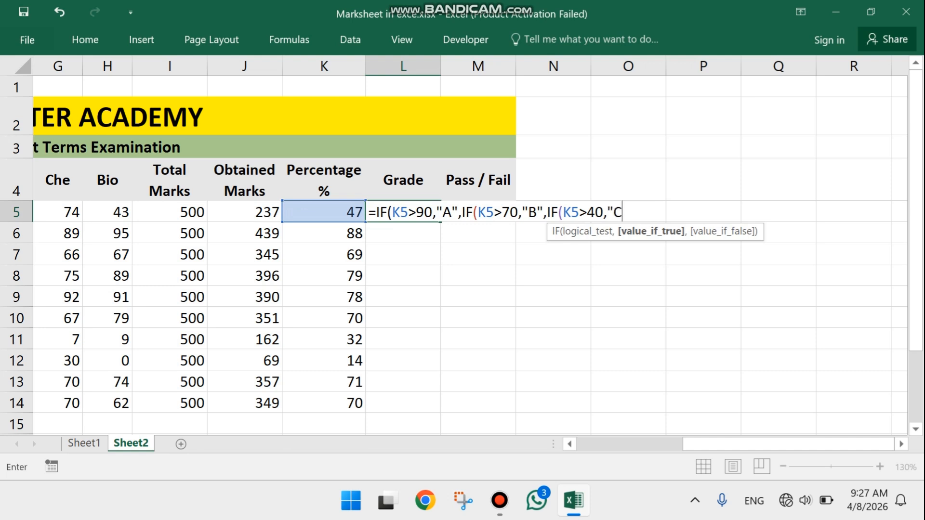
pyautogui.write('",')
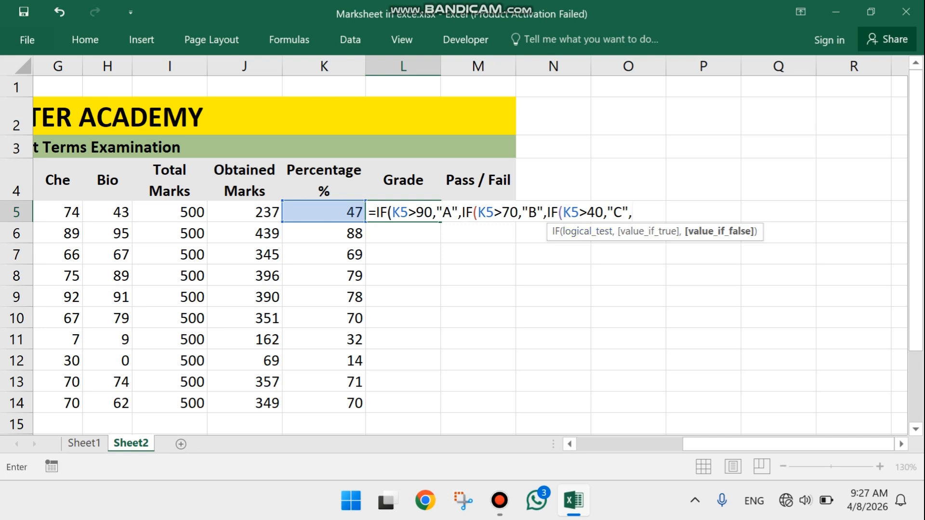
pyautogui.moveTo(452, 212)
pyautogui.mouseDown()
pyautogui.moveTo(424, 213)
pyautogui.moveTo(442, 213)
pyautogui.mouseUp()
pyautogui.moveTo(538, 213); pyautogui.dragTo(529, 212)
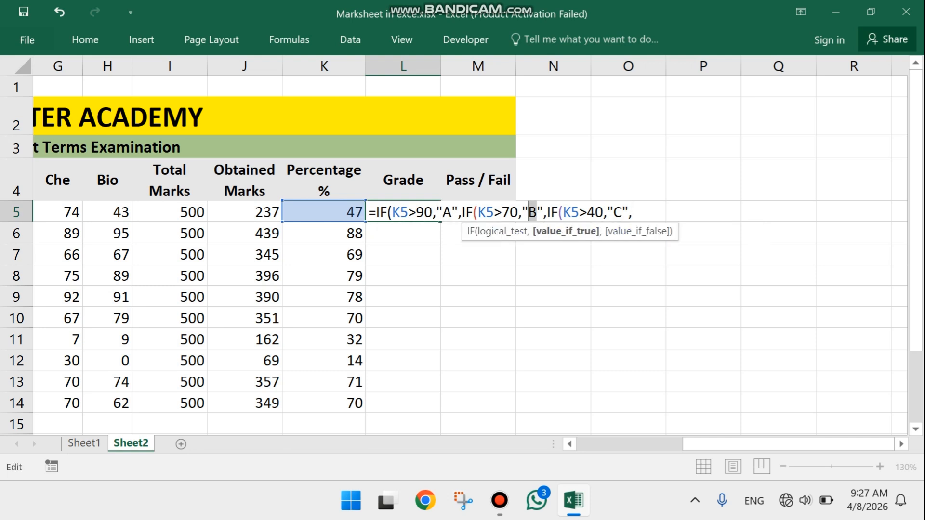
pyautogui.moveTo(622, 212); pyautogui.dragTo(613, 212)
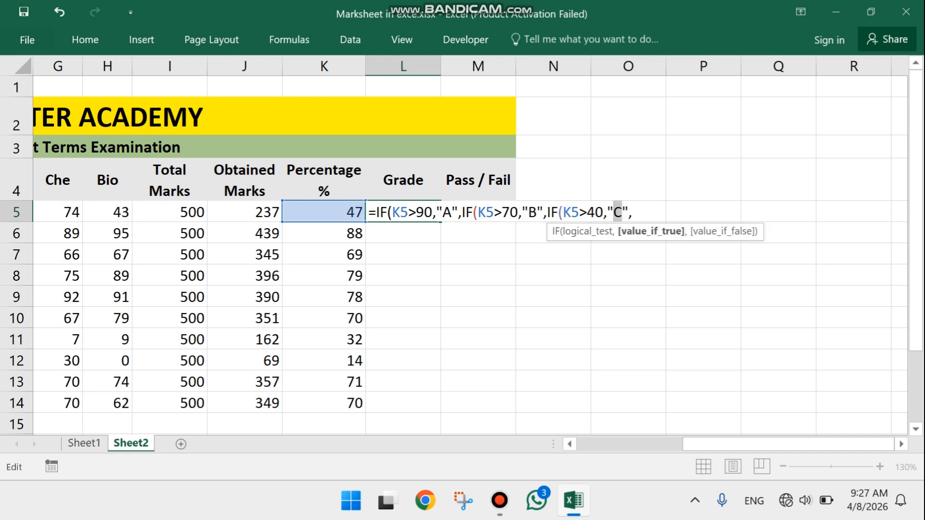
pyautogui.click(632, 213)
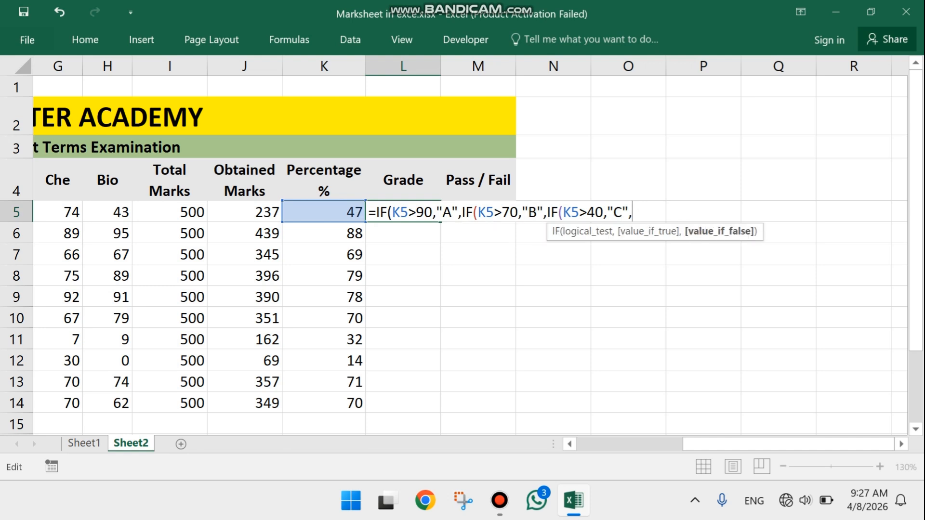
# Finish the L5 Grade formula with a fourth nested test IF(K5>30,"D")))), closing all four IFs, and enter it.
pyautogui.write('IF(')
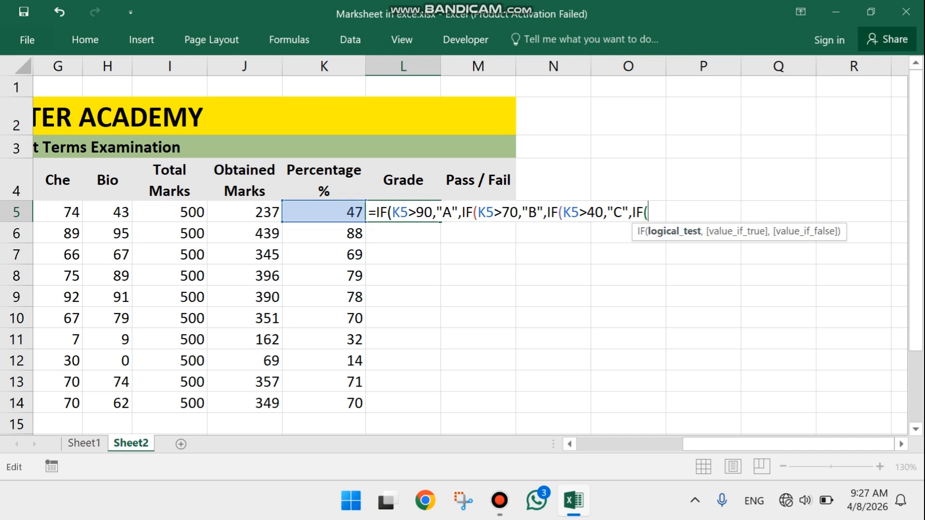
pyautogui.click(324, 212)
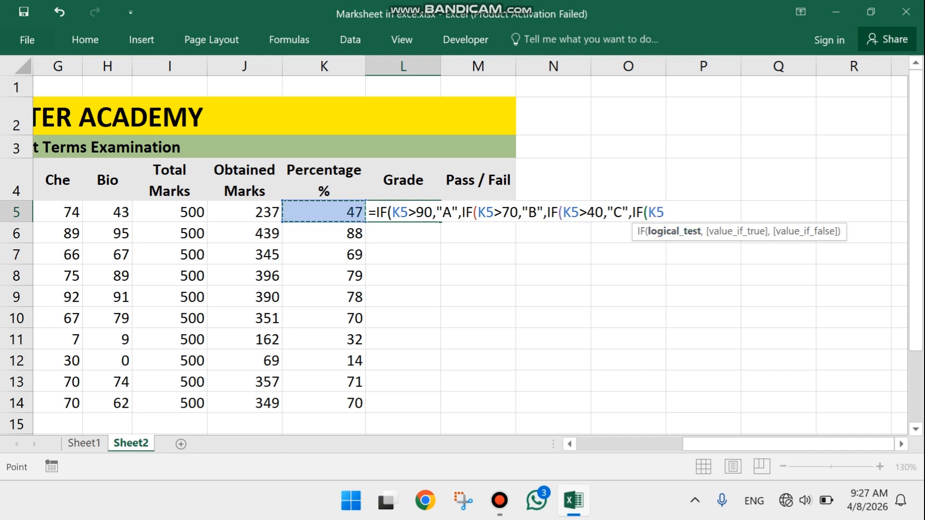
pyautogui.write('>')
pyautogui.write('3')
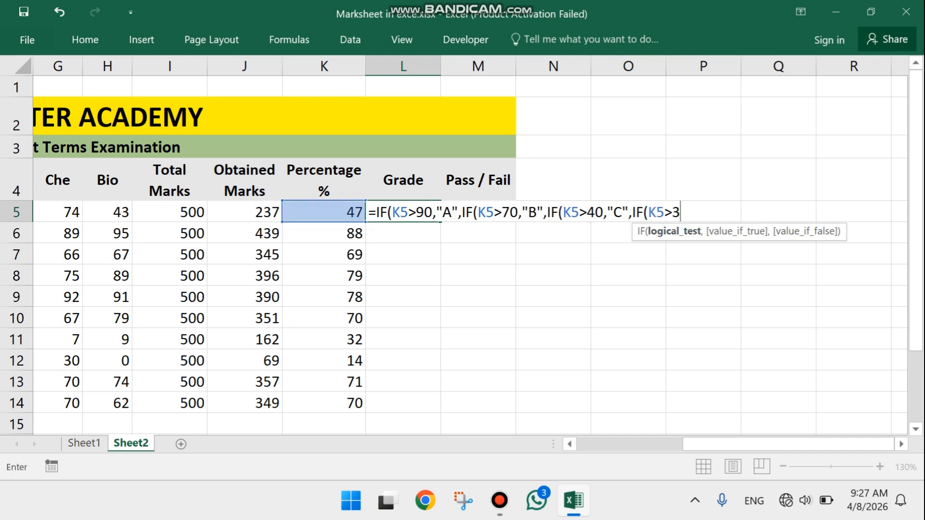
pyautogui.write('0,"D"')
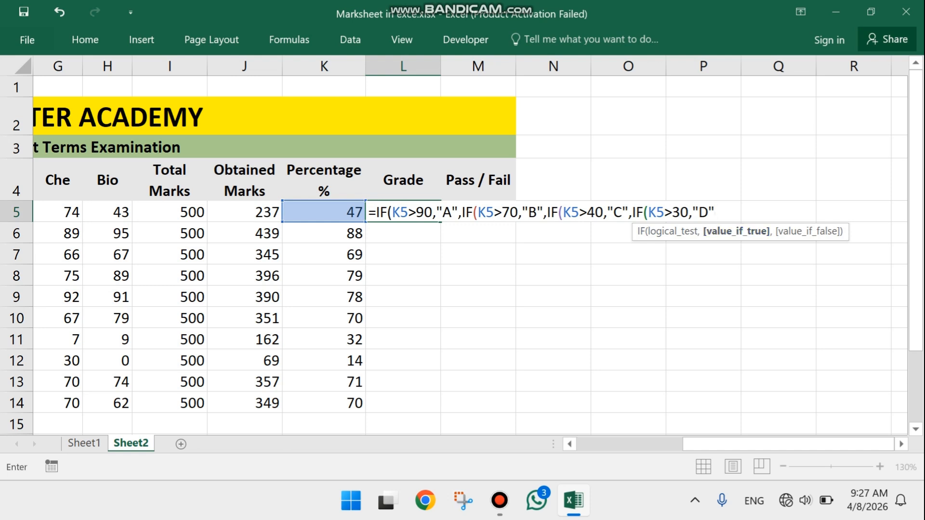
pyautogui.press('F2')
pyautogui.write('))))')
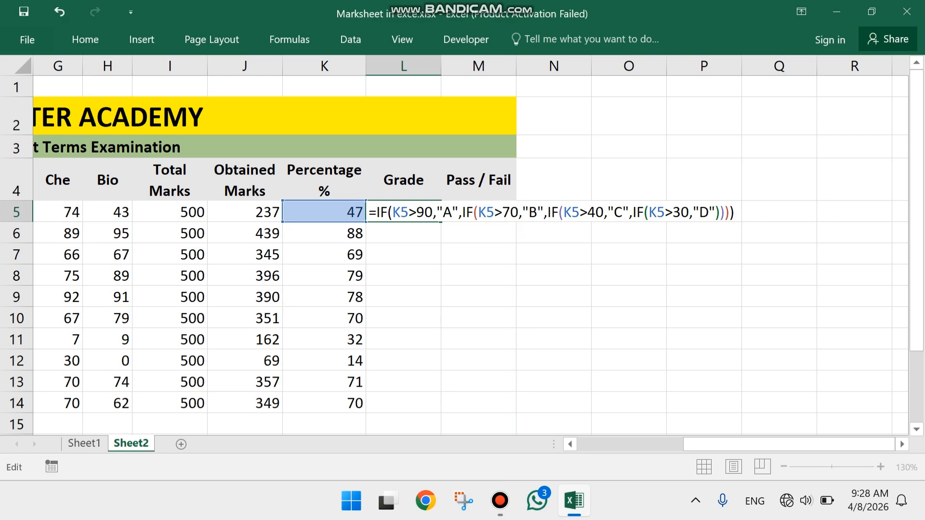
pyautogui.press('Return')
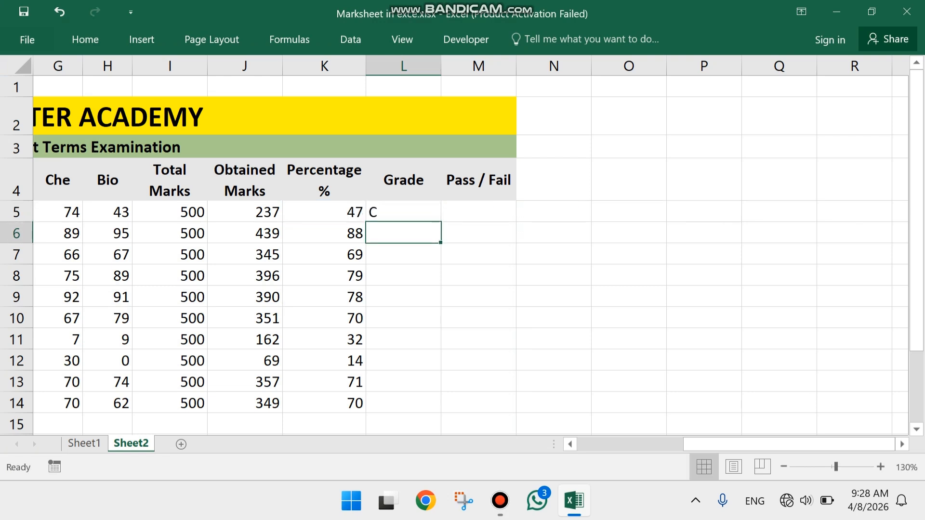
# Copy the L5 Grade formula down through L14 so all ten students get a grade.
pyautogui.hscroll(-5, 463, 251)
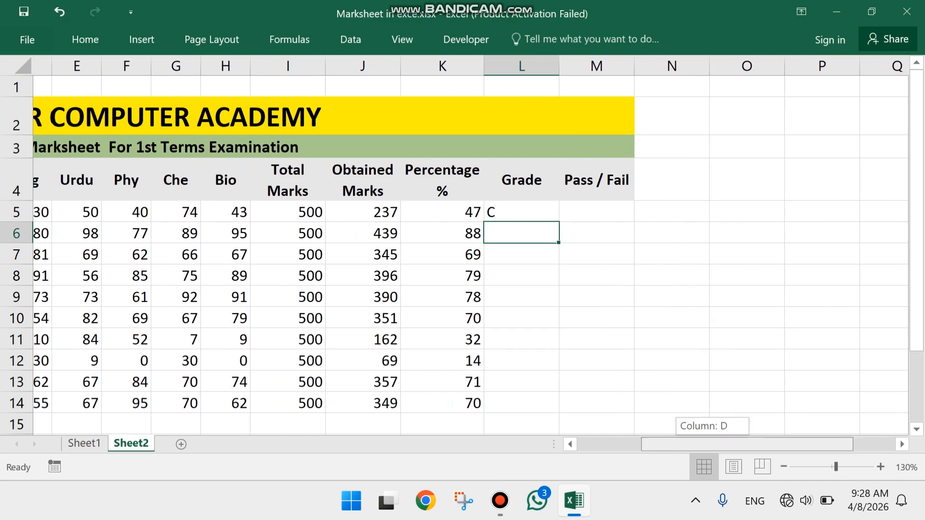
pyautogui.scroll(-1, 463, 251)
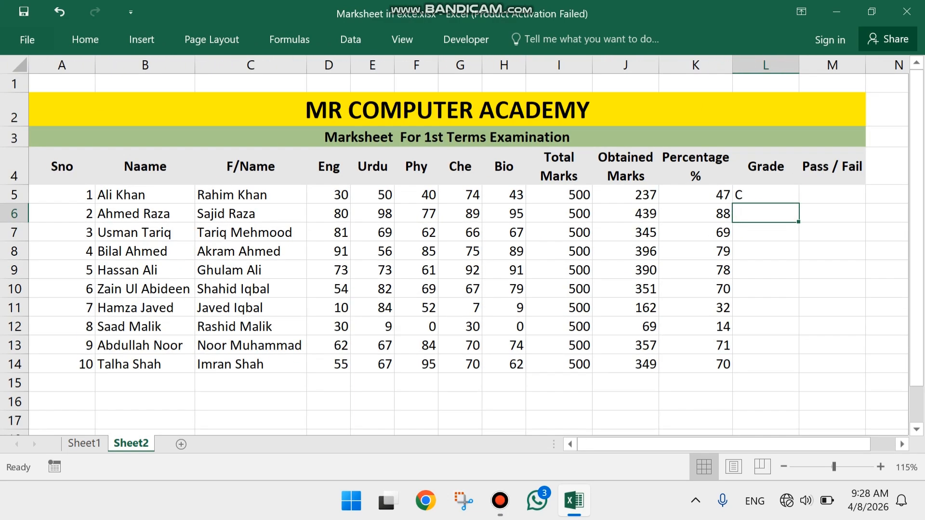
pyautogui.click(766, 194)
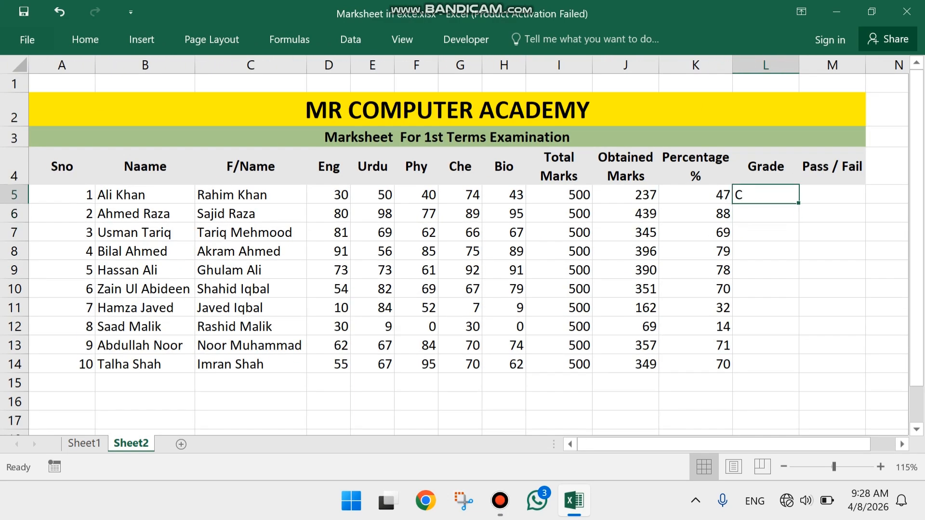
pyautogui.click(695, 194)
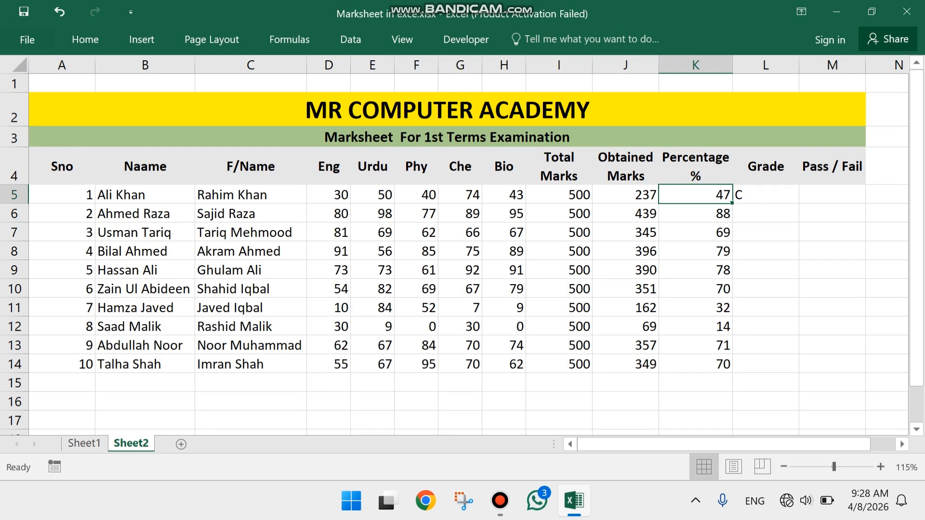
pyautogui.click(766, 194)
pyautogui.moveTo(799, 203); pyautogui.dragTo(799, 372)
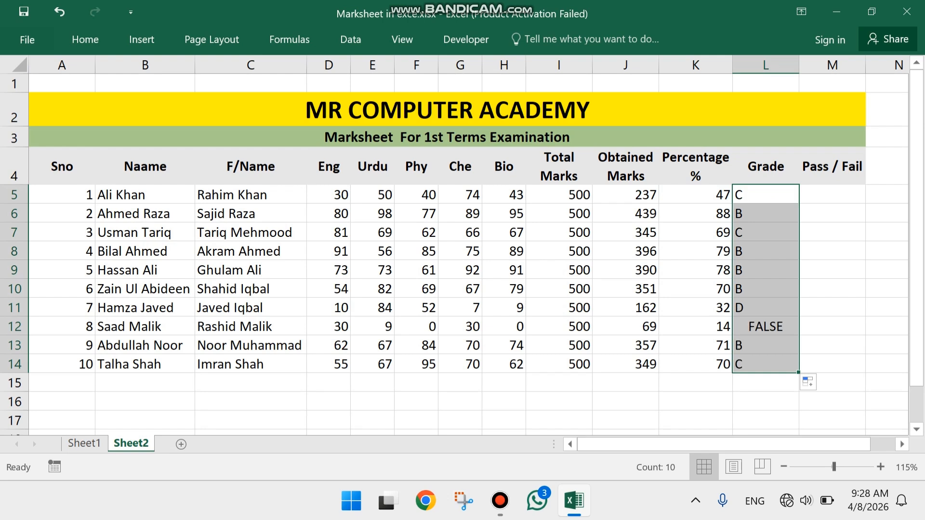
pyautogui.click(766, 214)
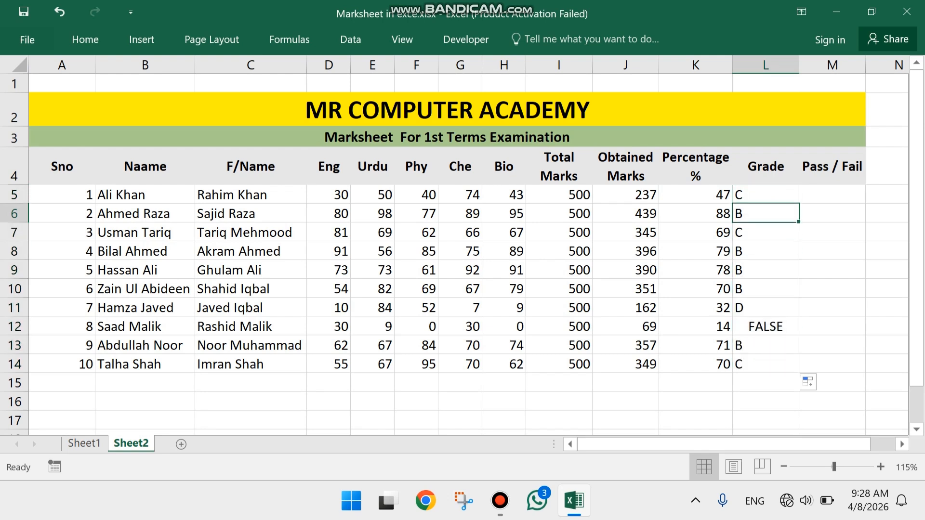
pyautogui.click(766, 251)
pyautogui.click(766, 233)
pyautogui.click(765, 195)
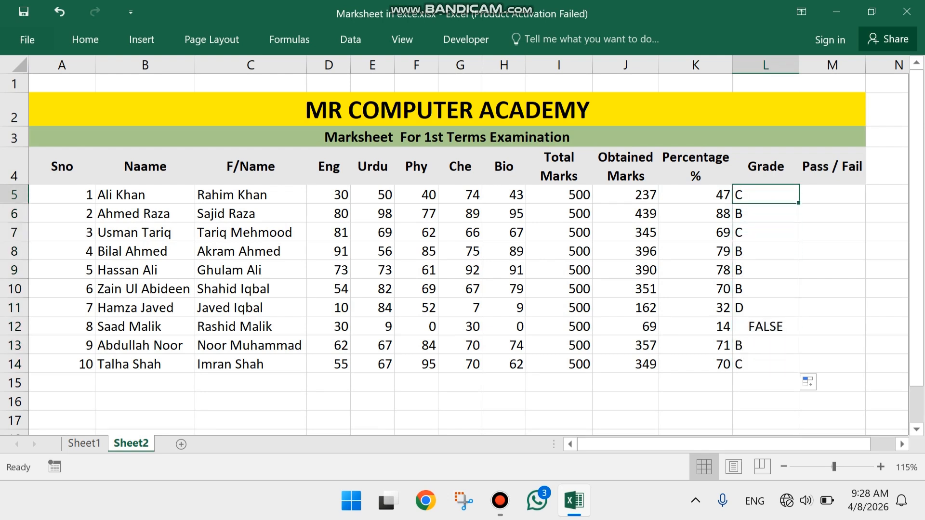
# Change the marks of student number 8 in row 12 to 90 for Bio and 98 for Che.
pyautogui.click(504, 327)
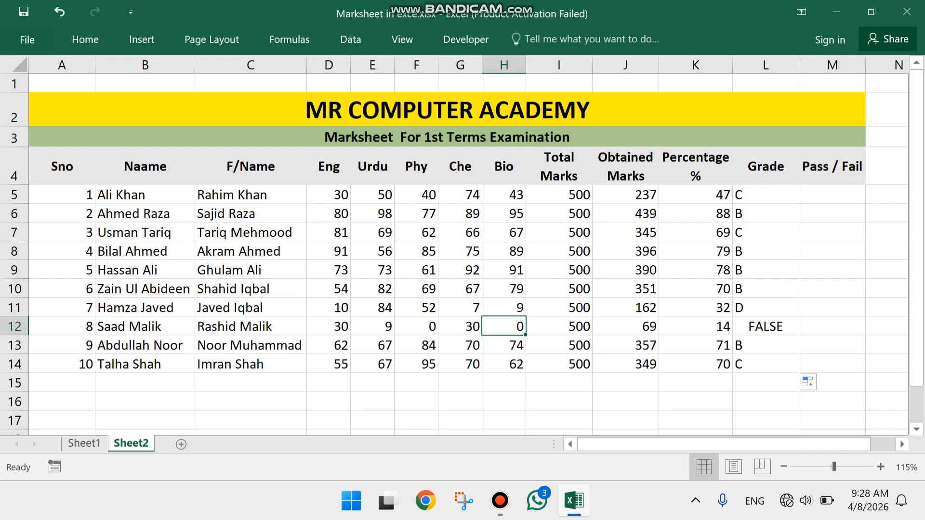
pyautogui.write('90')
pyautogui.press('Return')
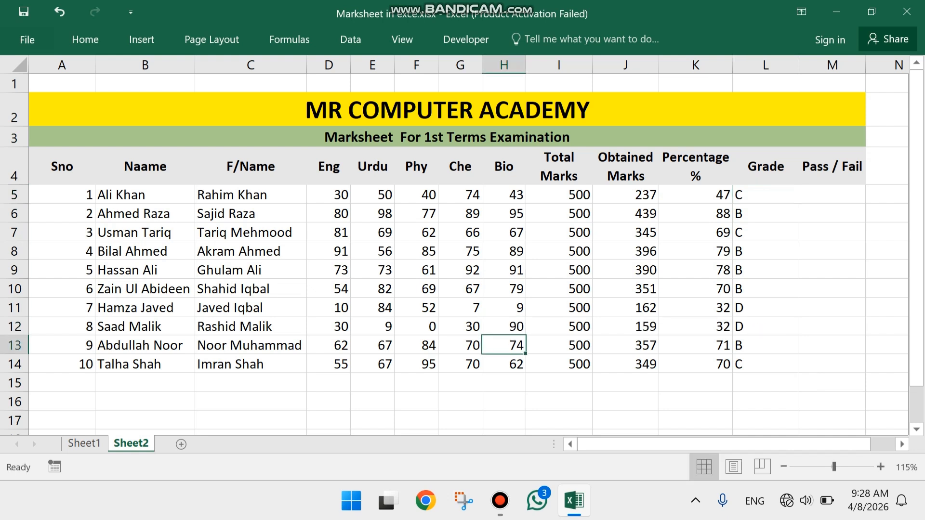
pyautogui.click(460, 326)
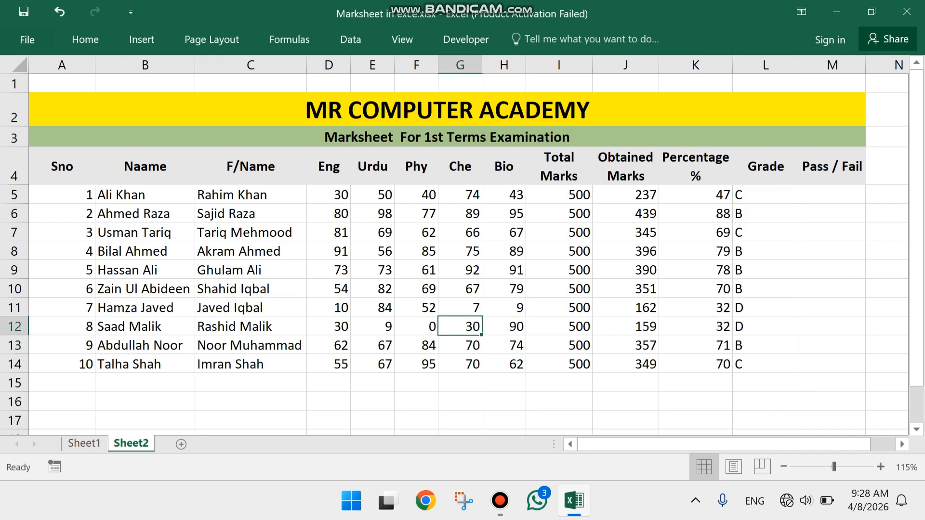
pyautogui.write('98')
pyautogui.press('Left')
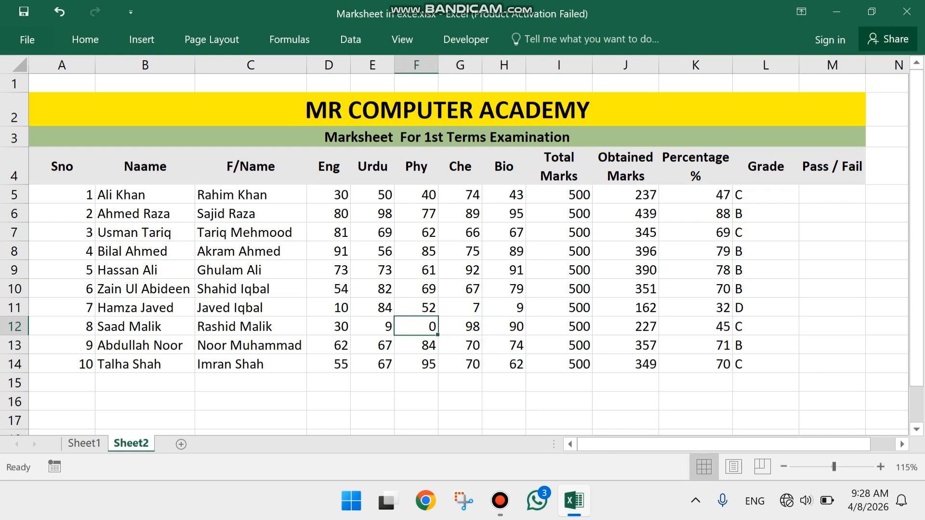
# Set the remaining row 12 marks to 90 for Phy, 98 for Urdu and 90 for Eng.
pyautogui.write('90')
pyautogui.press('Left')
pyautogui.write('9')
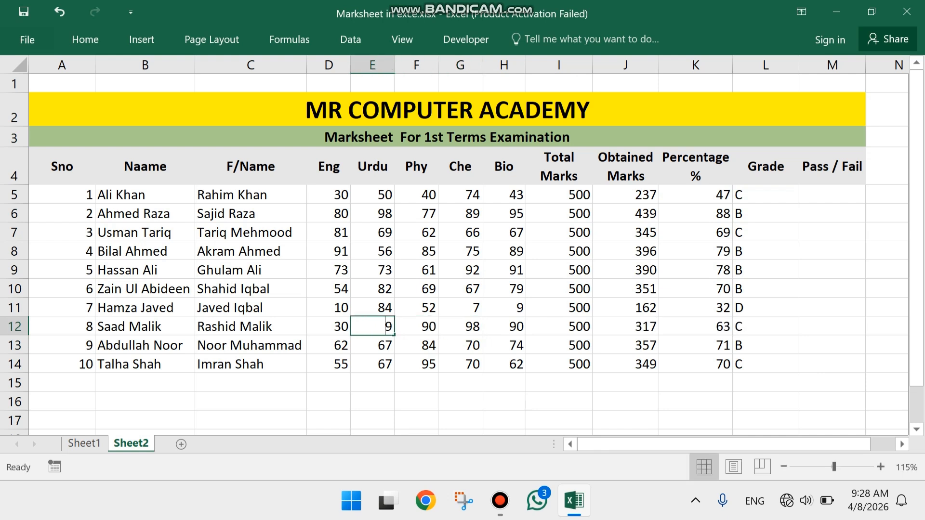
pyautogui.write('8')
pyautogui.click(416, 401)
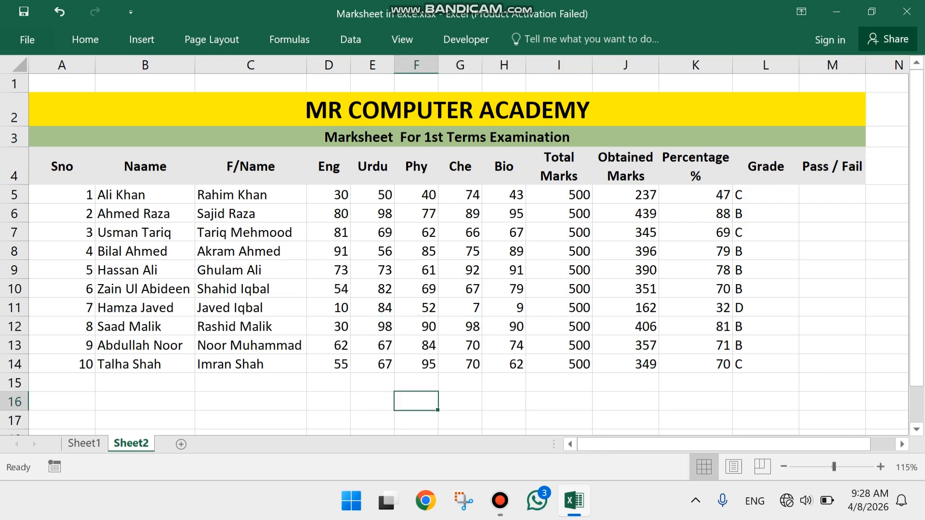
pyautogui.click(329, 326)
pyautogui.write('90')
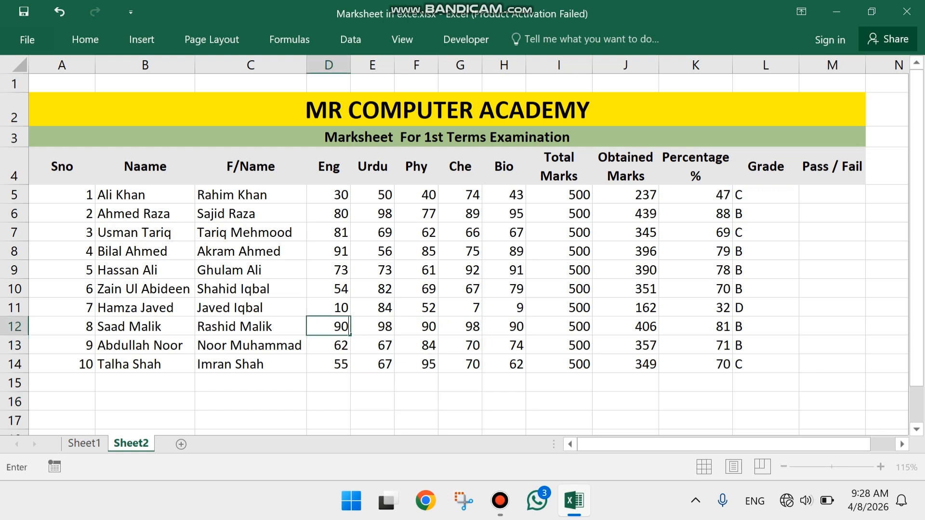
pyautogui.click(372, 345)
pyautogui.click(766, 326)
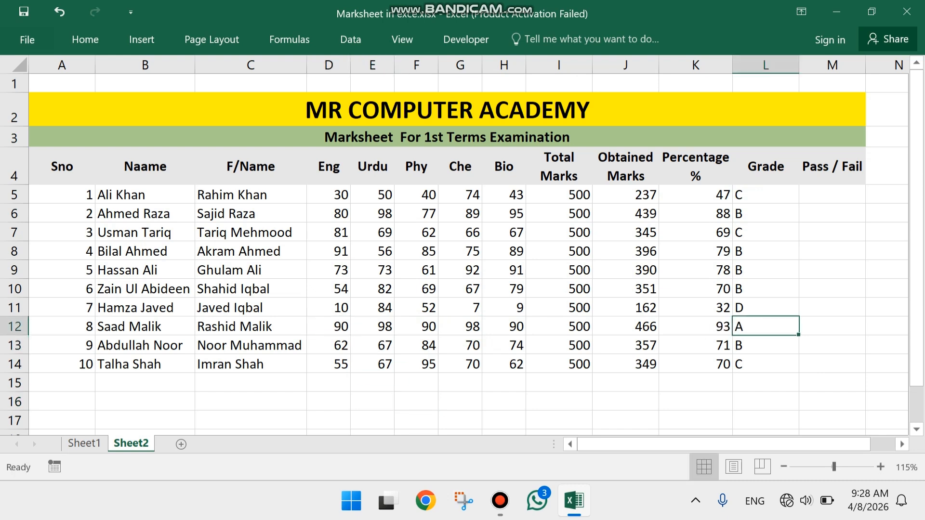
# Add a conditional formatting rule to L5:L14 giving cells that contain the text A a Green Fill with Dark Green Text.
pyautogui.moveTo(766, 194); pyautogui.dragTo(766, 365)
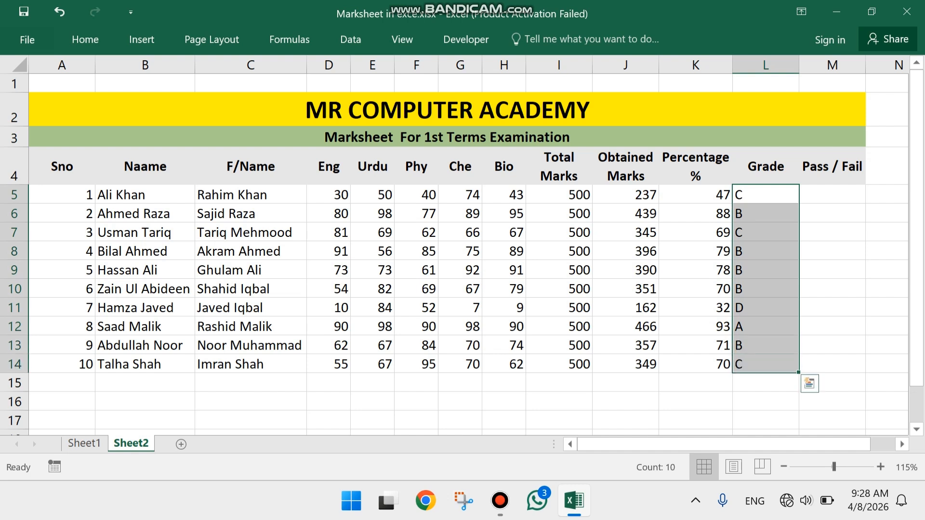
pyautogui.click(85, 40)
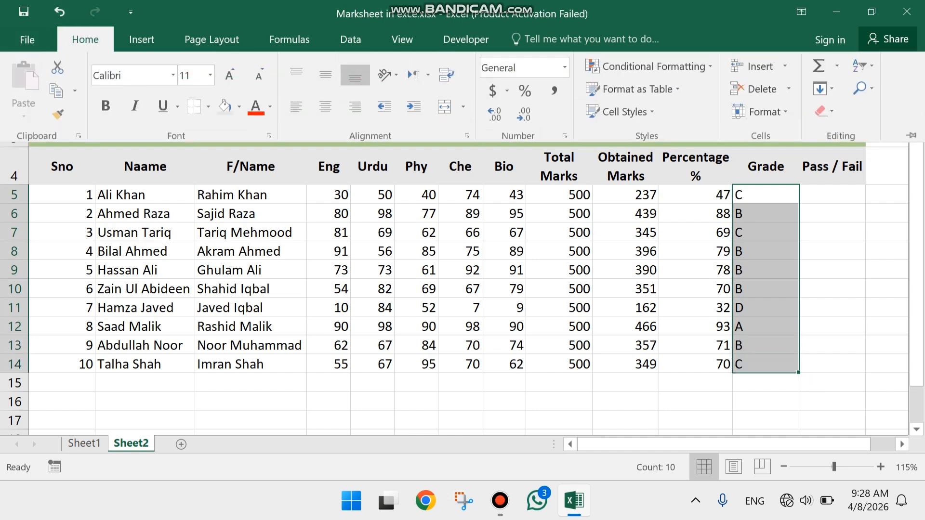
pyautogui.click(648, 66)
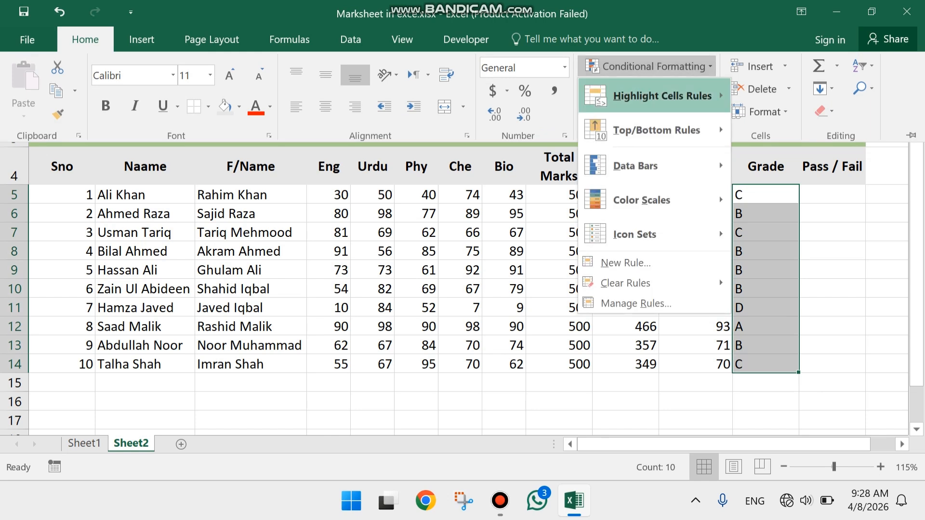
pyautogui.moveTo(663, 96)
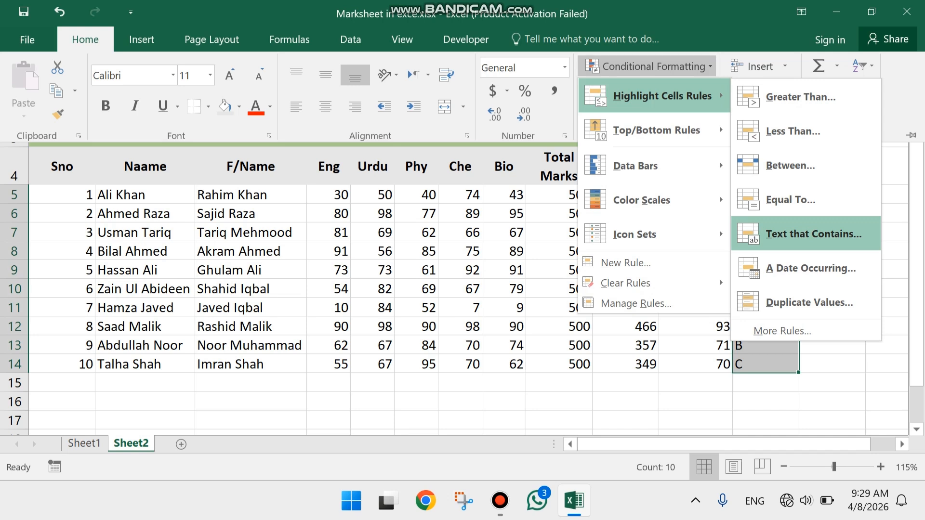
pyautogui.click(813, 233)
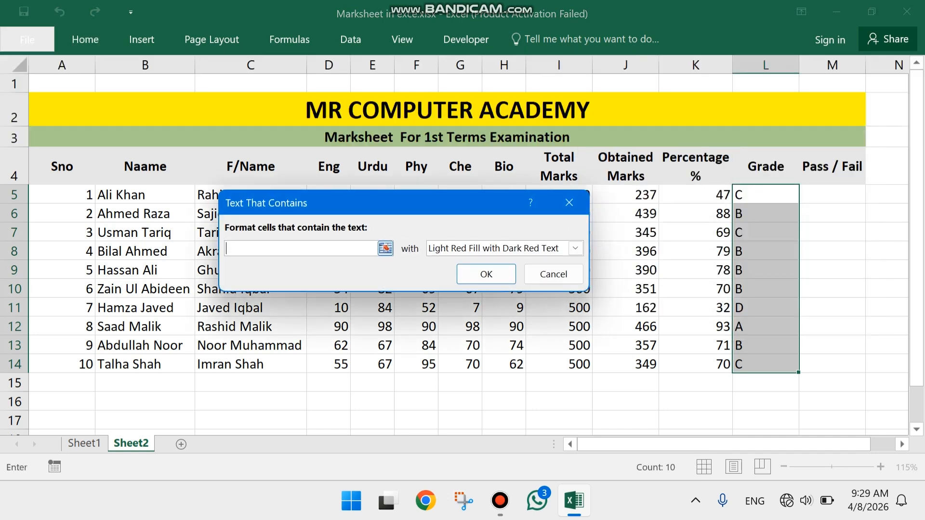
pyautogui.write('A')
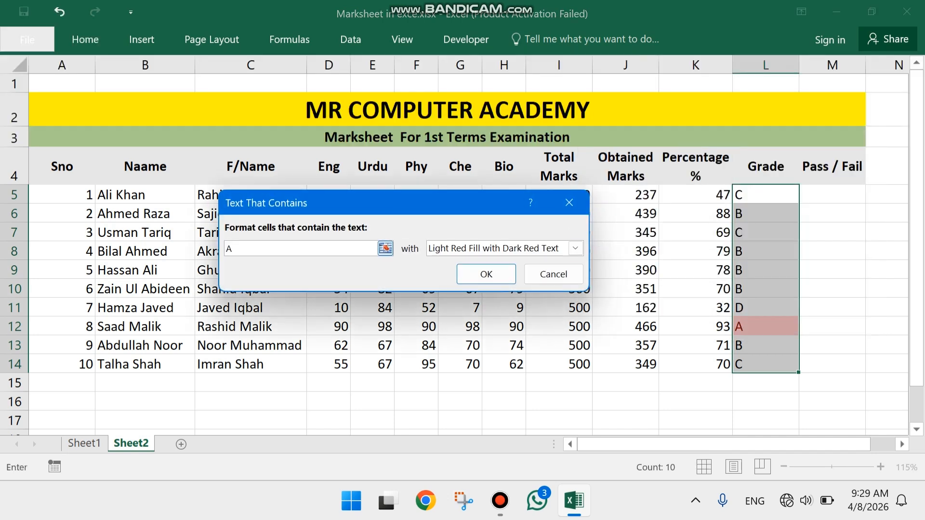
pyautogui.click(575, 249)
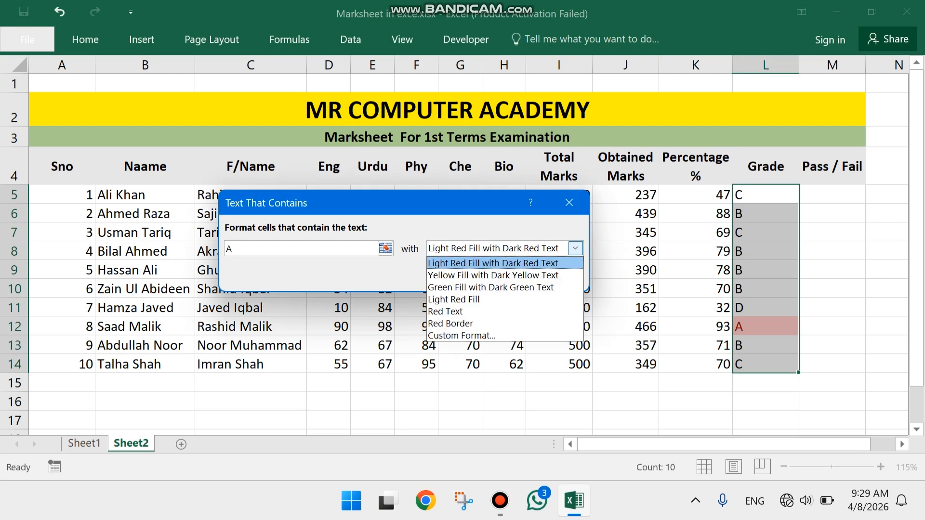
pyautogui.press('Down')
pyautogui.press('Down')
pyautogui.press('Return')
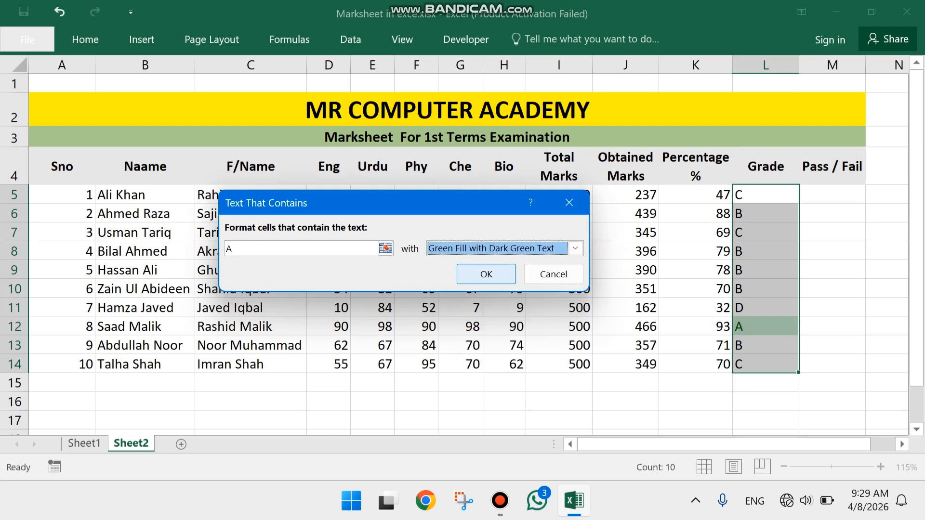
pyautogui.click(487, 275)
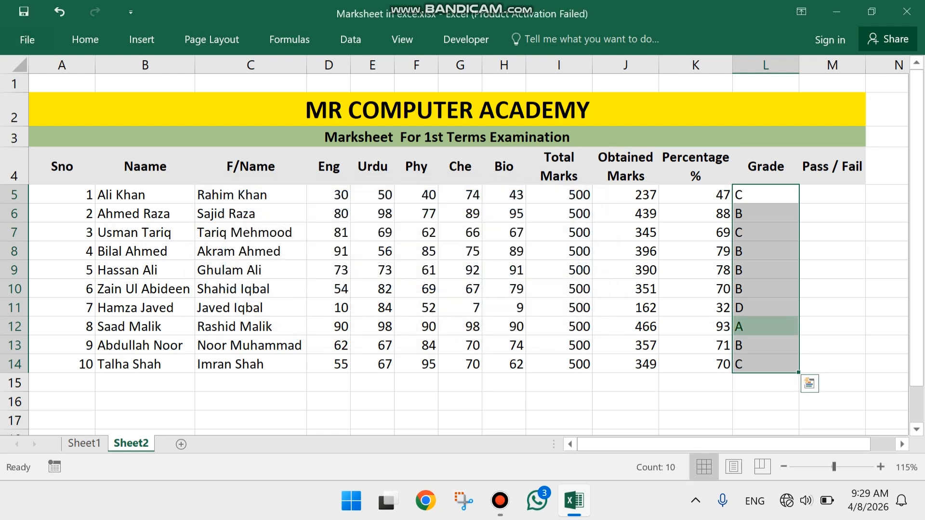
pyautogui.click(767, 345)
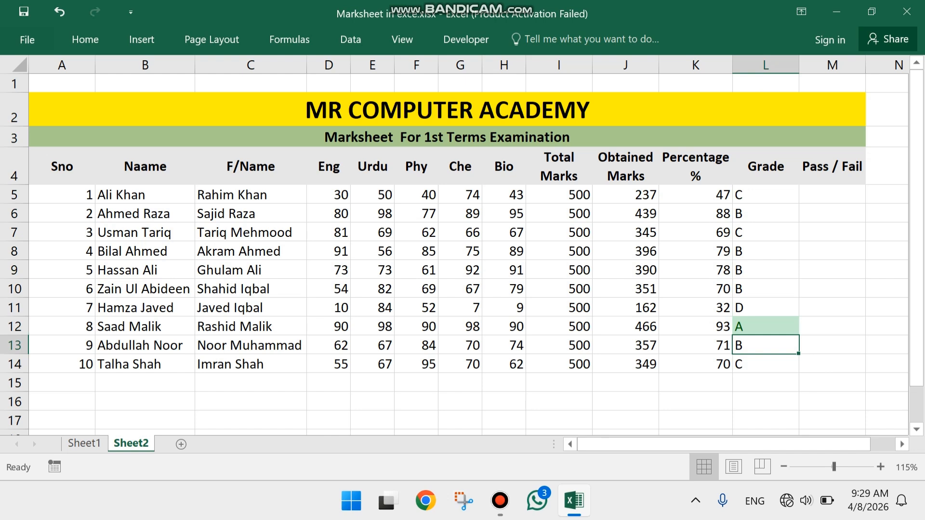
pyautogui.click(766, 289)
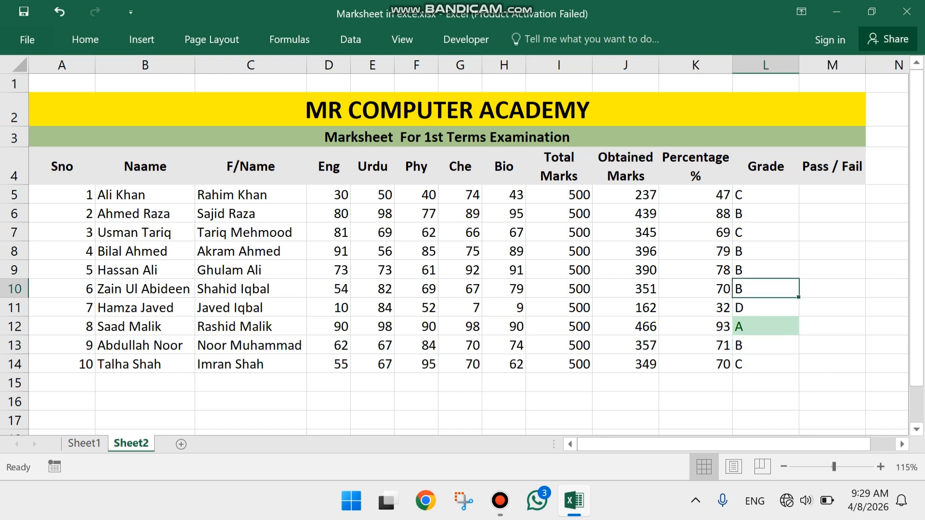
pyautogui.click(766, 326)
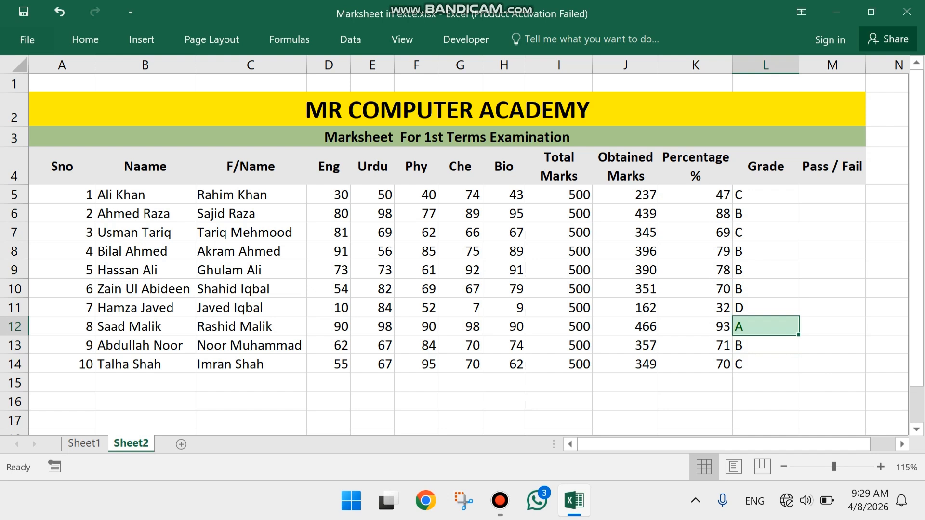
# Enter the formula =IF(K5>40,"Pass","Fail") in cell M5 under Pass / Fail.
pyautogui.click(833, 195)
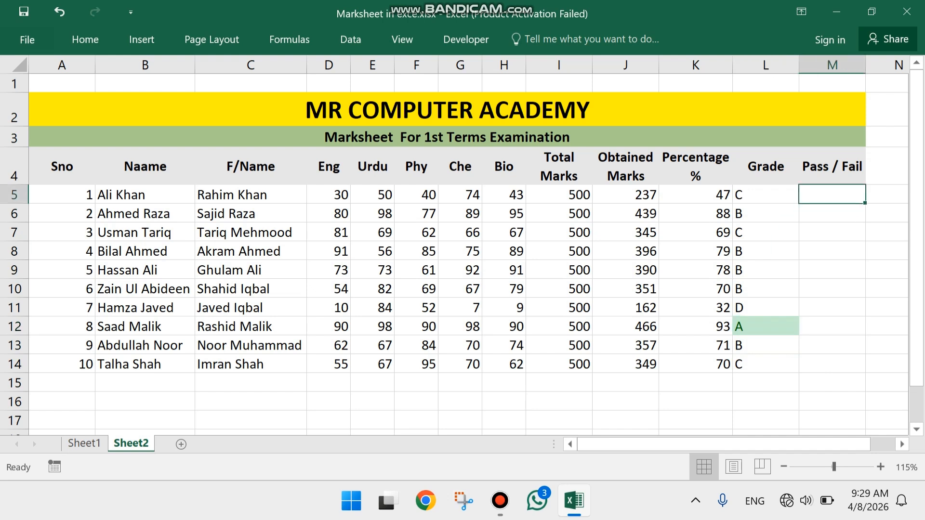
pyautogui.write('=')
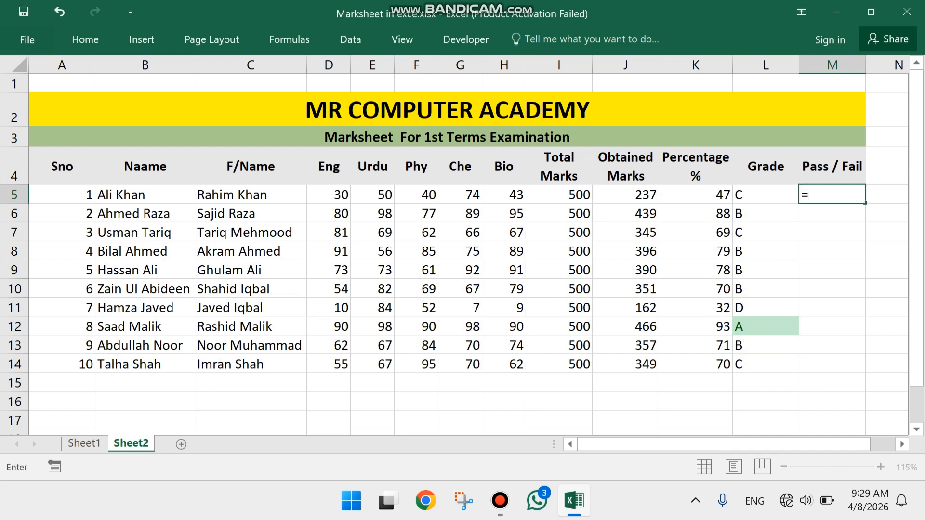
pyautogui.write('IF(')
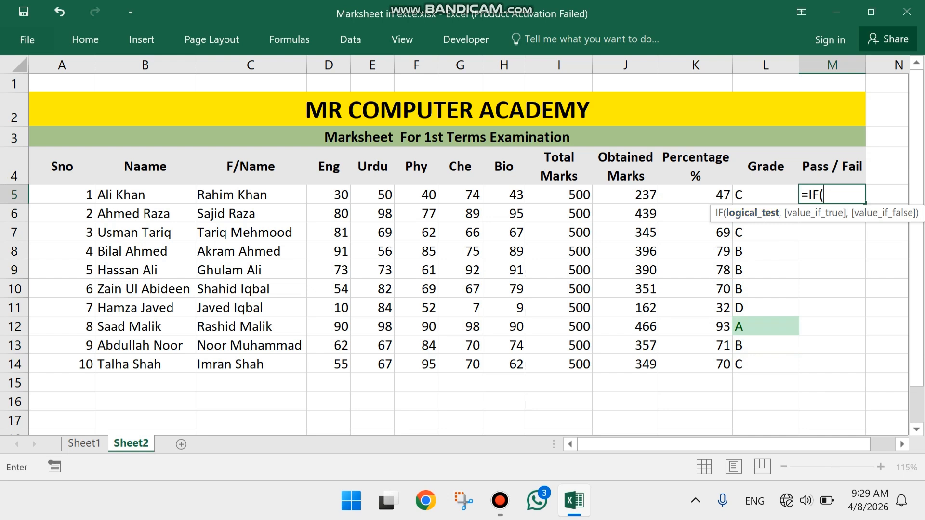
pyautogui.click(695, 195)
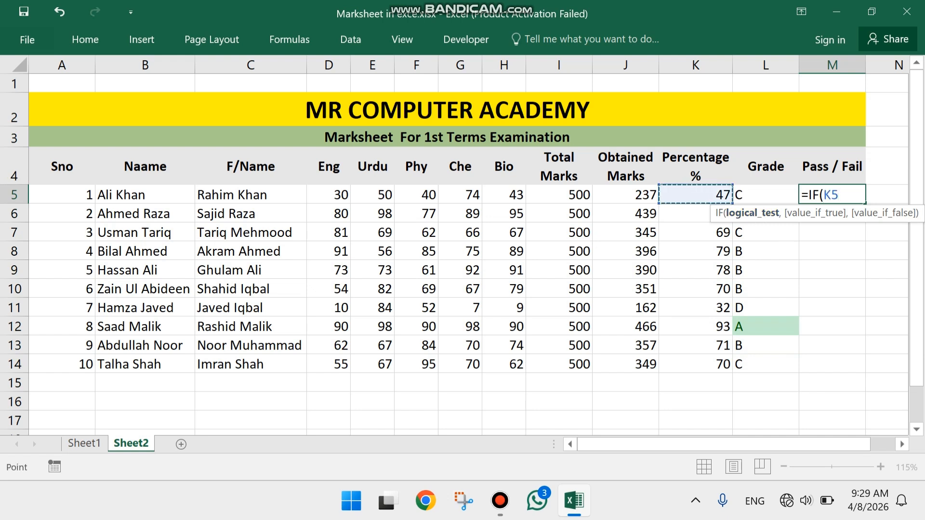
pyautogui.write('>40')
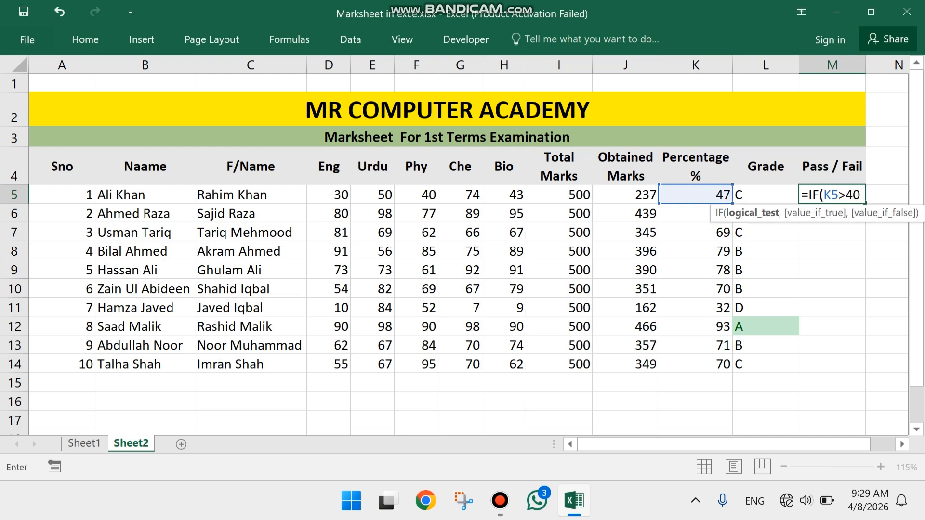
pyautogui.write(',"')
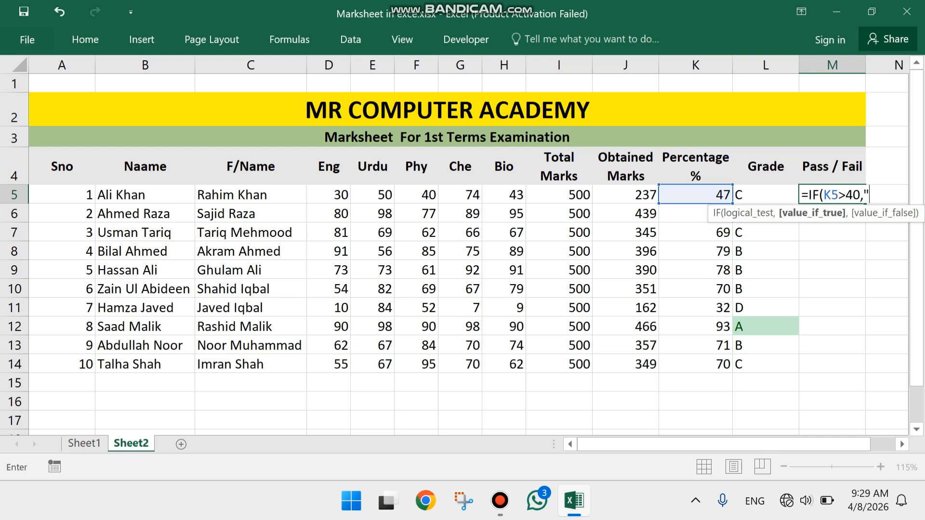
pyautogui.write('Pass",')
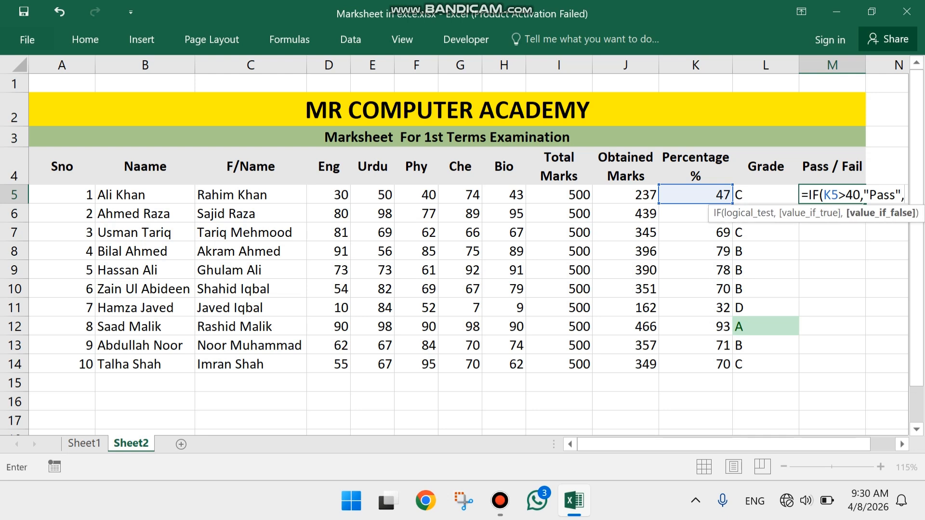
pyautogui.write('"')
pyautogui.write('Fai')
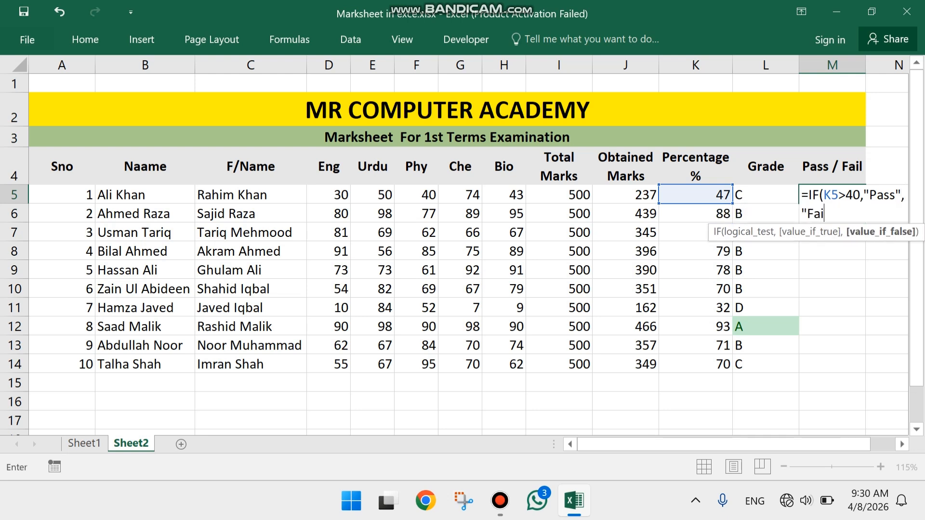
pyautogui.write('l")')
pyautogui.click(884, 195)
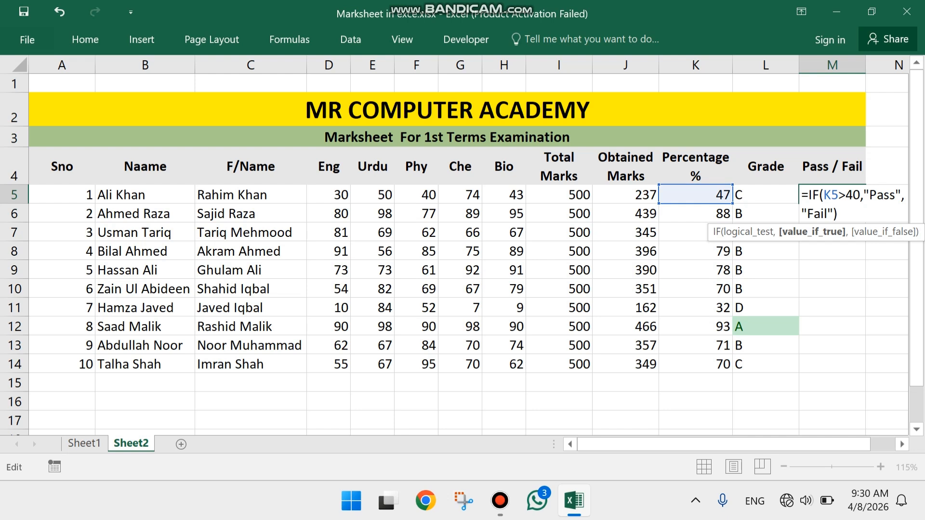
pyautogui.click(839, 214)
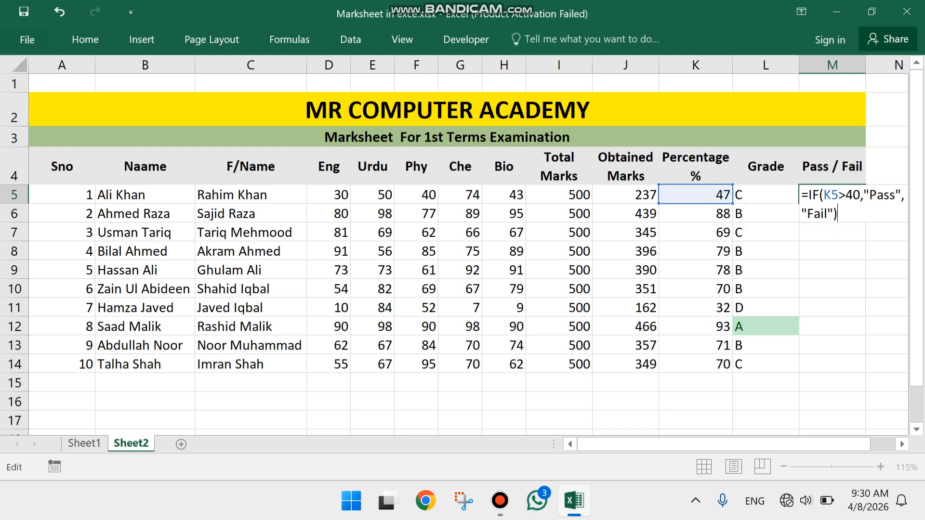
pyautogui.press('Return')
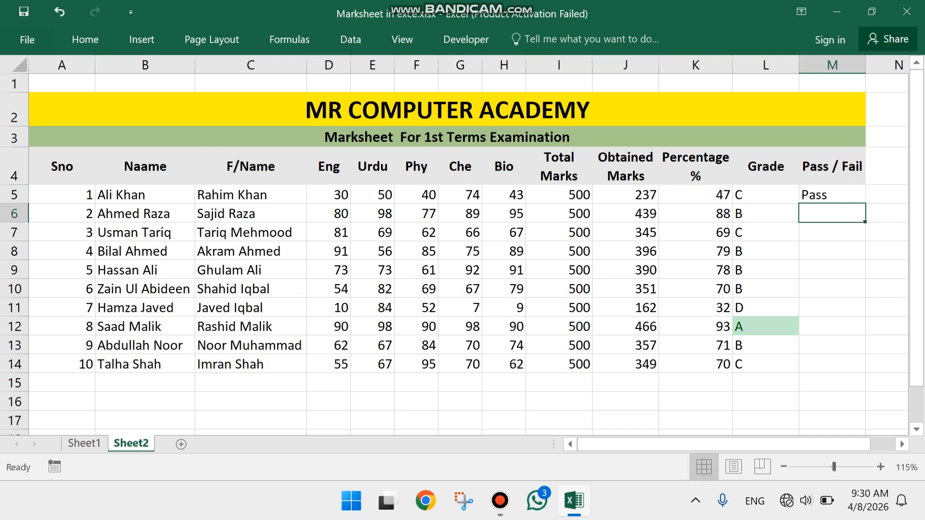
# Copy the M5 Pass / Fail formula down through M14 for all ten students.
pyautogui.click(833, 195)
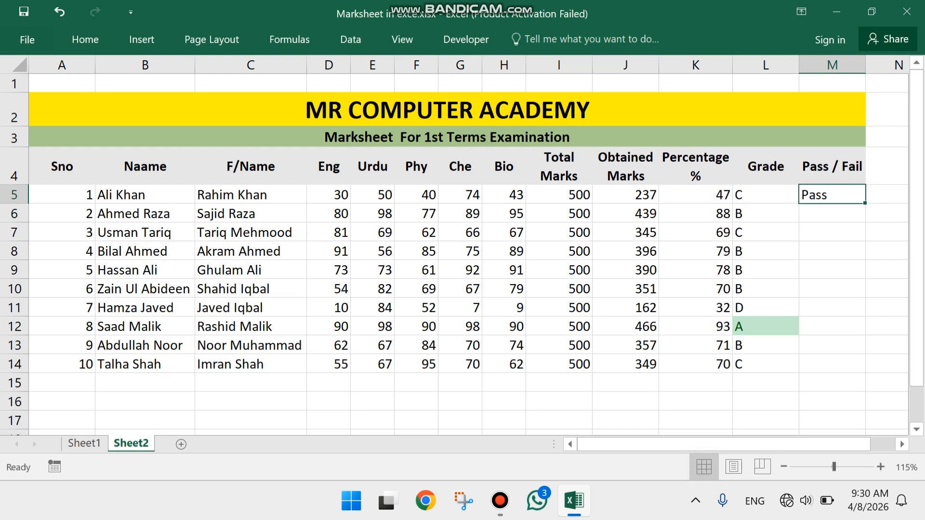
pyautogui.click(695, 194)
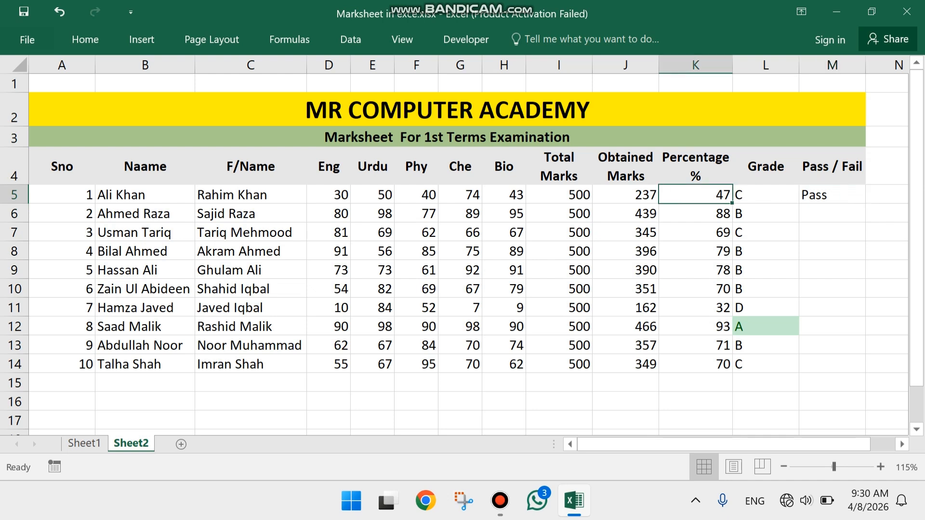
pyautogui.click(832, 195)
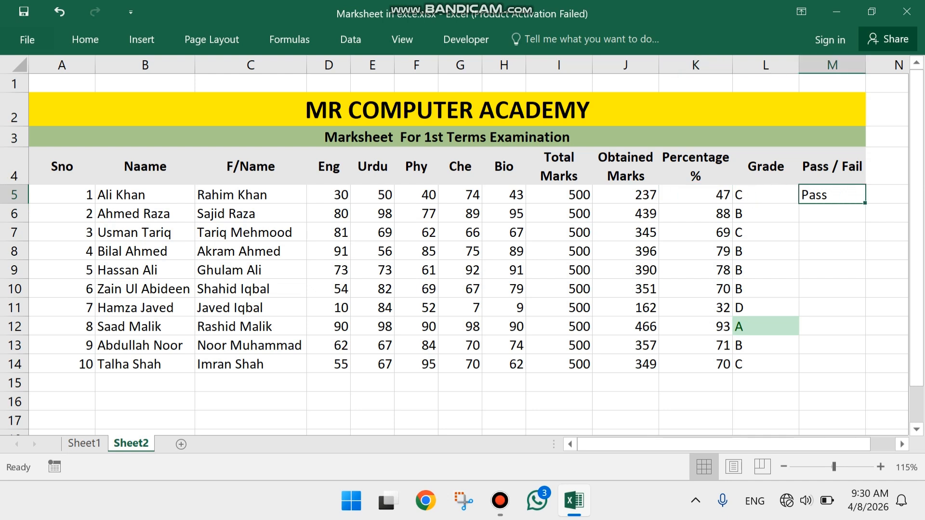
pyautogui.moveTo(865, 204); pyautogui.dragTo(865, 372)
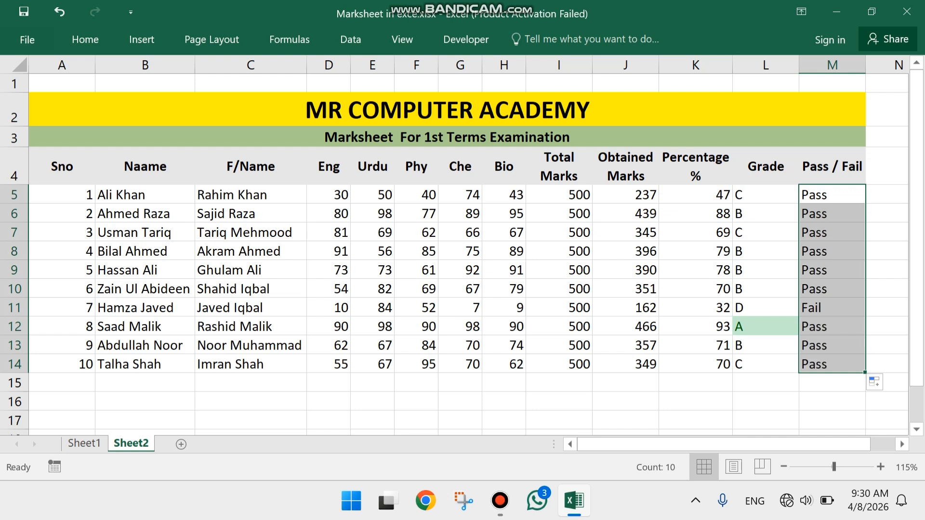
pyautogui.click(832, 308)
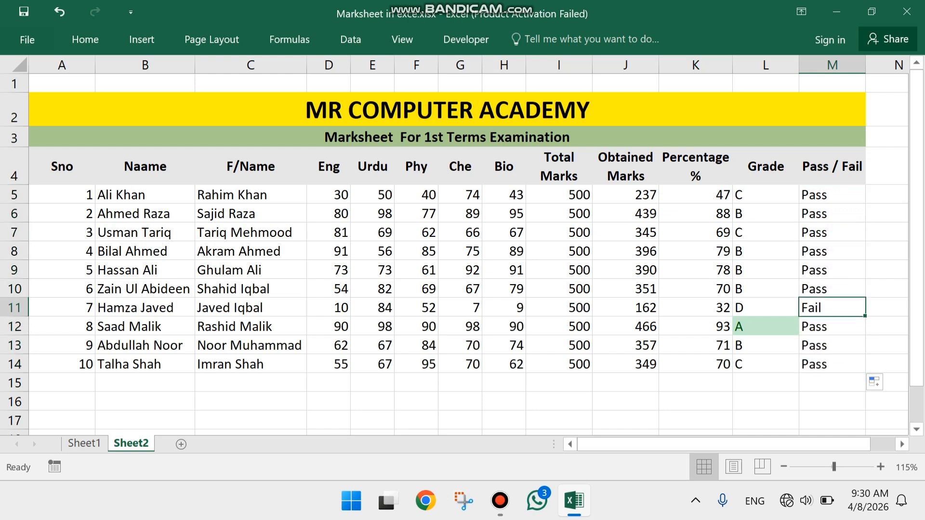
# Add a conditional formatting rule to M5:M14 giving cells that contain the text Fail a Light Red Fill with Dark Red Text.
pyautogui.moveTo(832, 365); pyautogui.dragTo(832, 194)
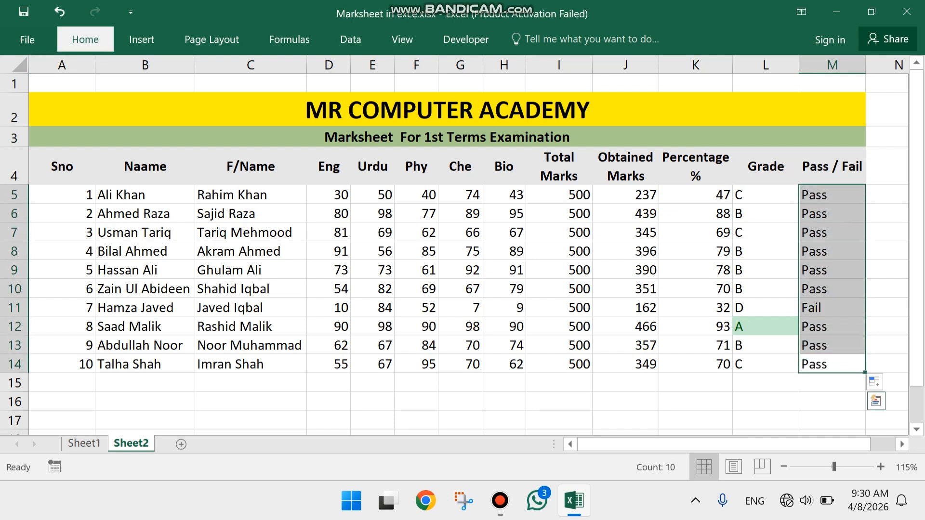
pyautogui.click(86, 39)
pyautogui.click(645, 66)
pyautogui.moveTo(662, 96)
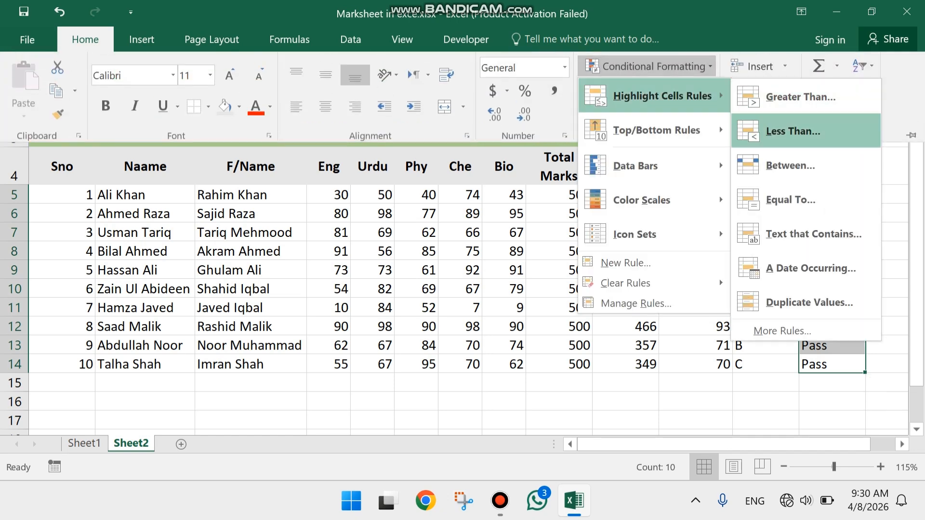
pyautogui.click(814, 234)
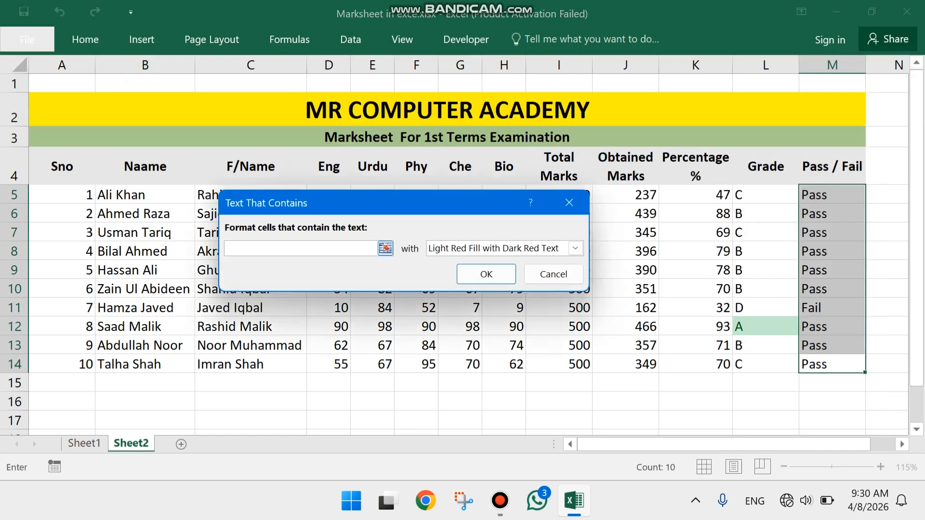
pyautogui.write('Fa')
pyautogui.write('il')
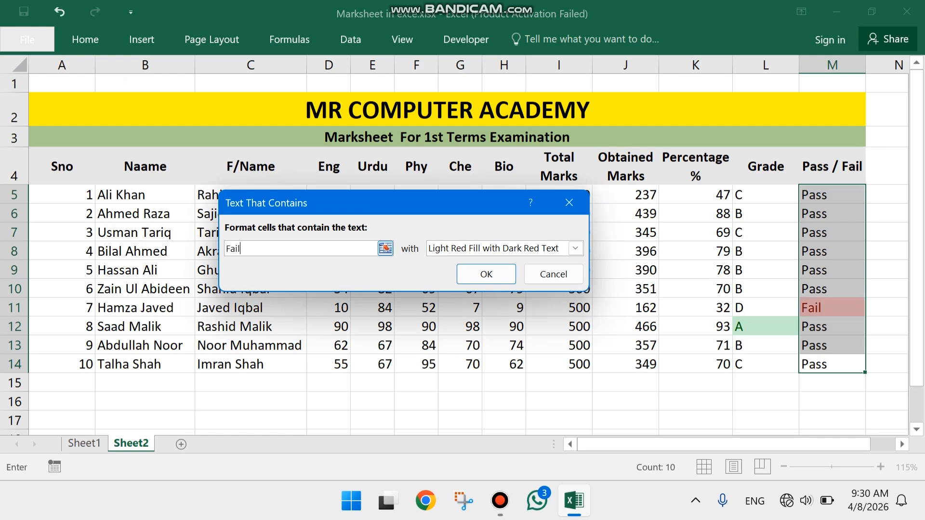
pyautogui.click(575, 249)
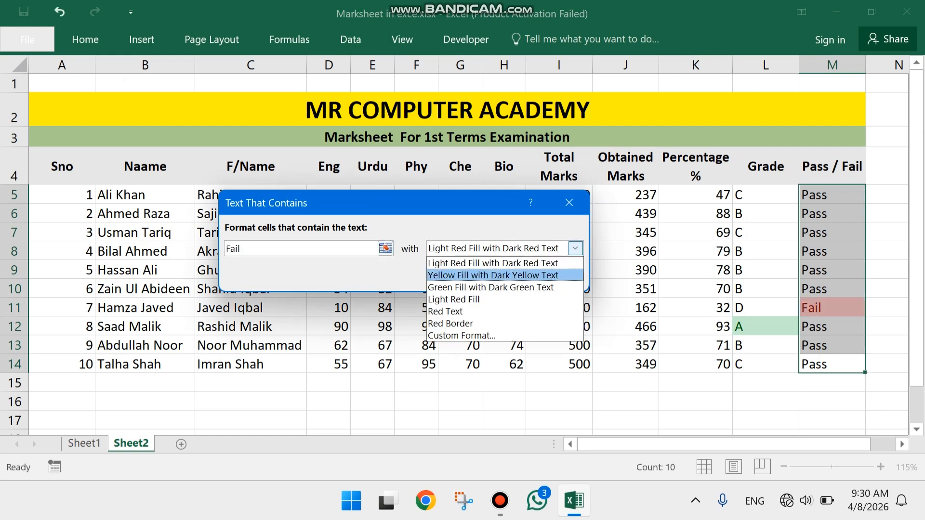
pyautogui.click(501, 264)
pyautogui.click(486, 274)
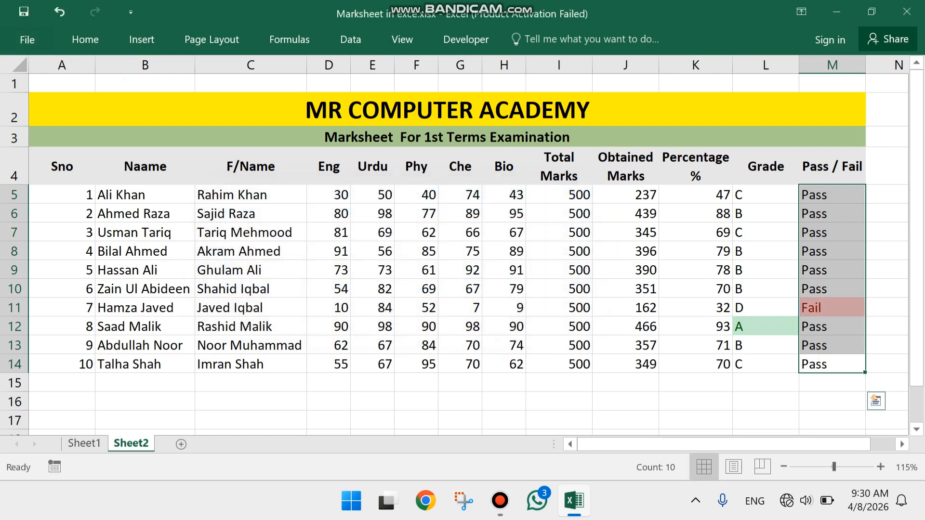
pyautogui.click(833, 401)
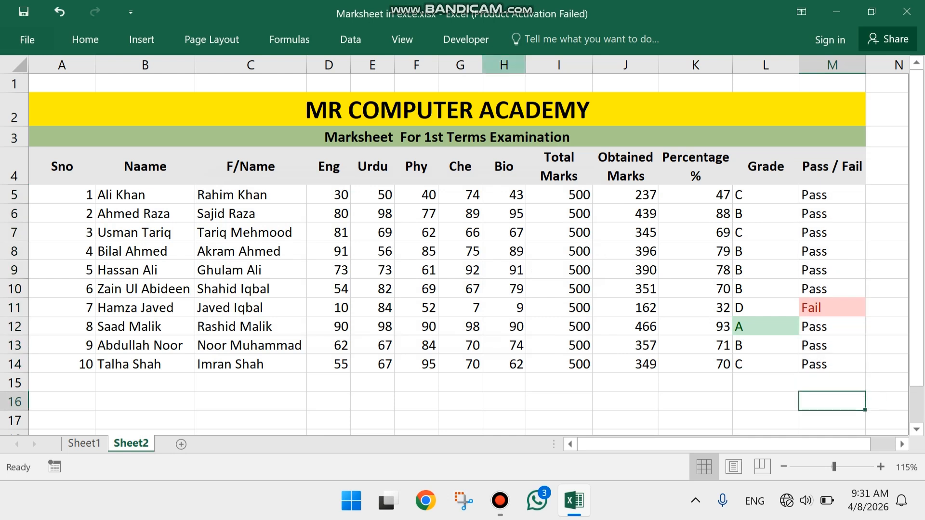
# Adjust the column widths, evenly narrowing subject columns D:H and widening name columns B:C and result columns K:M.
pyautogui.moveTo(504, 65); pyautogui.dragTo(345, 65)
pyautogui.click(325, 194)
pyautogui.moveTo(250, 65); pyautogui.dragTo(213, 65)
pyautogui.click(153, 232)
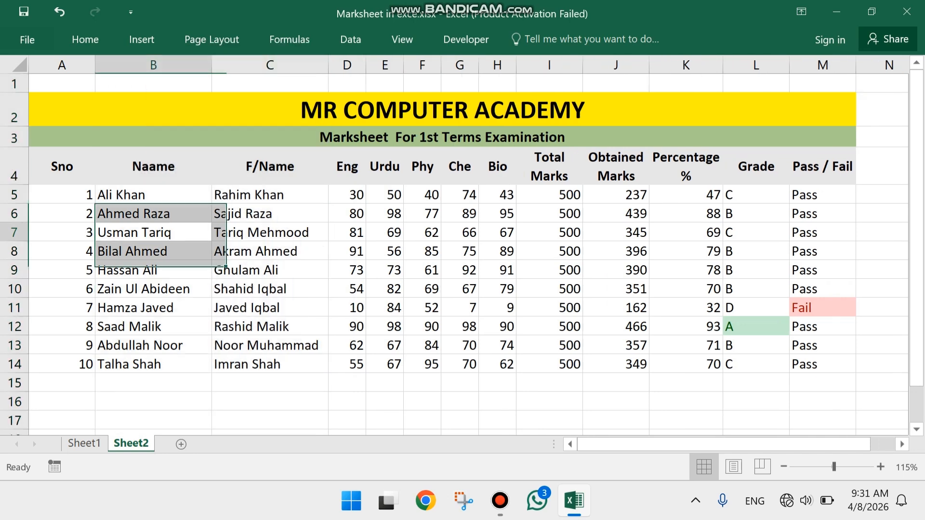
pyautogui.moveTo(687, 65); pyautogui.dragTo(875, 65)
pyautogui.click(762, 290)
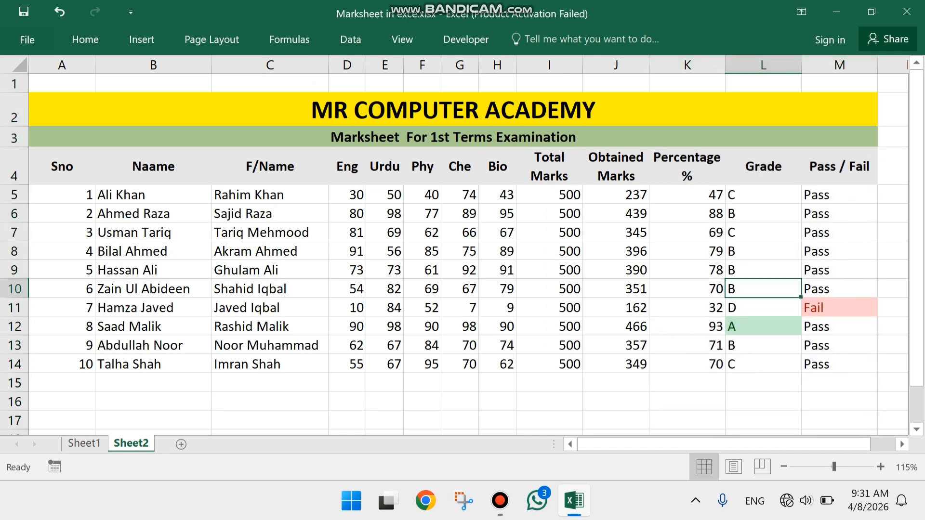
# Apply All Borders to the whole marksheet from the title row through row 14.
pyautogui.moveTo(482, 111); pyautogui.dragTo(482, 365)
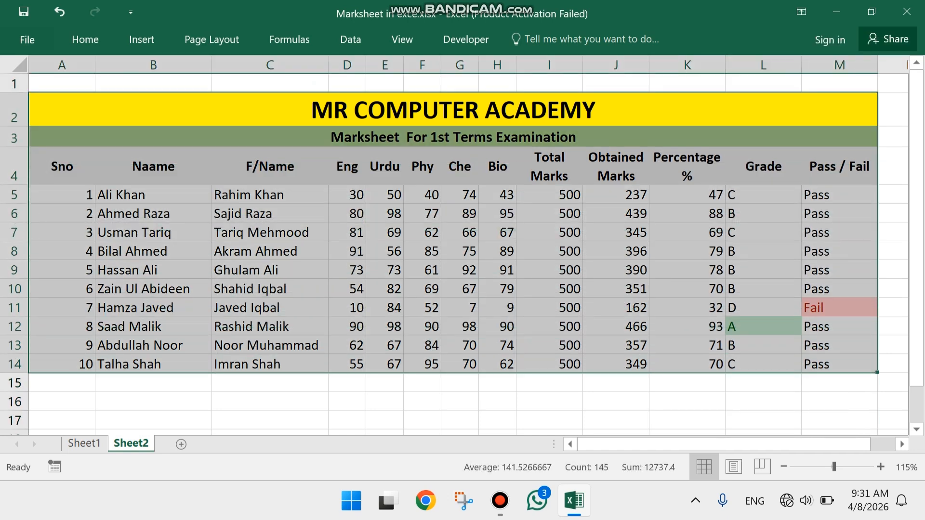
pyautogui.click(85, 40)
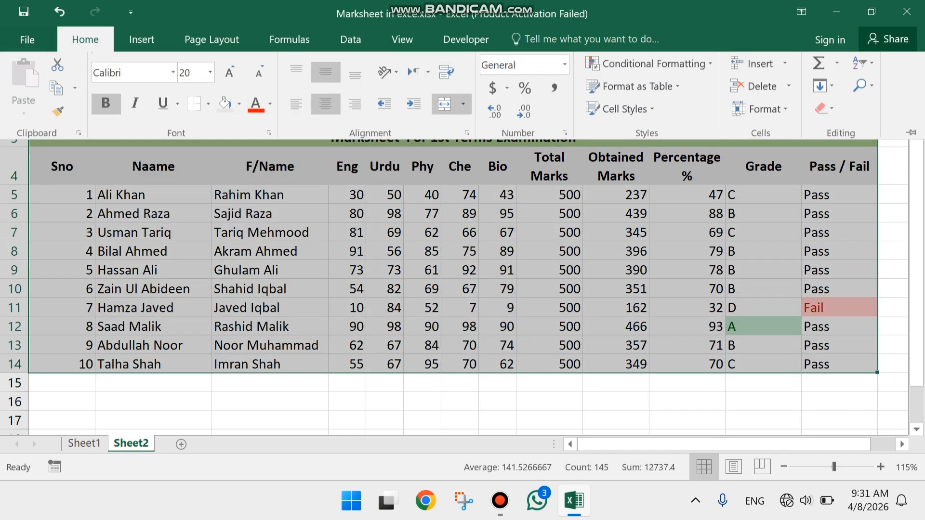
pyautogui.click(208, 107)
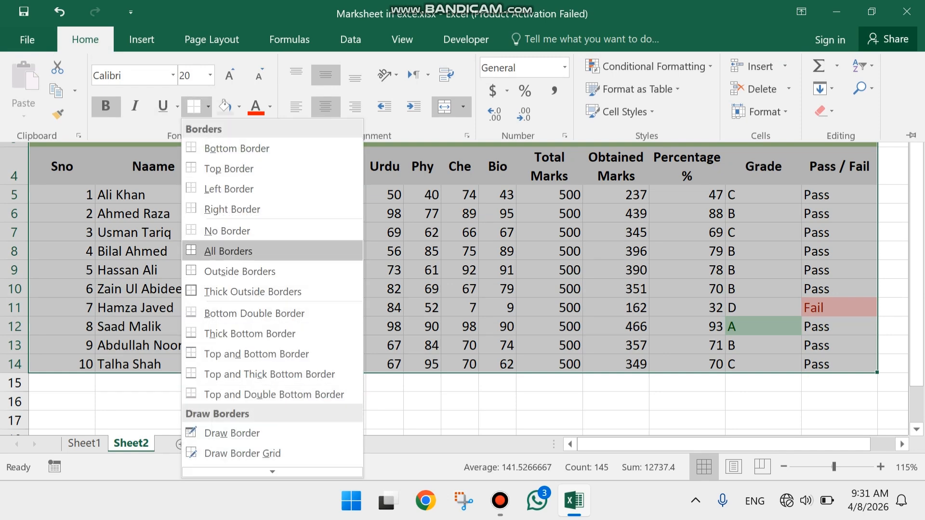
pyautogui.click(228, 251)
pyautogui.click(85, 40)
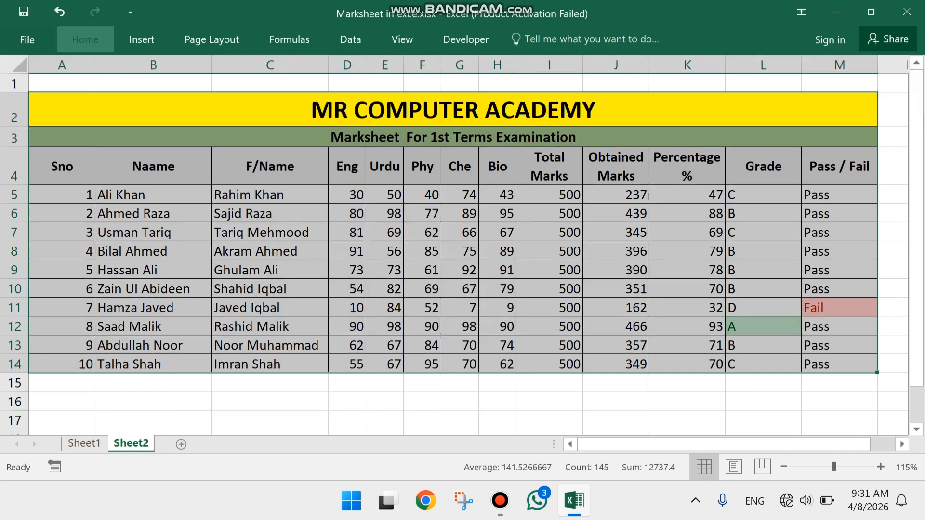
# Hide the gridlines on Sheet2 and deselect the marksheet.
pyautogui.click(402, 40)
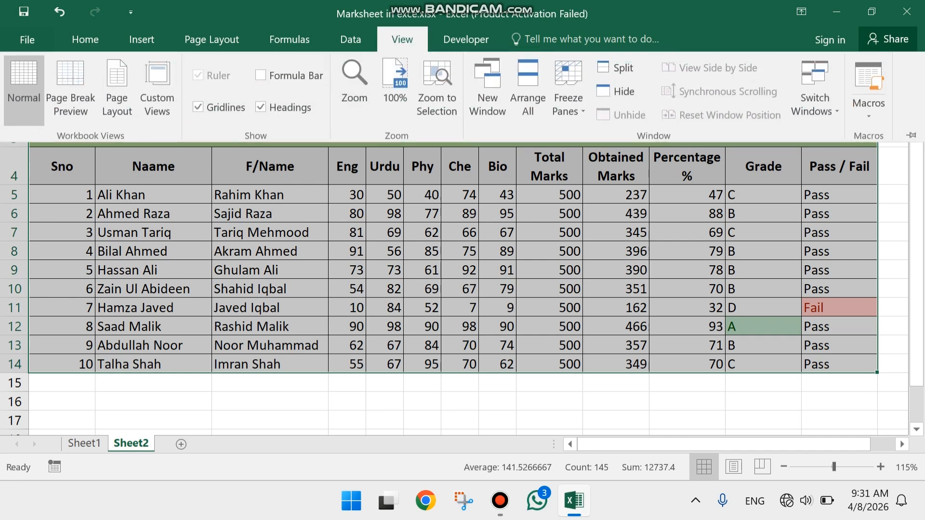
pyautogui.click(198, 105)
pyautogui.click(422, 402)
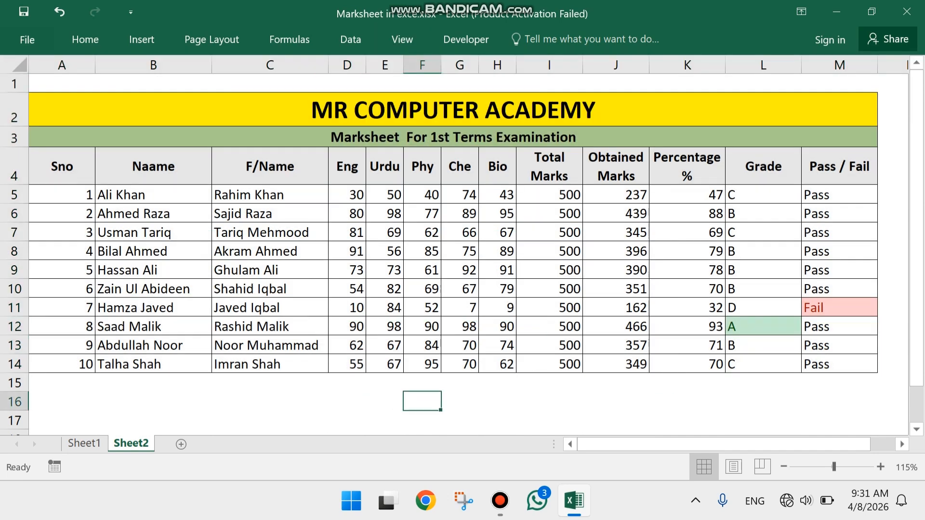